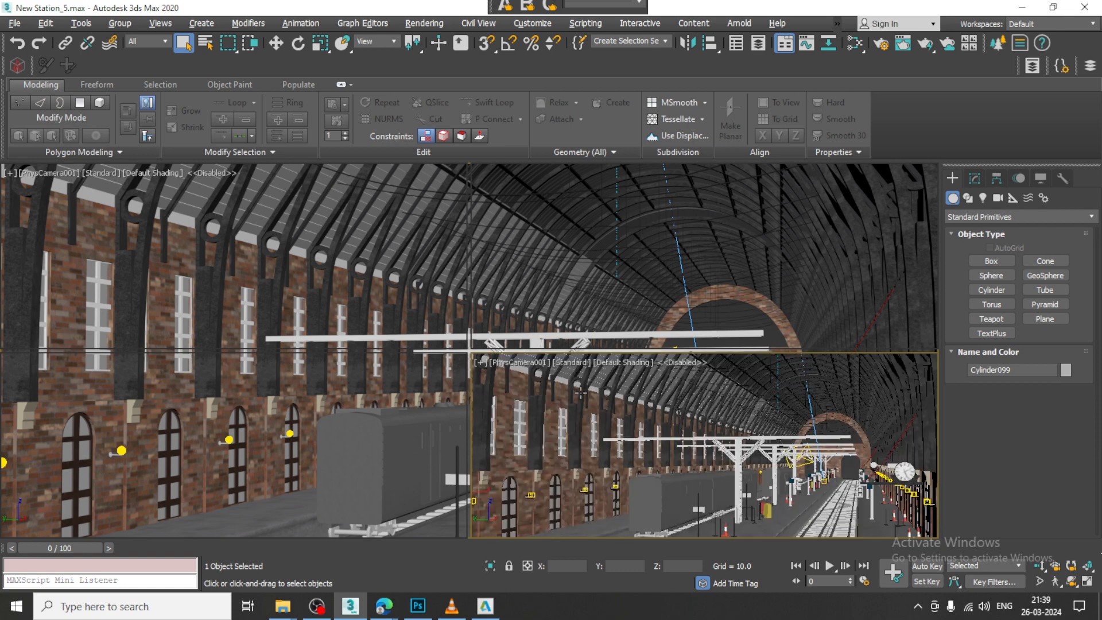
- Examine the station interior from the open end of the platform in a maximized Perspective view and select the train carriage group
left_click(401, 433)
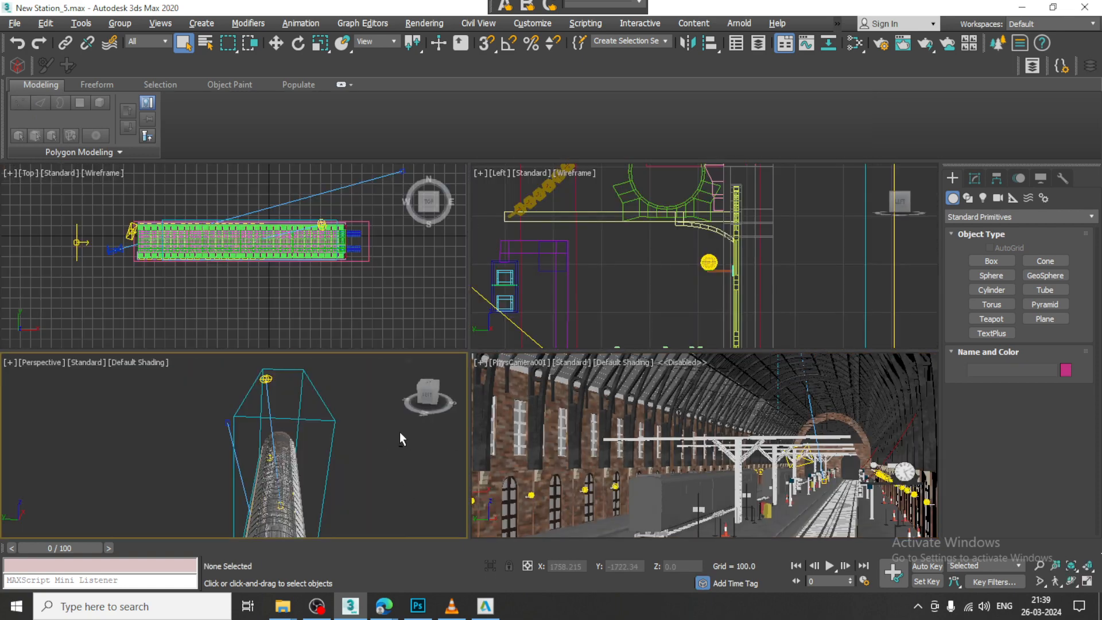
middle_click_drag(399, 431, 370, 439, "alt")
middle_click_drag(370, 439, 362, 406)
scroll(364, 408, "down", 3)
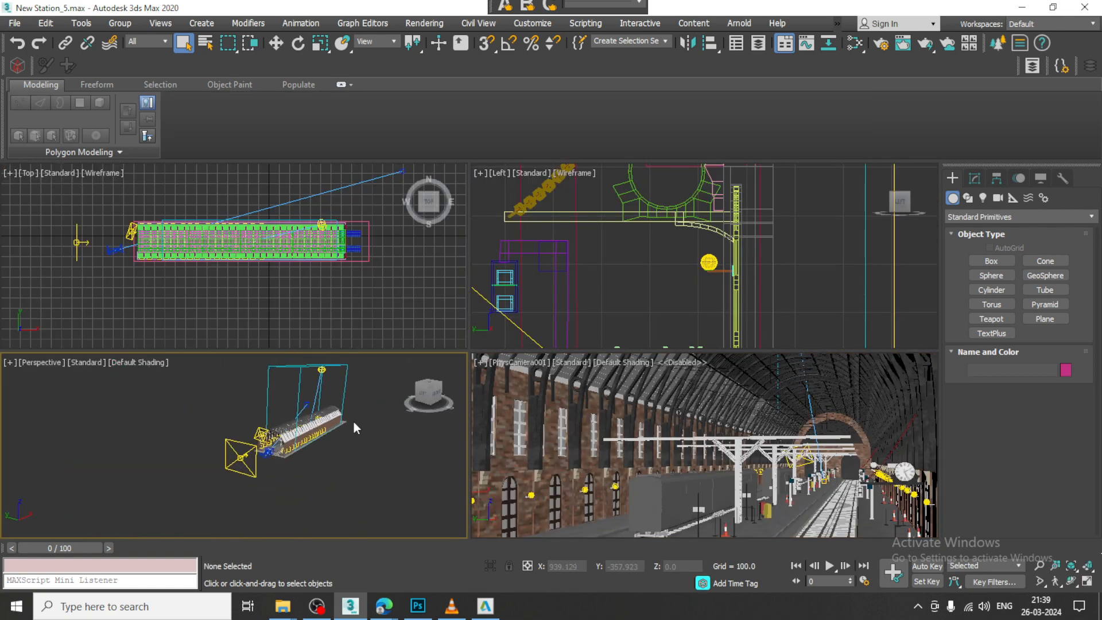
key("alt+w")
scroll(648, 388, "down", 2)
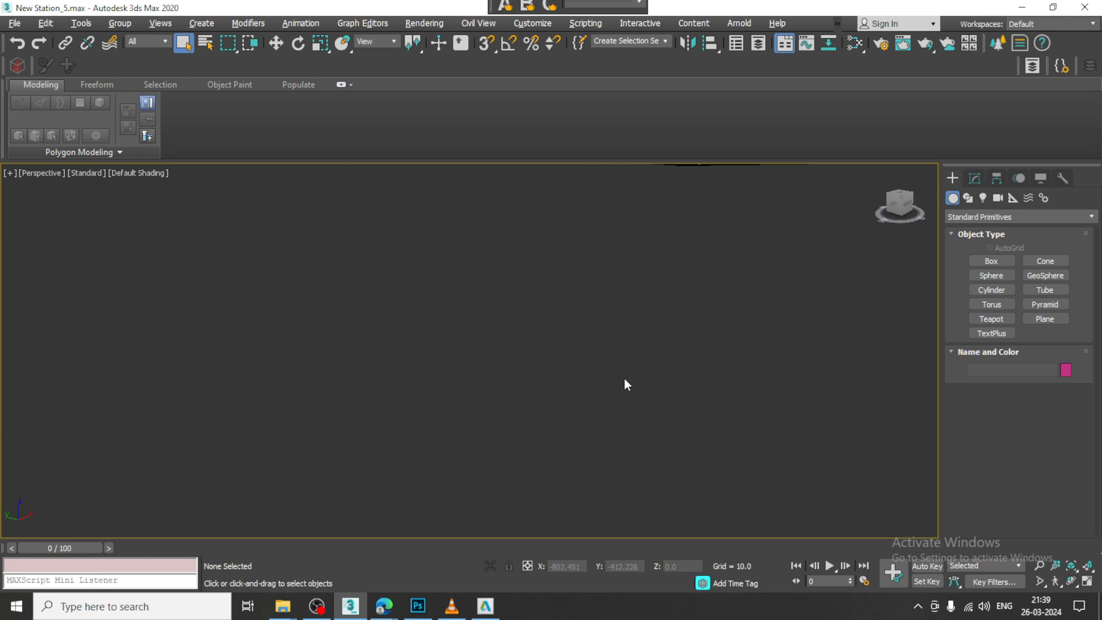
scroll(545, 360, "up", 5)
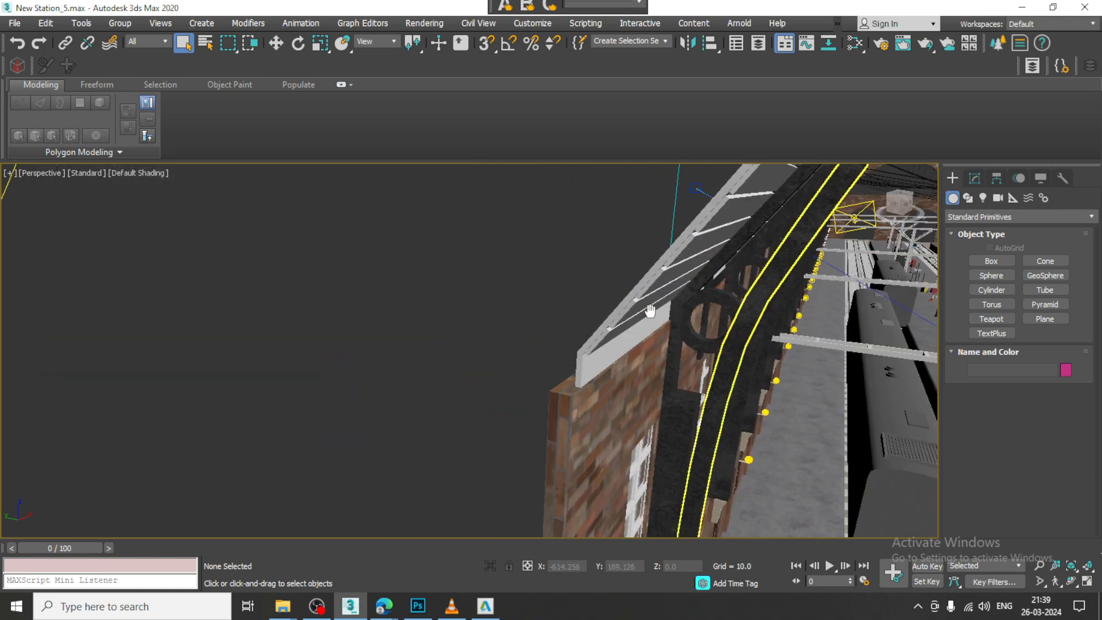
middle_click_drag(649, 313, 590, 304)
scroll(700, 347, "up", 2)
scroll(700, 347, "down", 5)
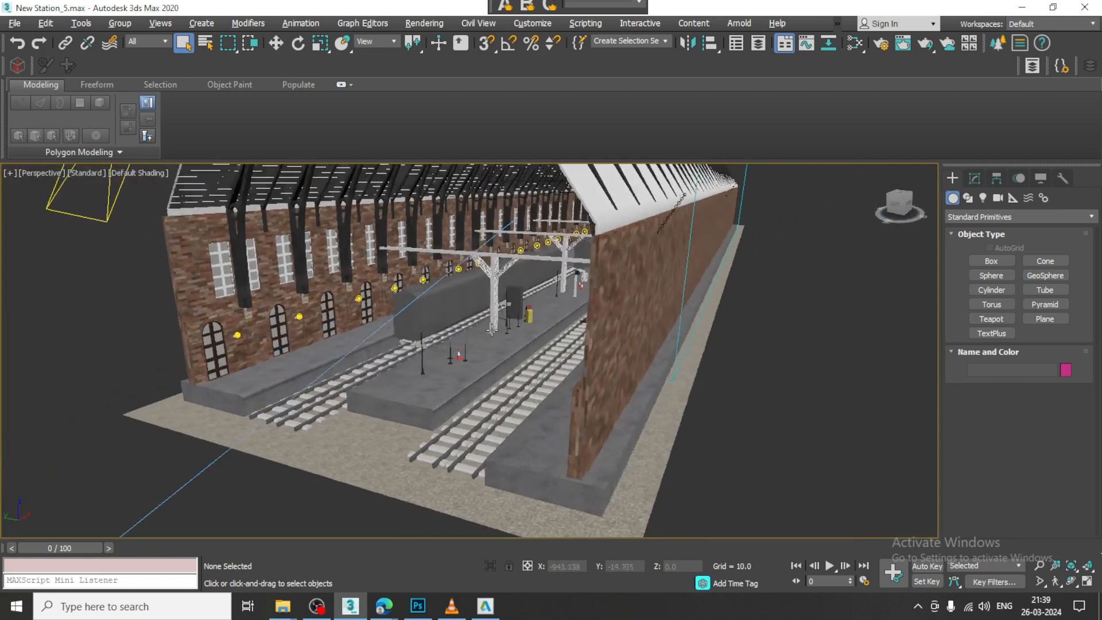
scroll(528, 343, "up", 5)
middle_click_drag(528, 342, 593, 329, "alt")
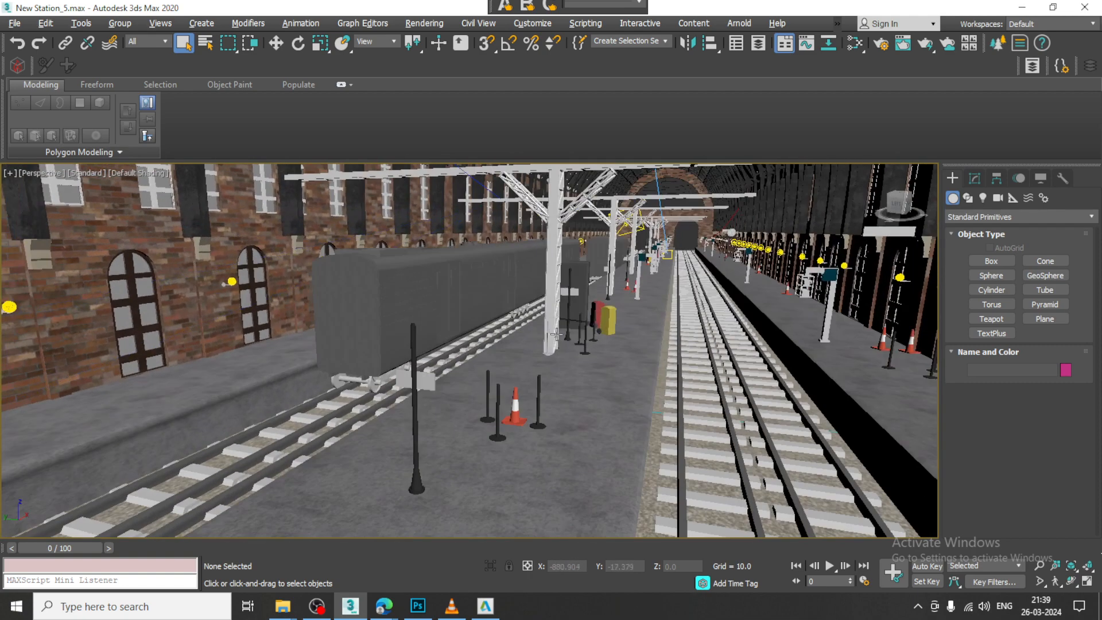
left_click(450, 265)
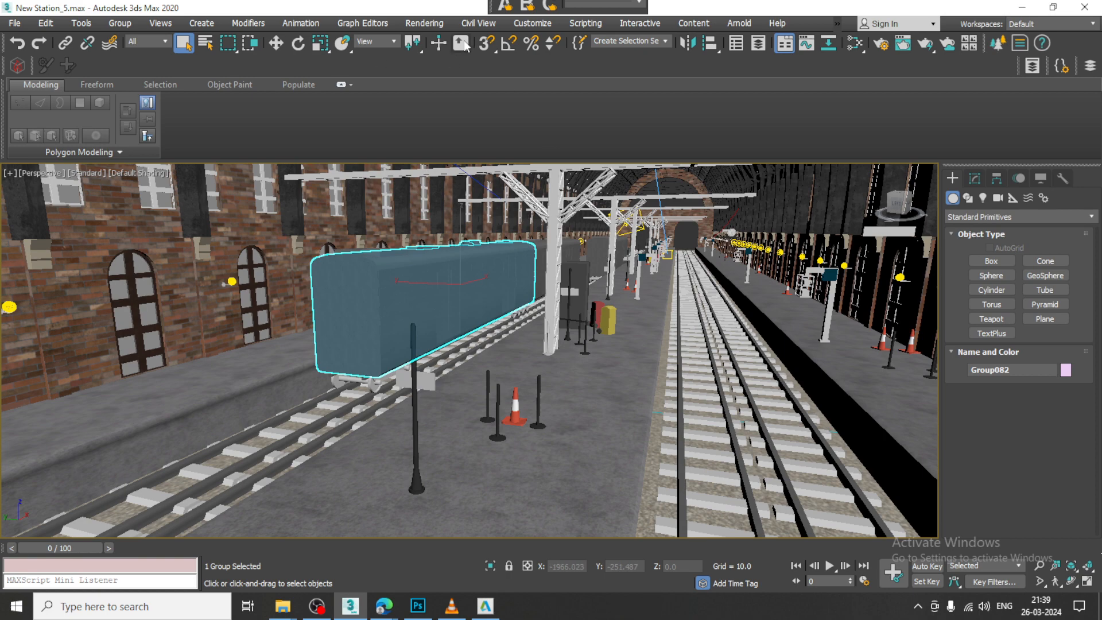
- Open the V-Ray render settings and keep Catmull-Rom as the image filter
left_click(410, 24)
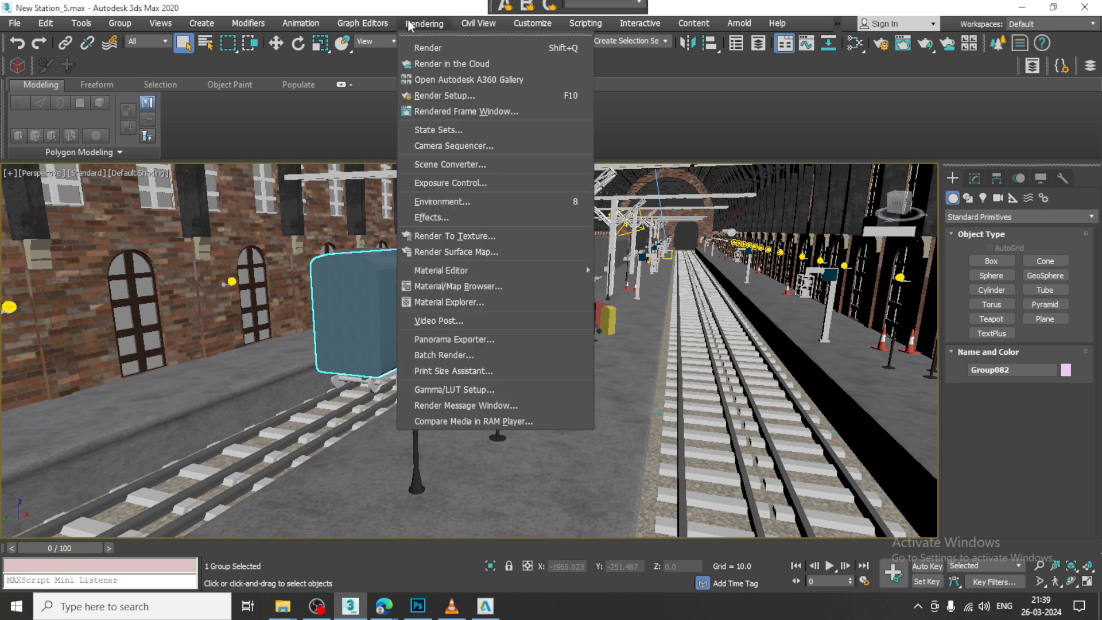
left_click(473, 94)
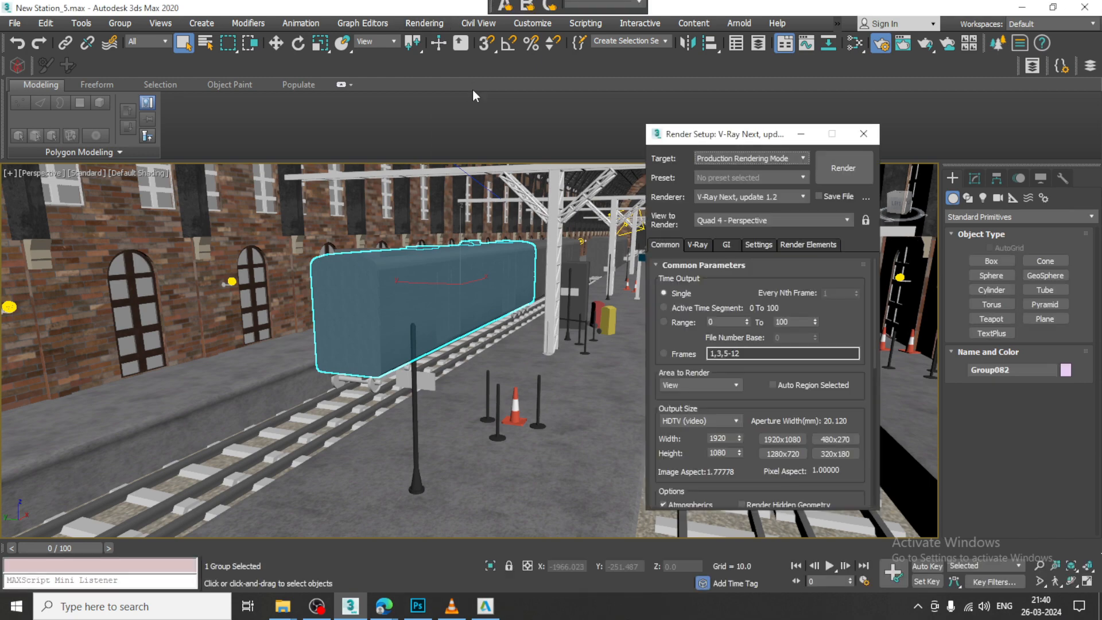
left_click(708, 247)
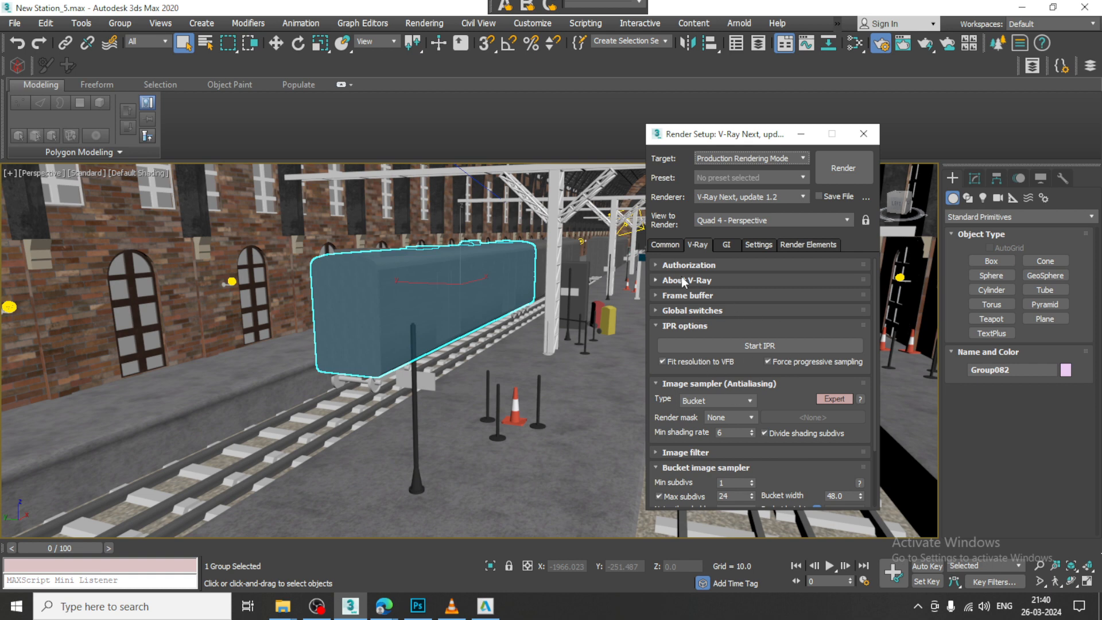
left_click(679, 452)
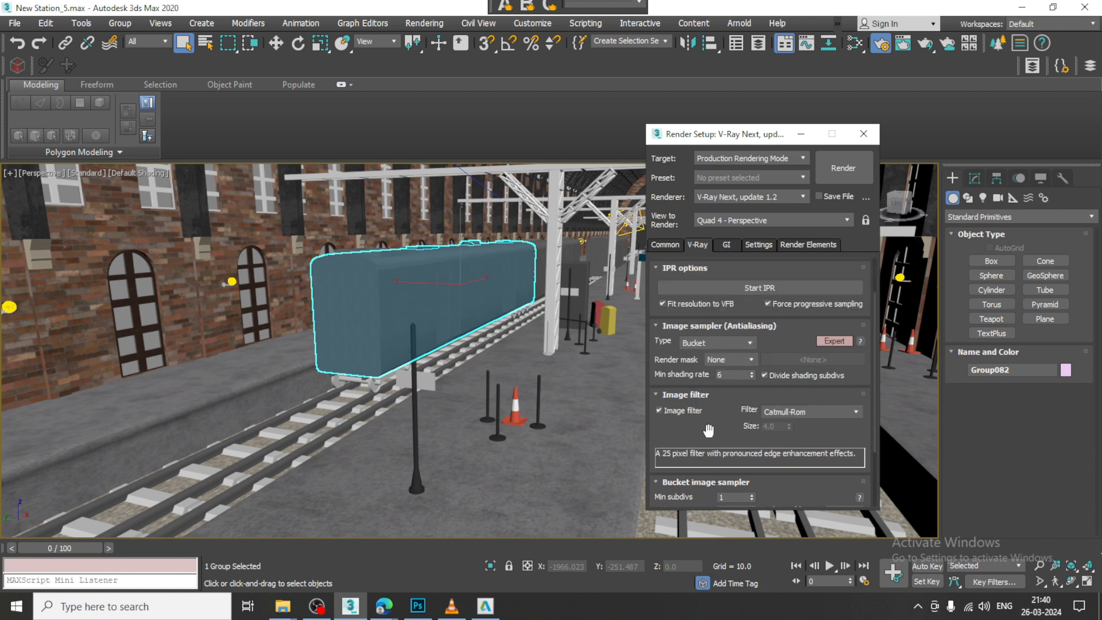
scroll(838, 380, "down", 2)
left_click(838, 370)
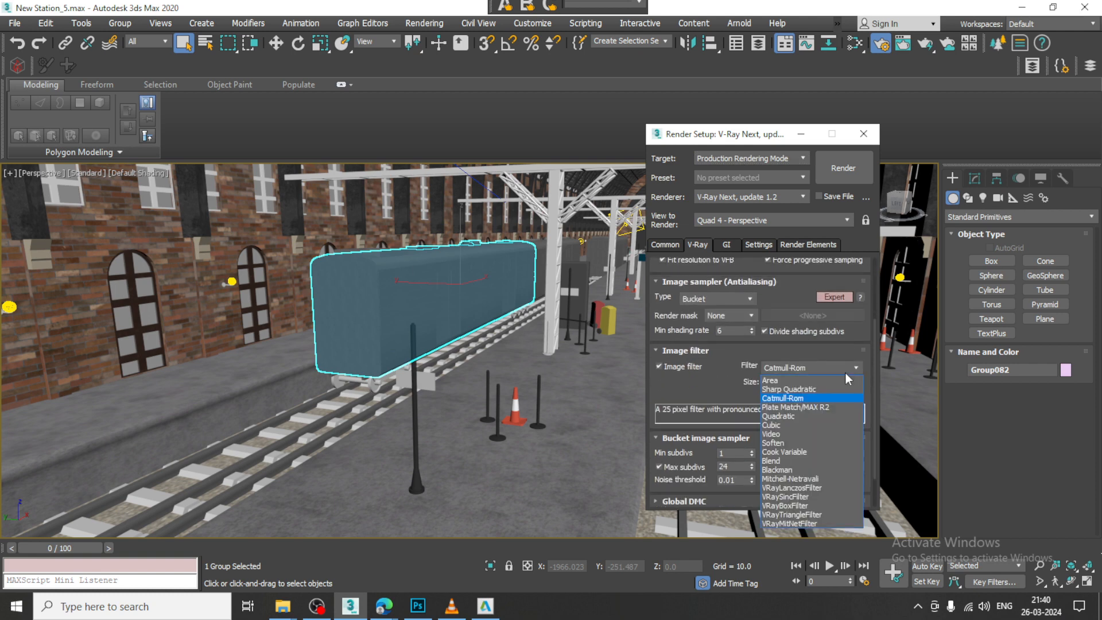
left_click(815, 368)
scroll(747, 402, "down", 2)
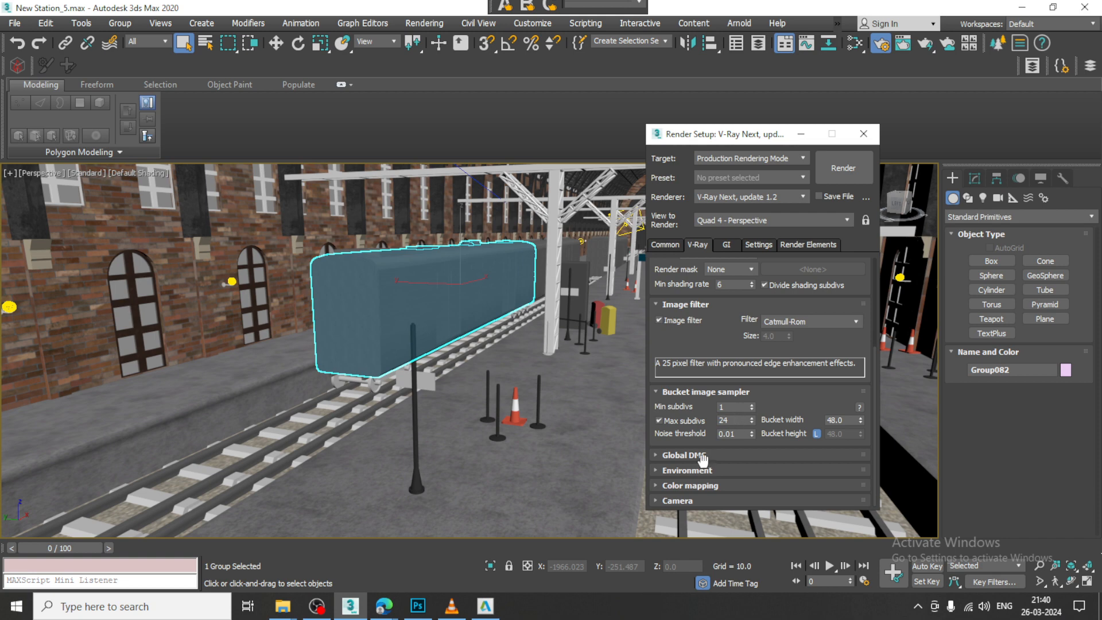
- Set the bucket image sampler to min subdivs 3 and max subdivs 28, and lock the Global DMC noise pattern
double_click(737, 408)
type("3")
key("Tab")
left_click(700, 454)
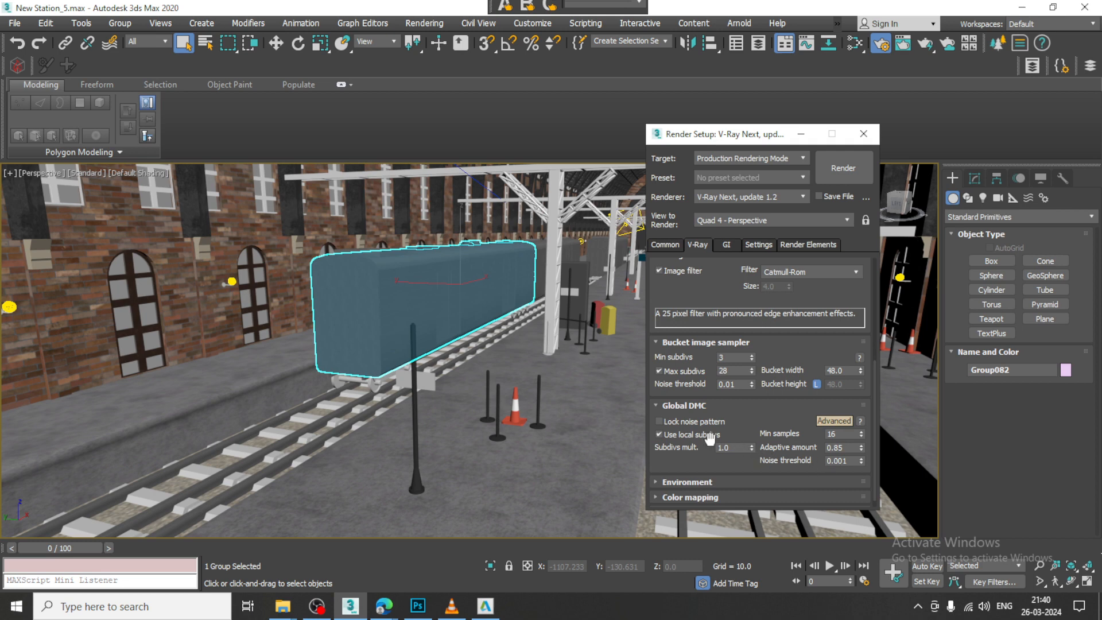
left_click(677, 426)
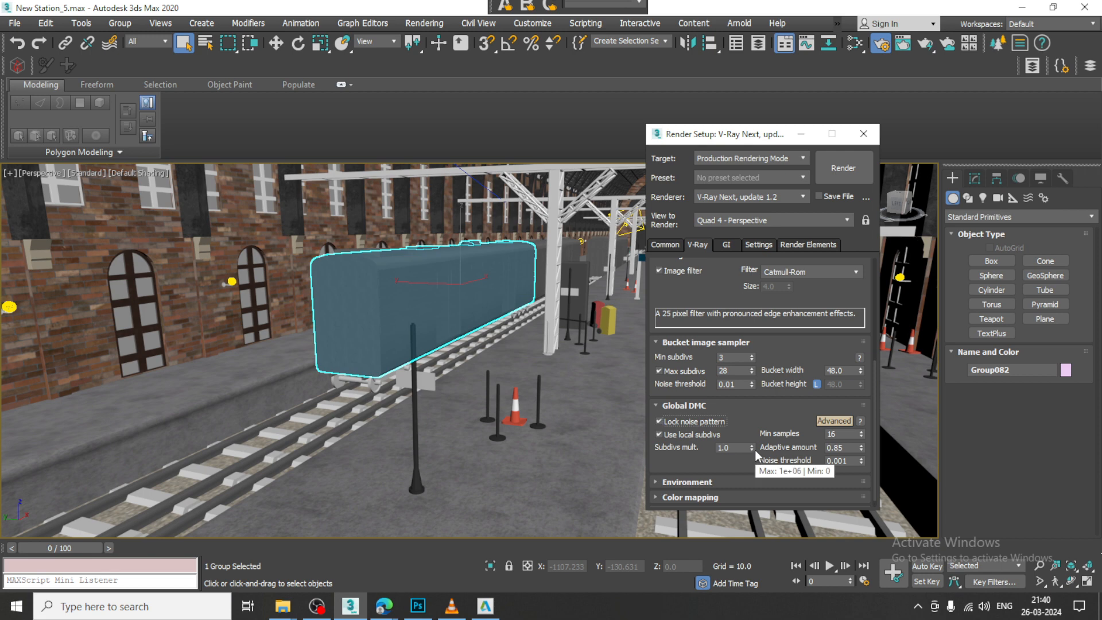
- Expand the environment settings and switch color mapping to Advanced mode, keeping the Exponential type
left_click(709, 483)
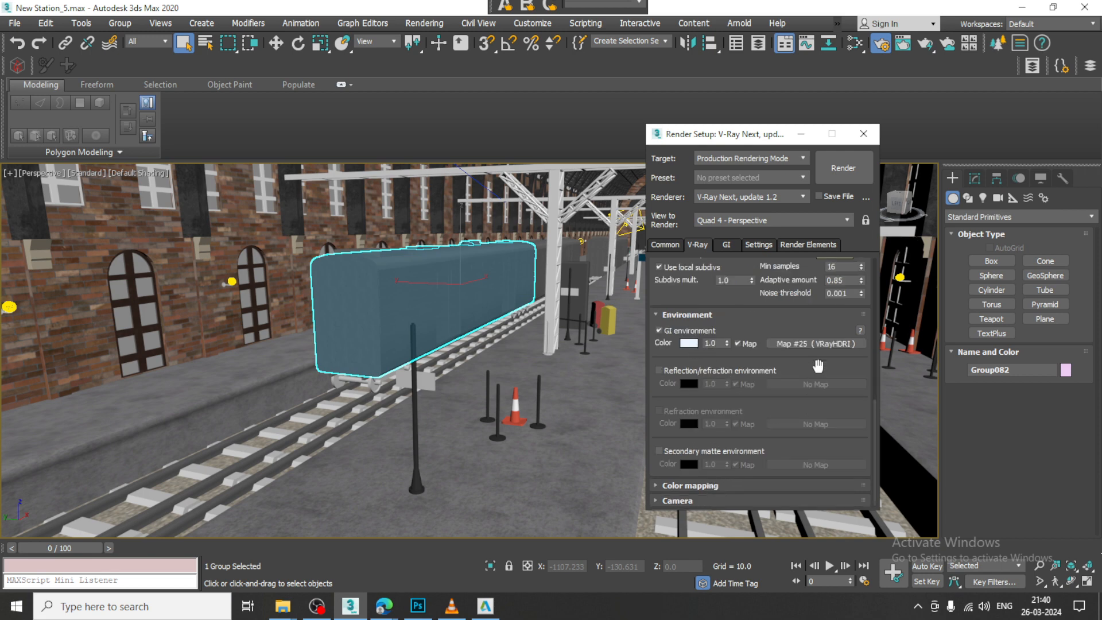
left_click(717, 485)
left_click(732, 457)
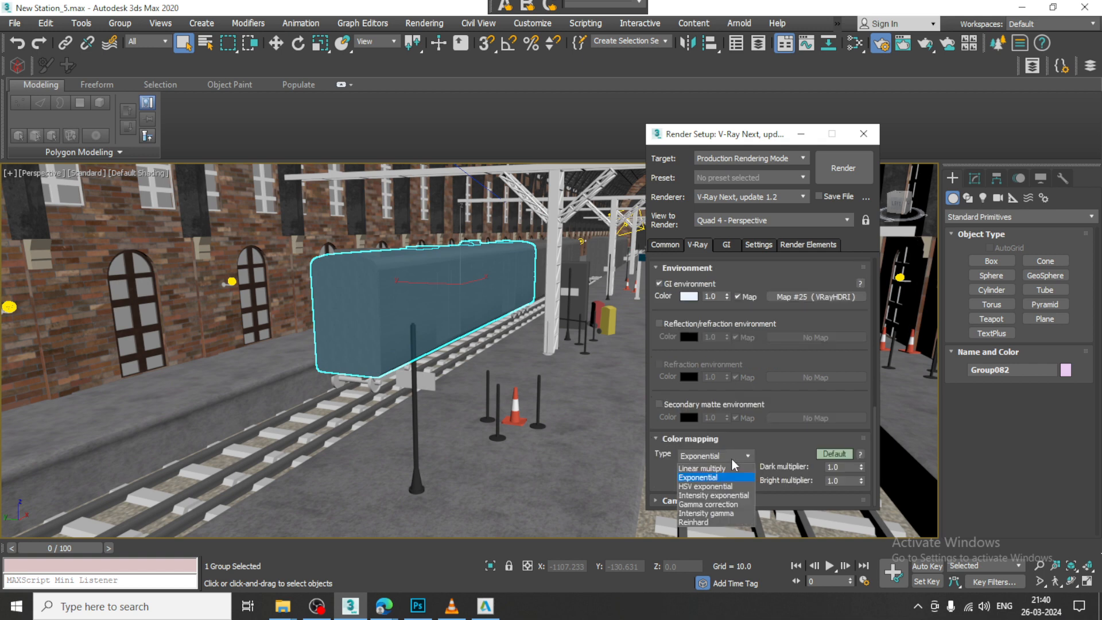
left_click(732, 460)
left_click(827, 453)
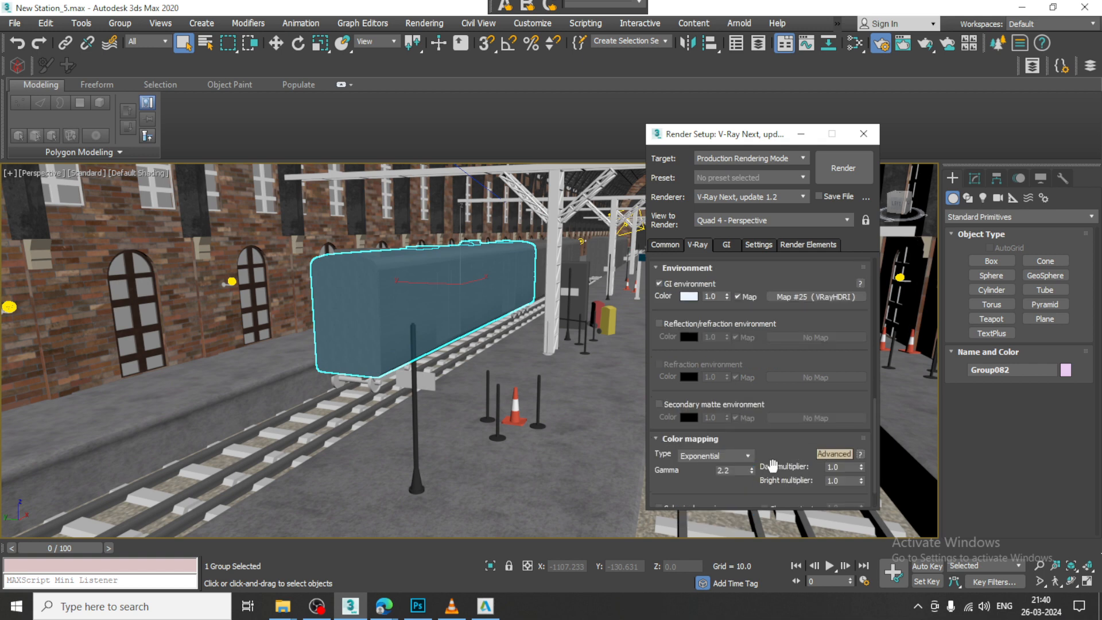
left_click_drag(752, 454, 753, 412)
- Set the global illumination's irradiance map preset to Medium
left_click(726, 245)
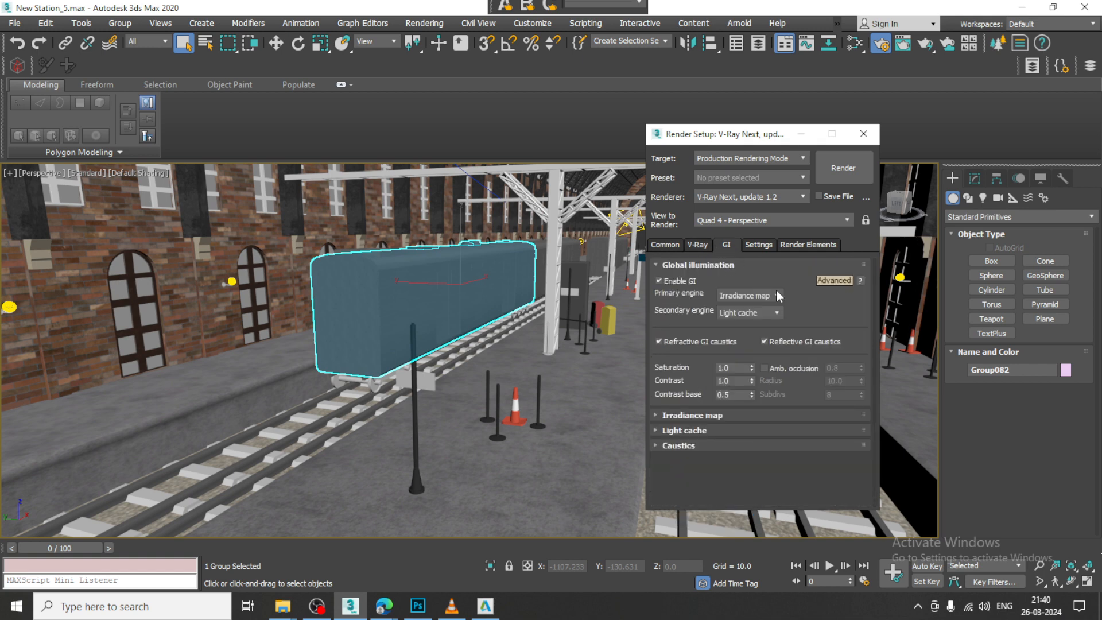
left_click(710, 415)
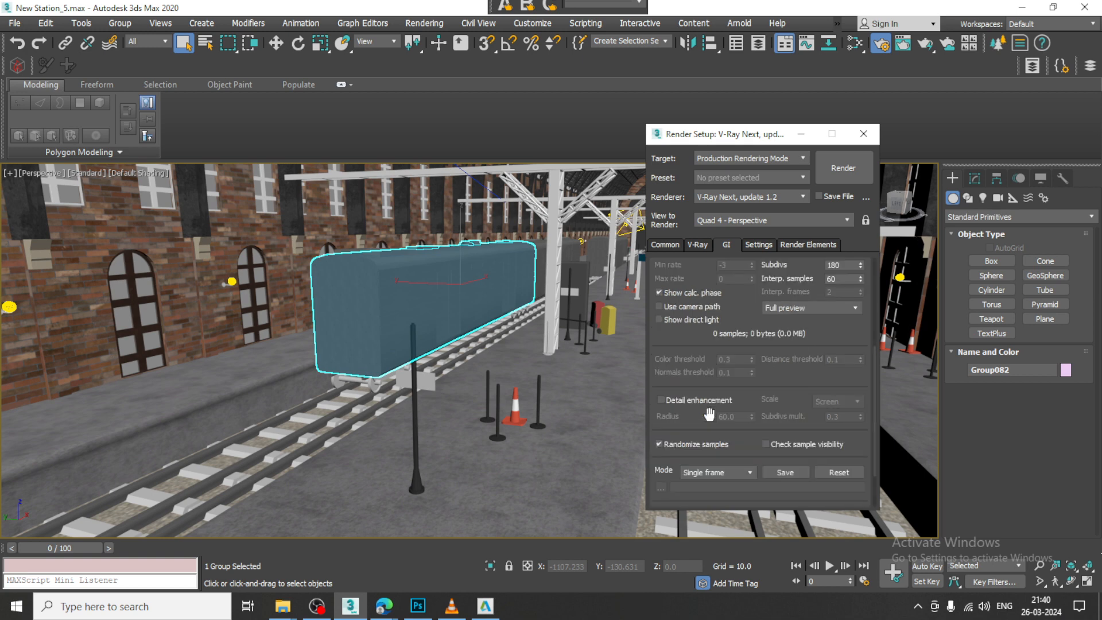
scroll(832, 354, "down", 1)
scroll(832, 354, "up", 3)
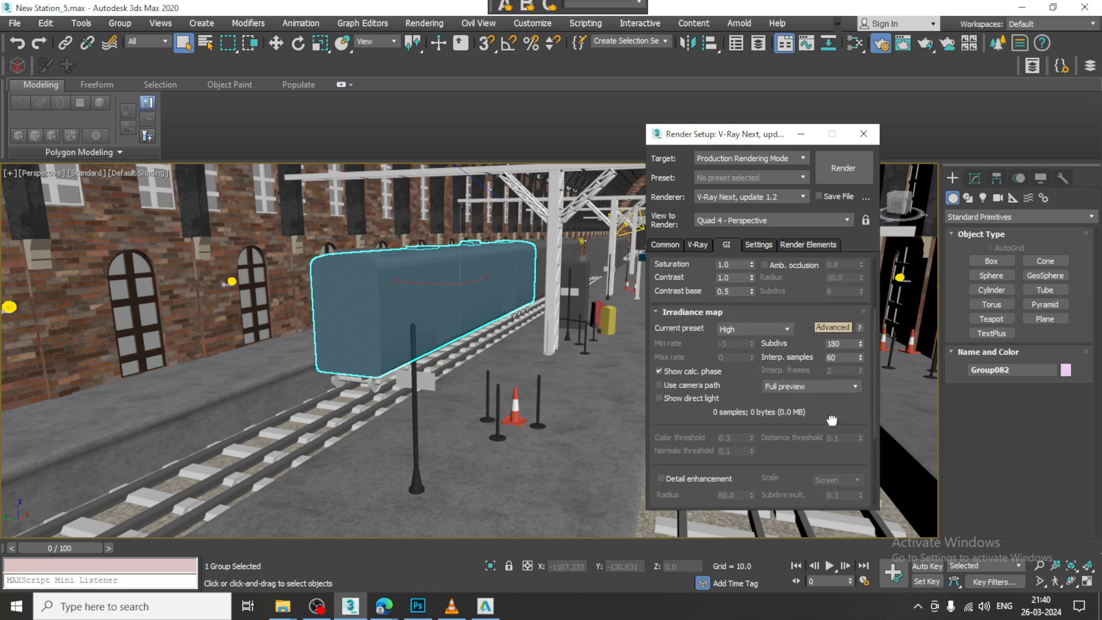
left_click(760, 329)
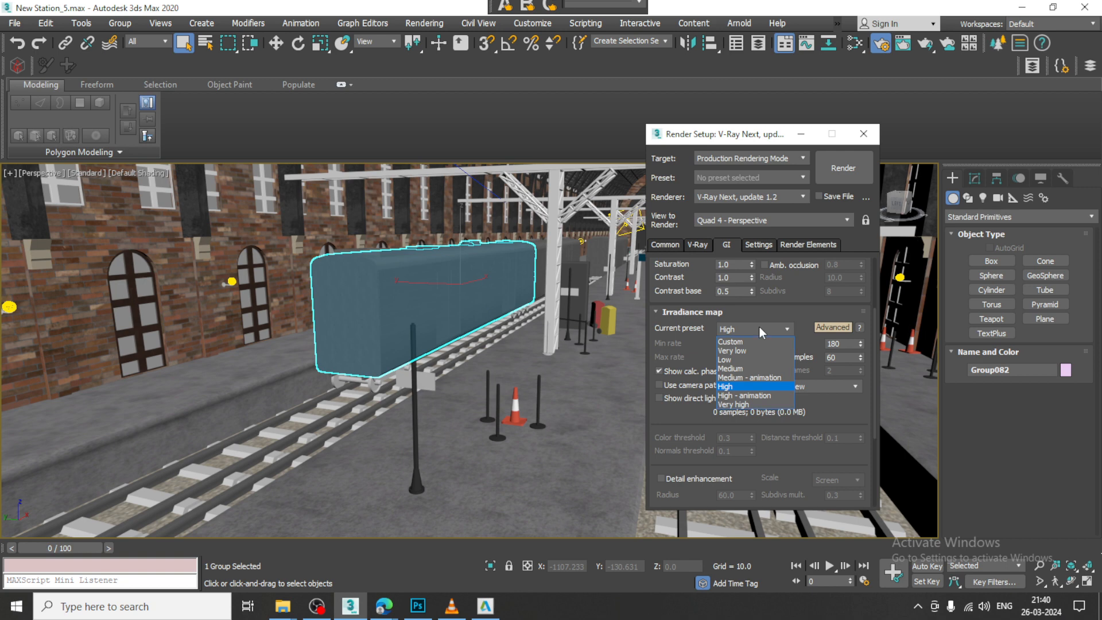
left_click(738, 368)
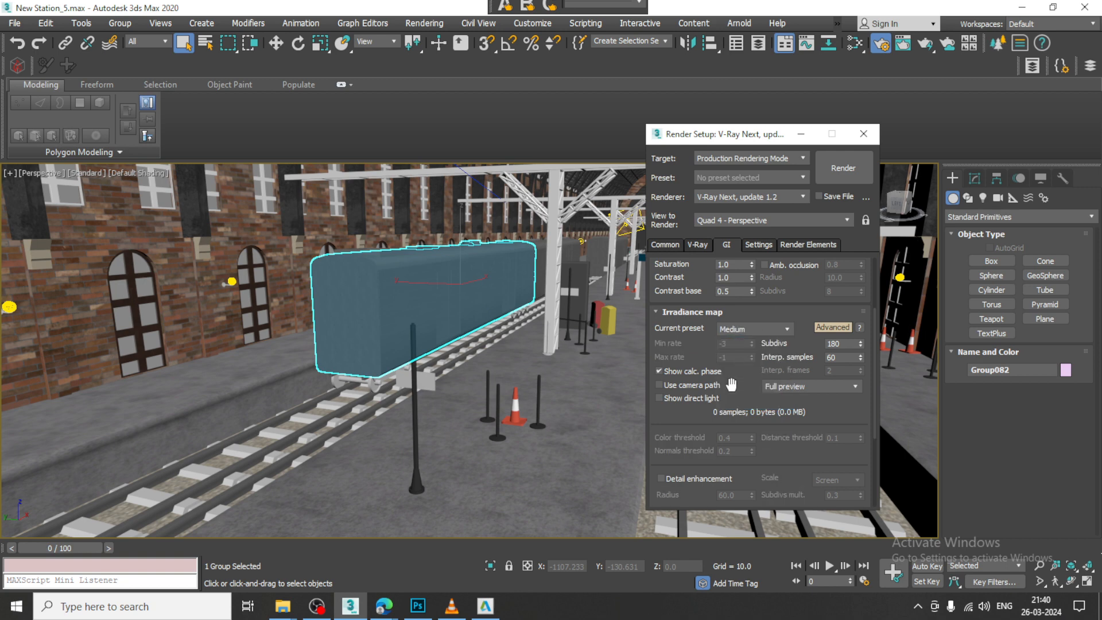
left_click_drag(731, 384, 721, 154)
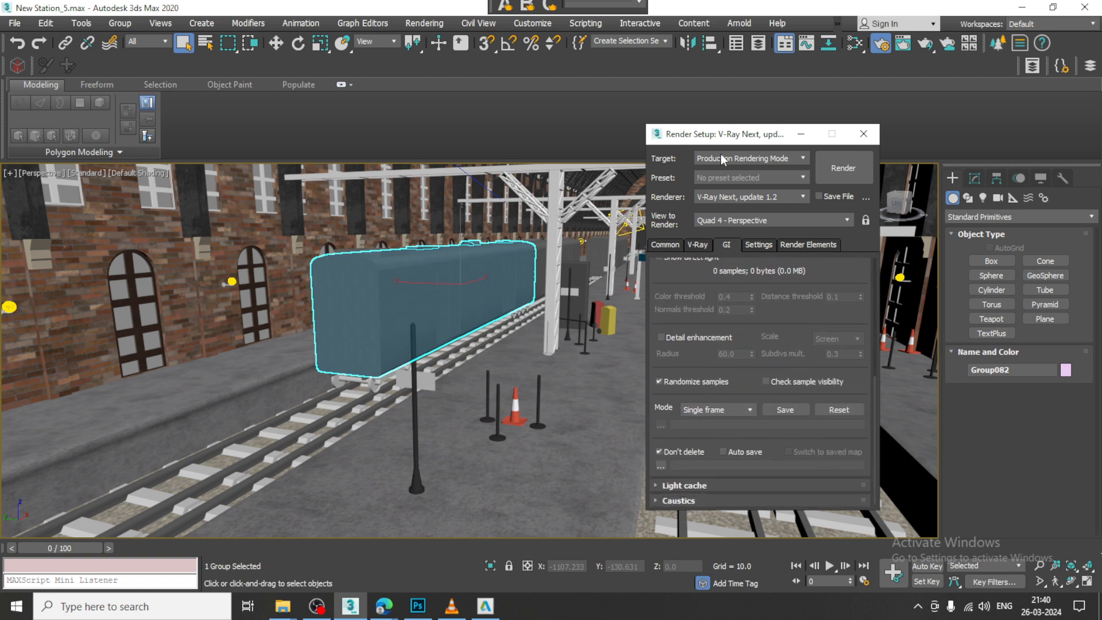
- Set the light cache subdivs to 1300 and switch the light cache settings to Advanced mode
left_click(680, 488)
double_click(734, 410)
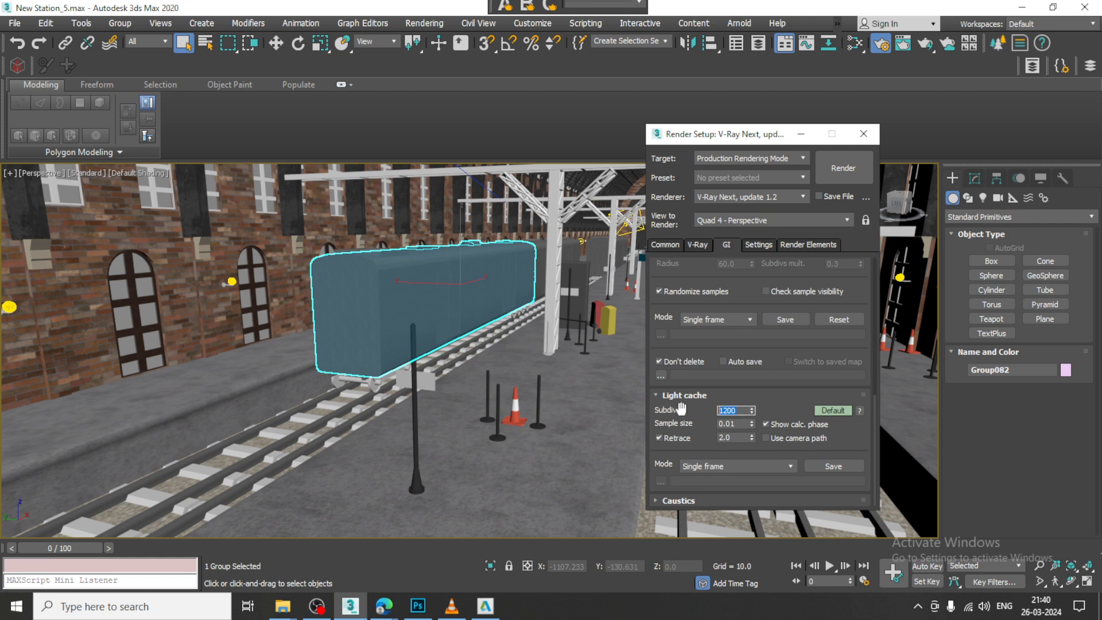
type("1300")
key("Return")
left_click(833, 410)
- Switch the V-Ray system settings to Advanced mode, set the dynamic memory limit to 6000 MB and minimize the render setup
left_click(759, 245)
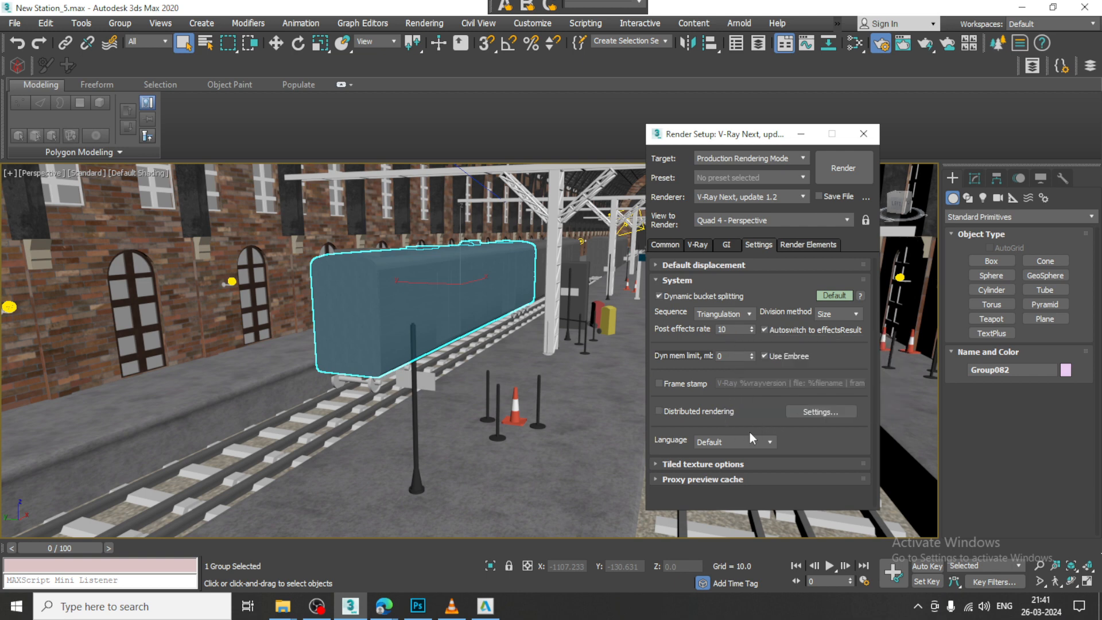
left_click(833, 295)
left_click_drag(737, 372, 668, 370)
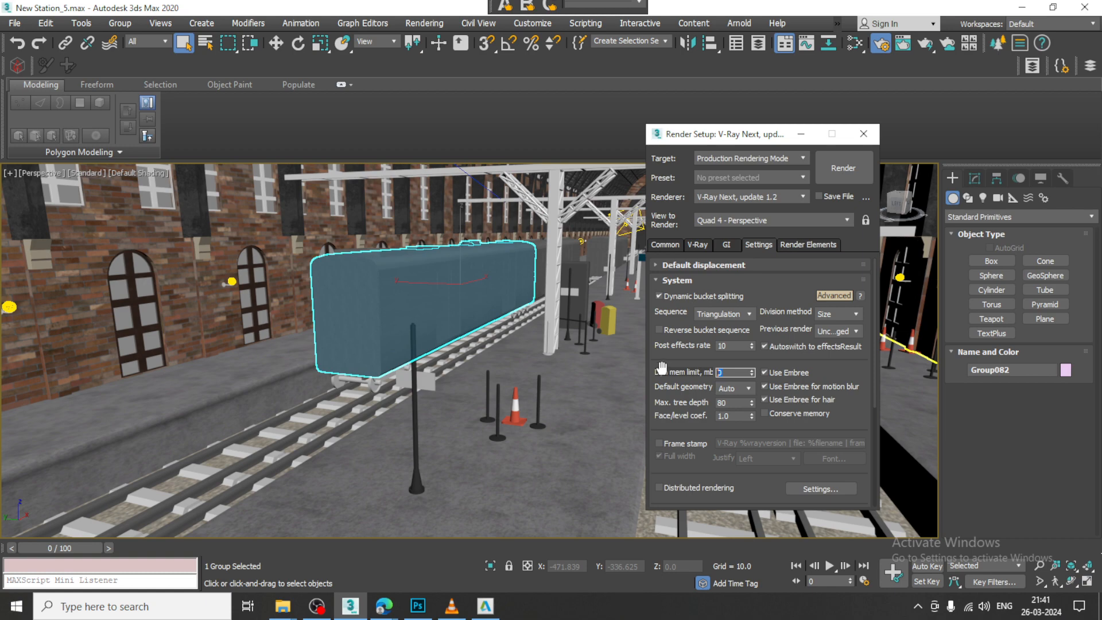
type("6000")
left_click(801, 134)
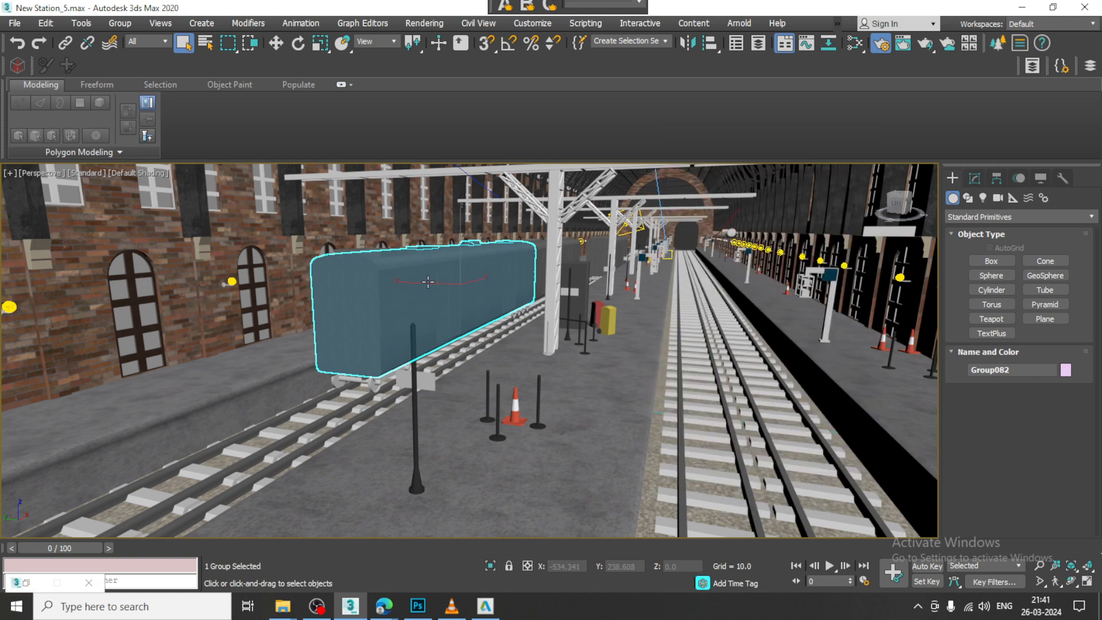
- Open the Slate Material Editor beside the carriage and display the "pl;atform" material's parameters with an enlarged preview
key("m")
middle_click_drag(424, 315, 489, 454)
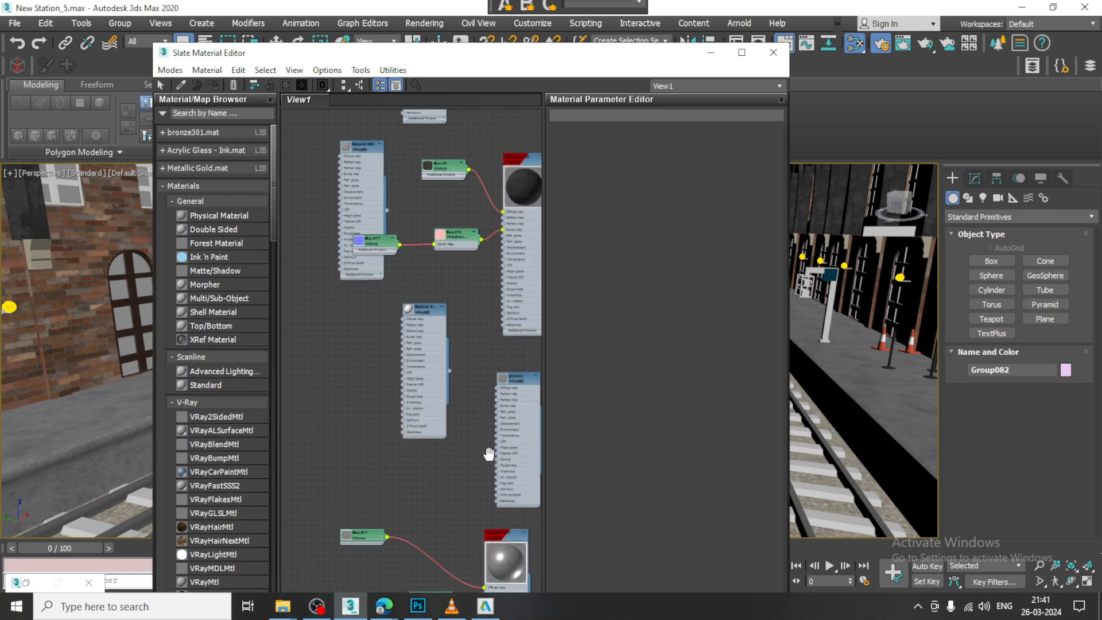
left_click_drag(404, 52, 718, 77)
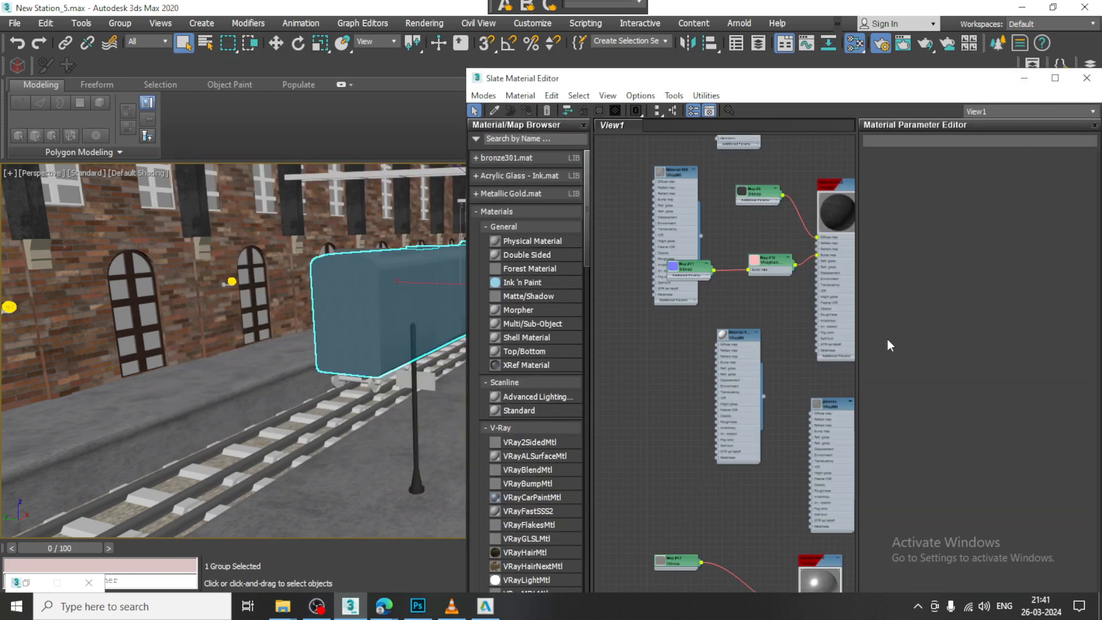
middle_click_drag(778, 262, 712, 523)
middle_click_drag(715, 291, 783, 466)
middle_click_drag(763, 272, 784, 357)
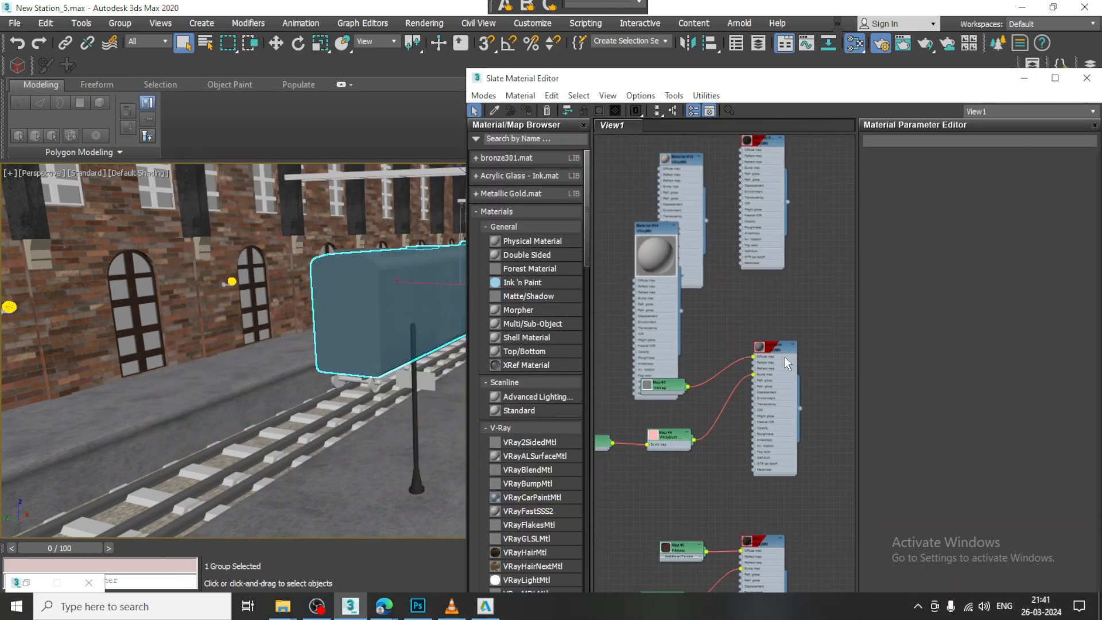
left_click(779, 349)
double_click(779, 349)
scroll(779, 349, "up", 3)
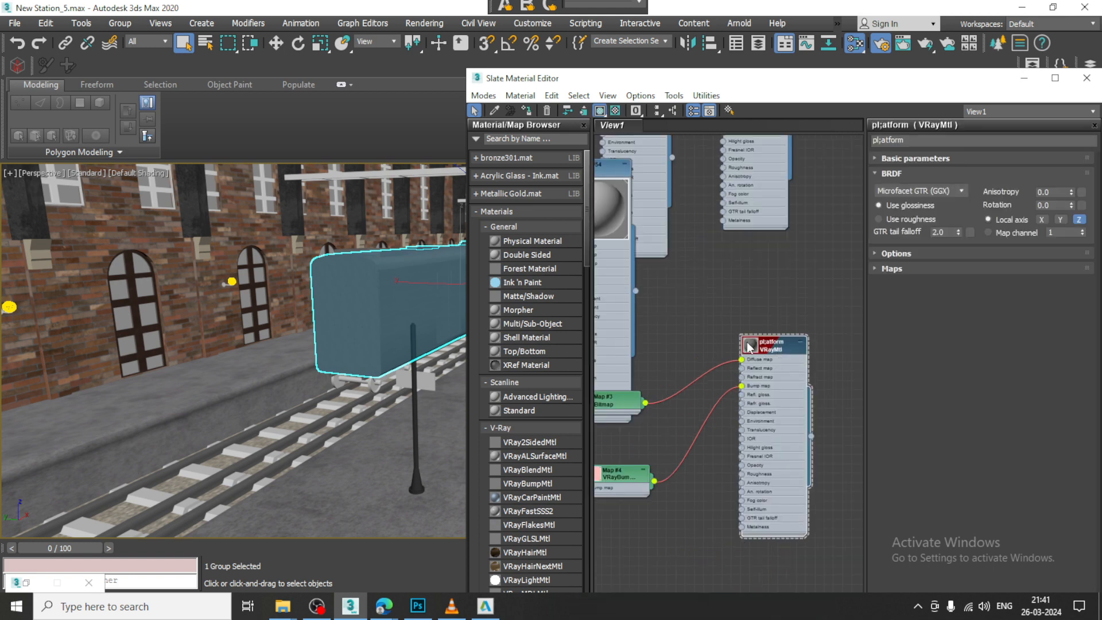
double_click(751, 348)
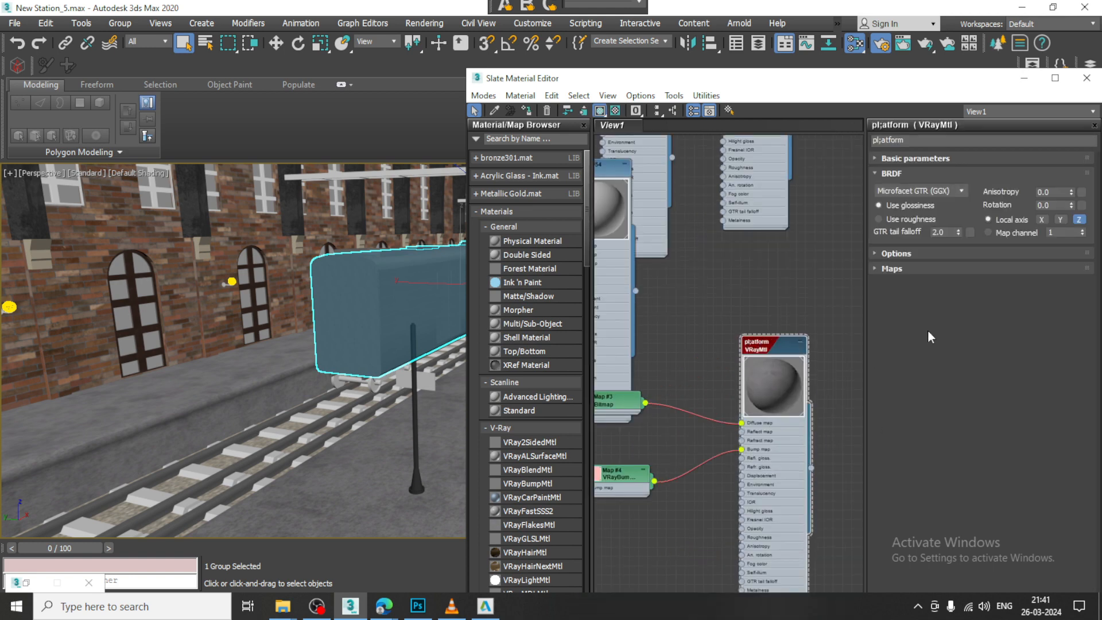
- Look through the material nodes in the Slate view and display the parameters of the architectural Material #2
middle_click_drag(756, 294, 812, 376)
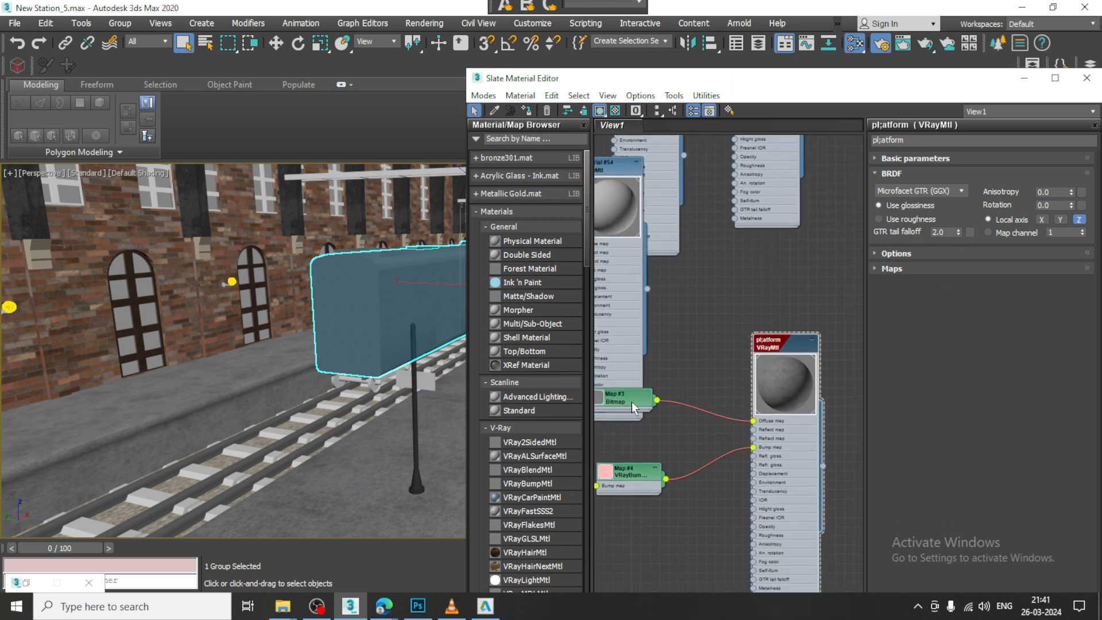
middle_click_drag(790, 304, 790, 497)
middle_click_drag(722, 306, 791, 411)
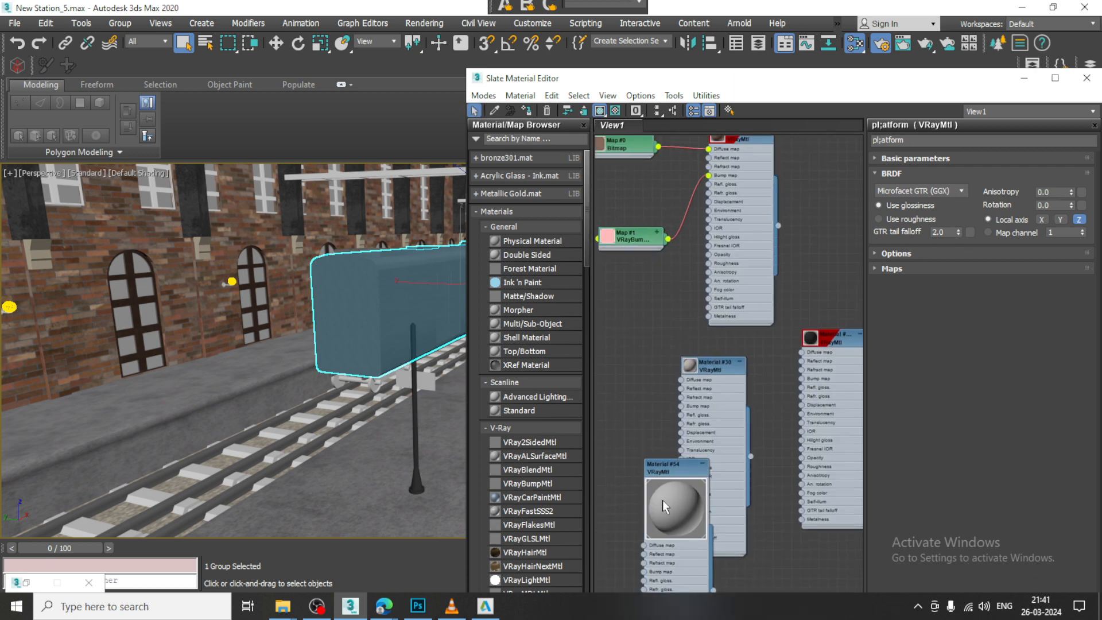
middle_click_drag(733, 314, 788, 476)
middle_click_drag(763, 390, 787, 436)
middle_click_drag(769, 287, 772, 409)
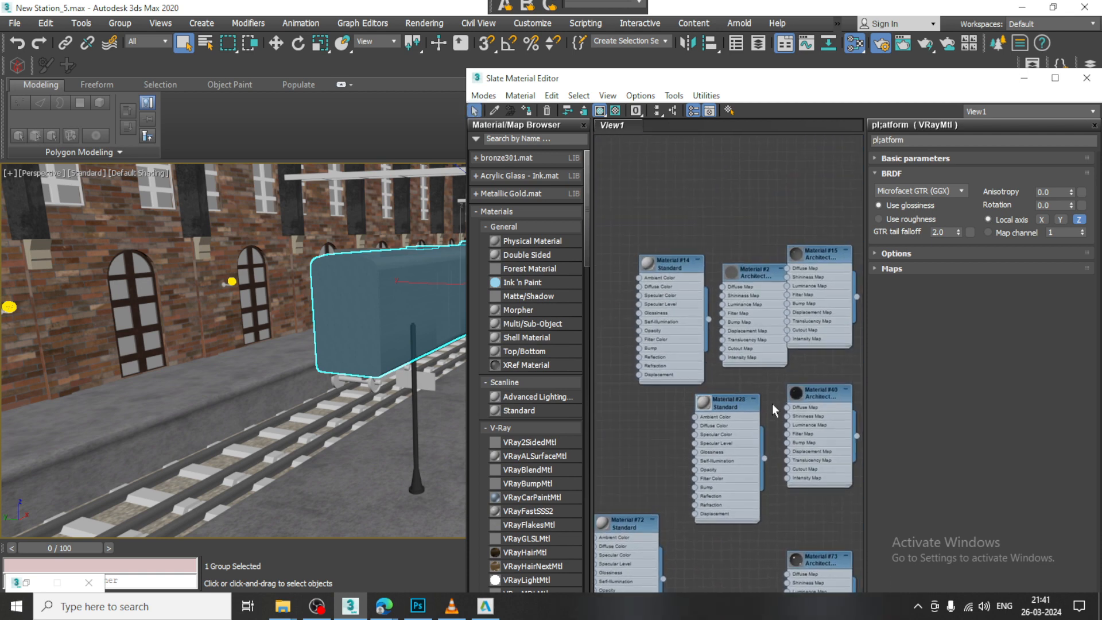
double_click(751, 282)
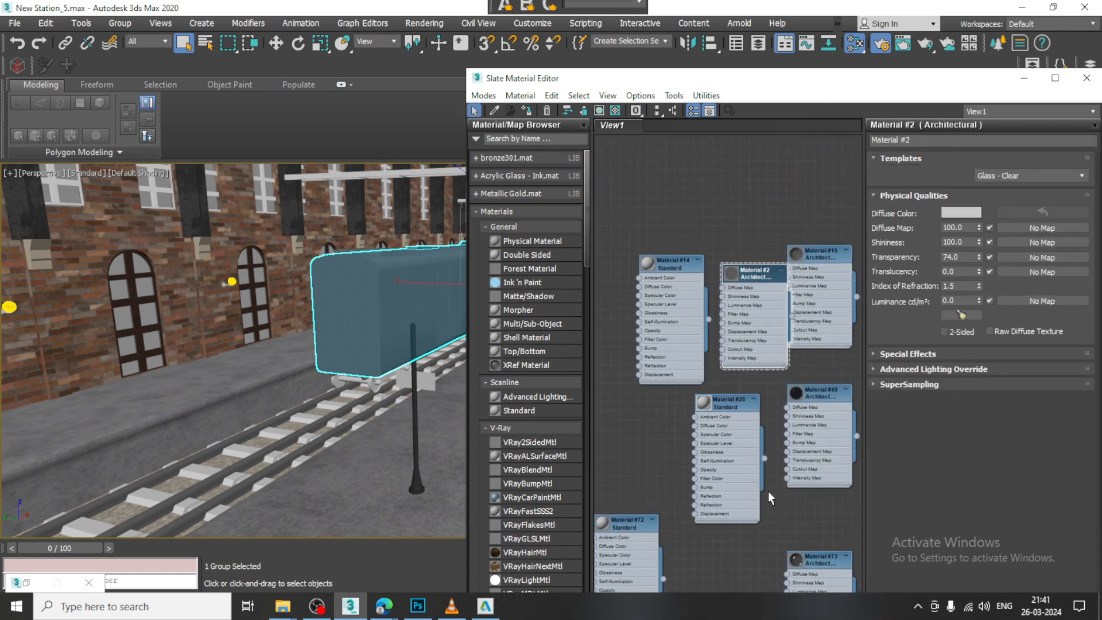
- Set the diffuse colour of Material #193 to red, with RGB values 221, 0, 0
middle_click_drag(772, 474, 760, 155)
scroll(759, 390, "down", 5)
middle_click_drag(800, 490, 734, 205)
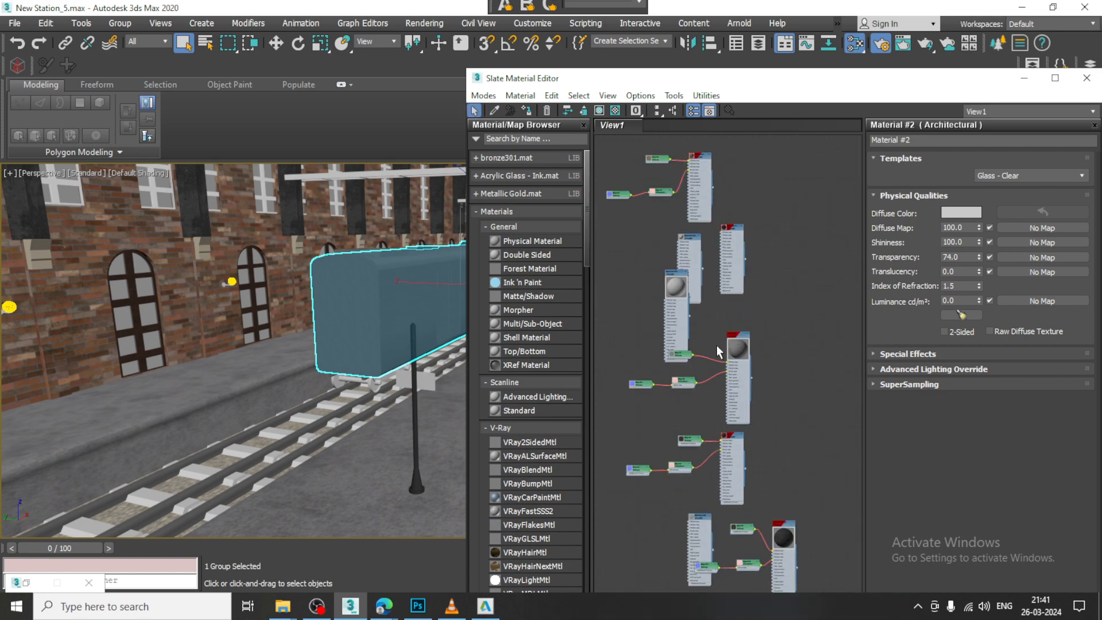
middle_click_drag(763, 434, 767, 237)
middle_click_drag(783, 402, 771, 304)
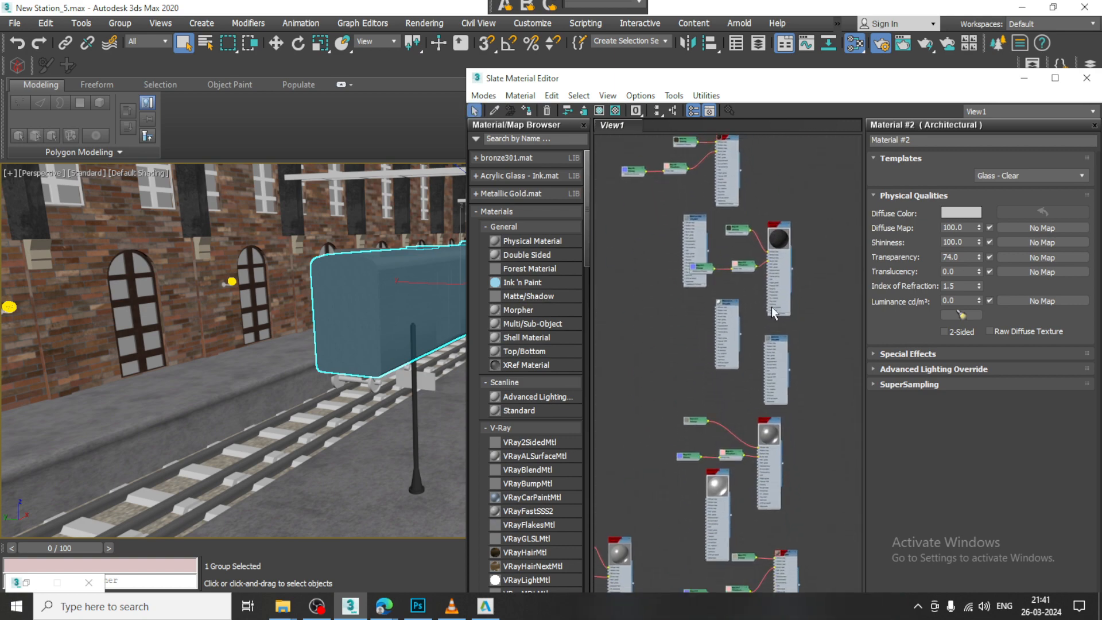
scroll(779, 380, "up", 2)
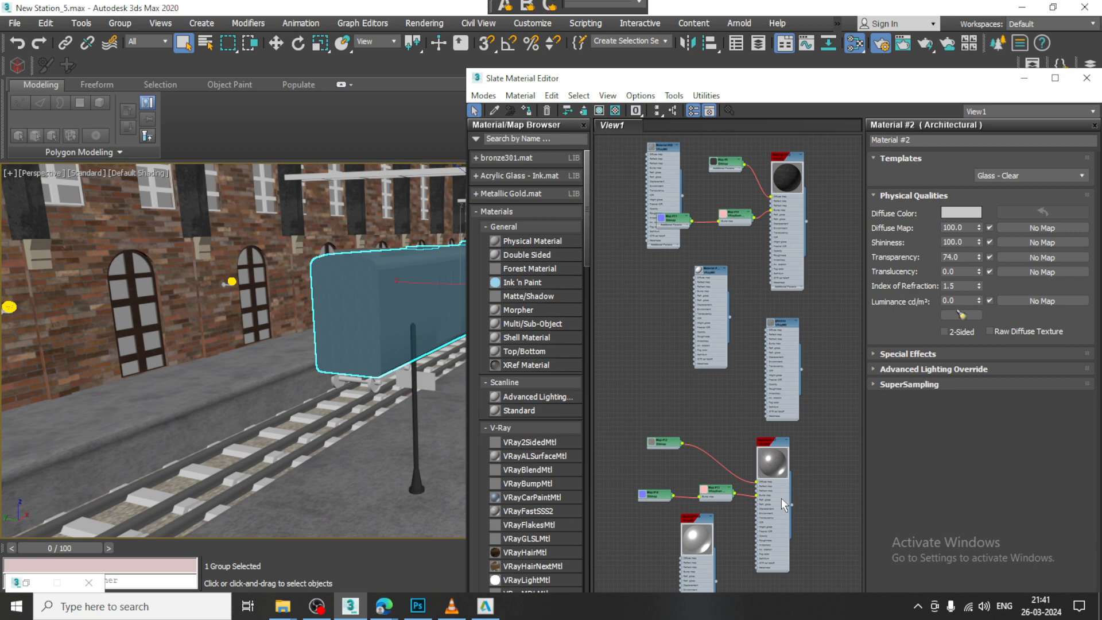
middle_click_drag(780, 498, 781, 326)
middle_click_drag(742, 469, 728, 346)
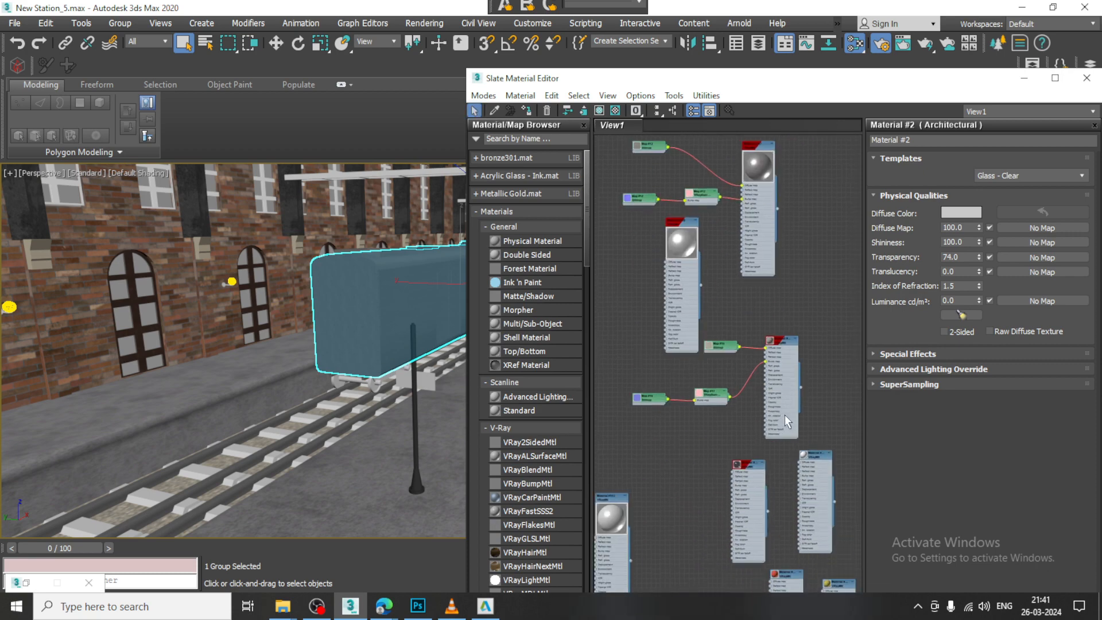
middle_click_drag(784, 465, 757, 367)
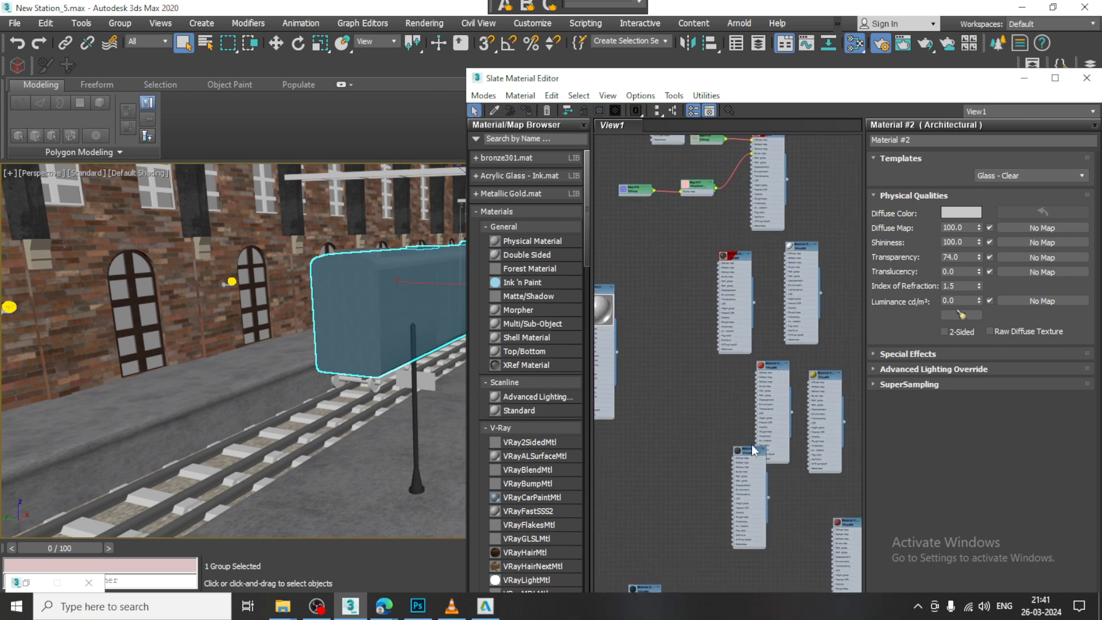
scroll(752, 444, "up", 5)
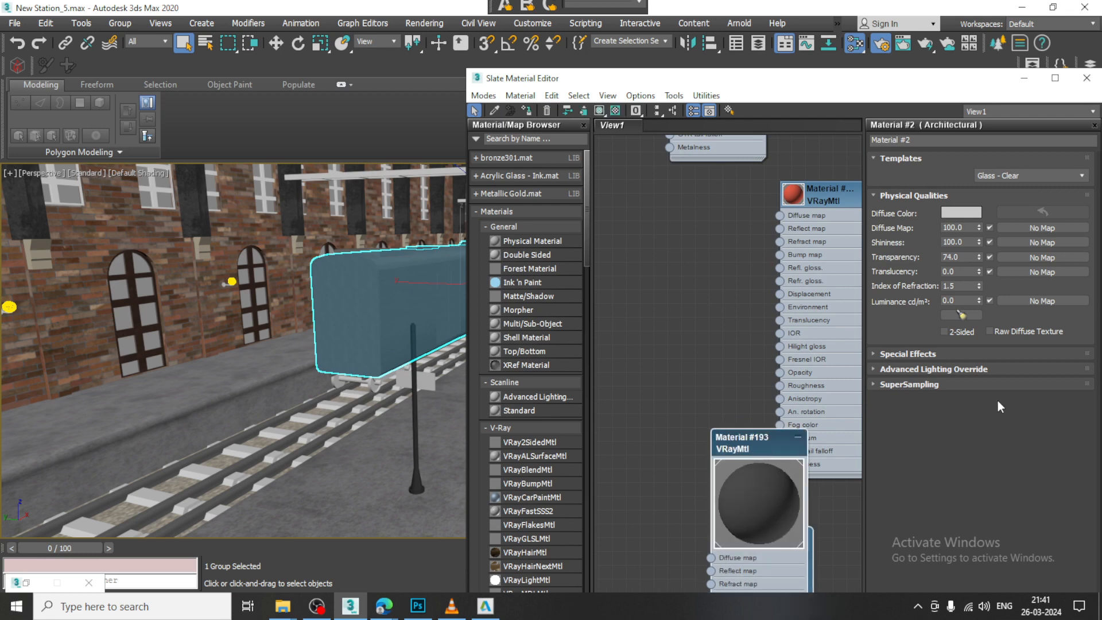
double_click(766, 445)
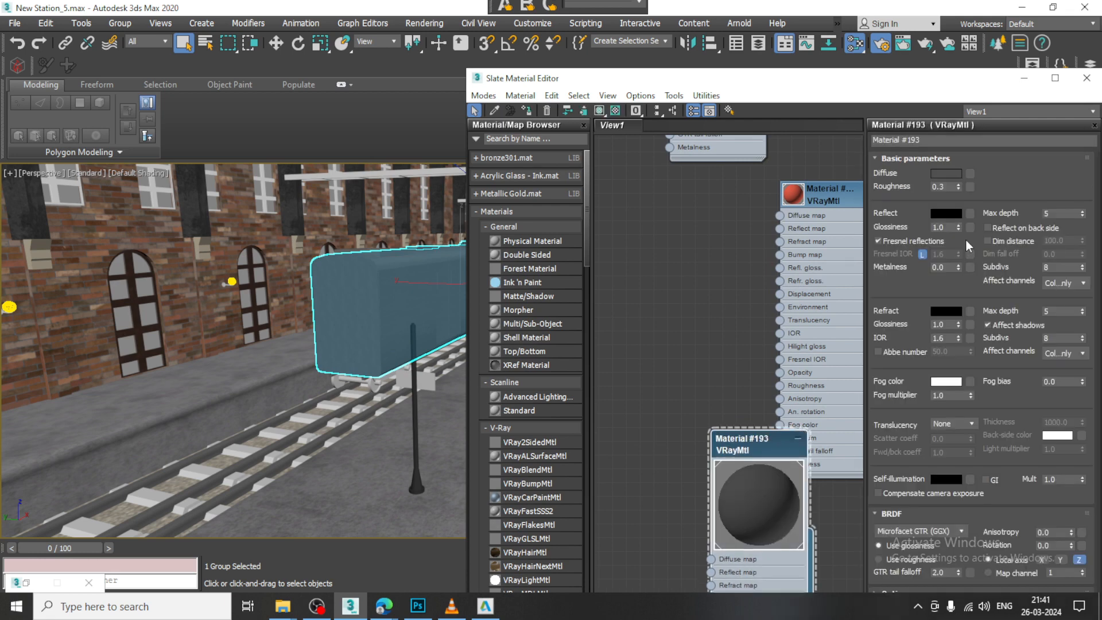
left_click(946, 174)
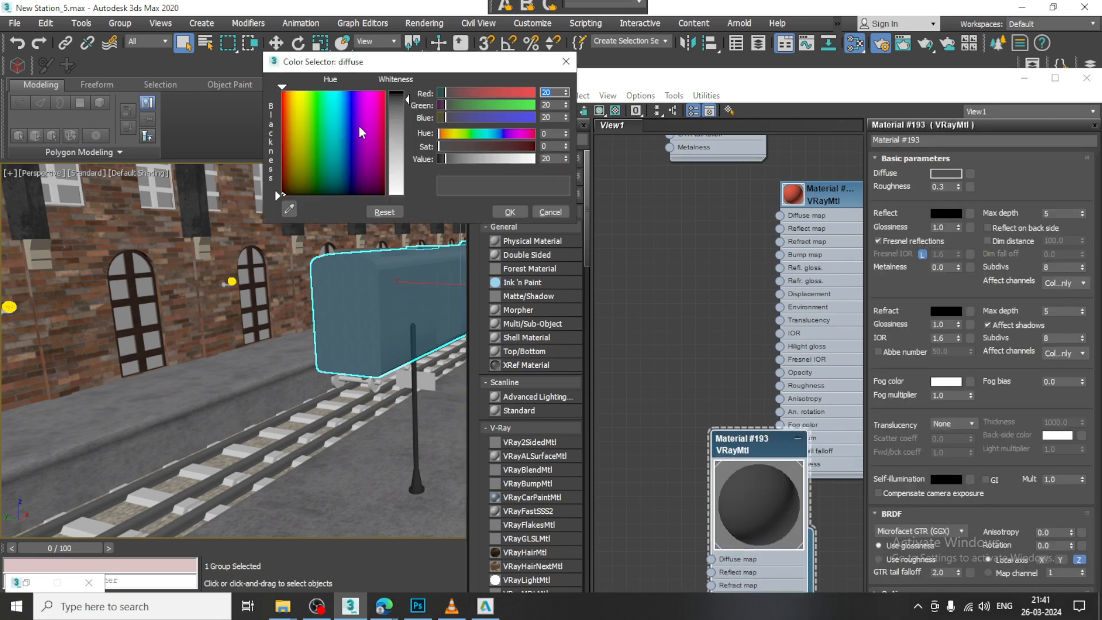
left_click_drag(359, 132, 383, 105)
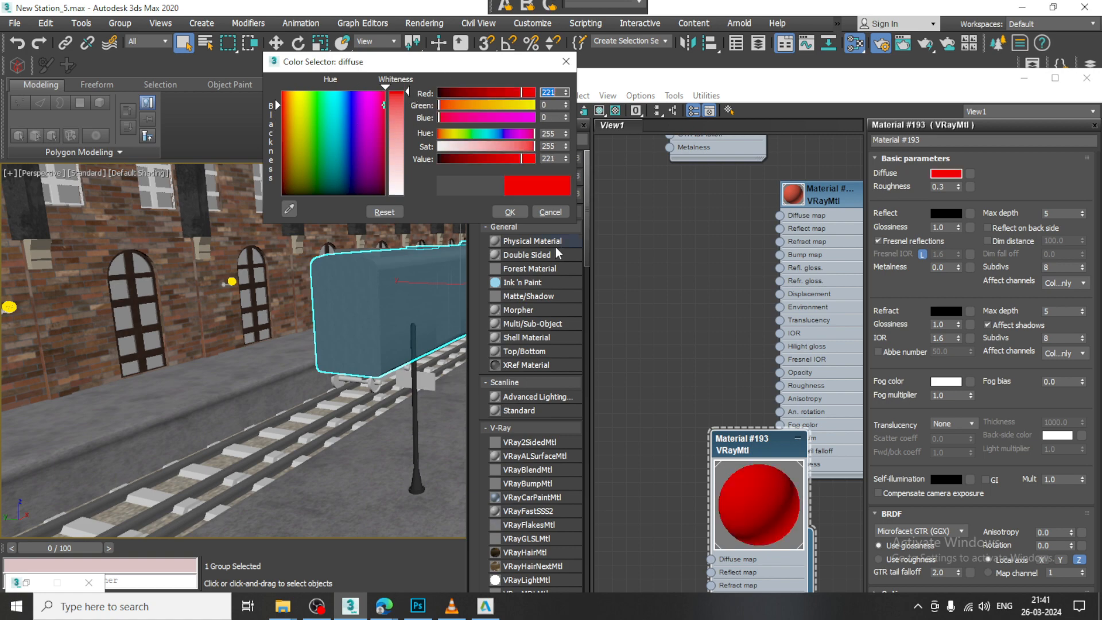
left_click(510, 212)
- Move the Slate Material Editor clear of the carriage and change the diffuse colour of the red Material #169 to a pale lavender grey
left_click_drag(599, 83, 791, 247)
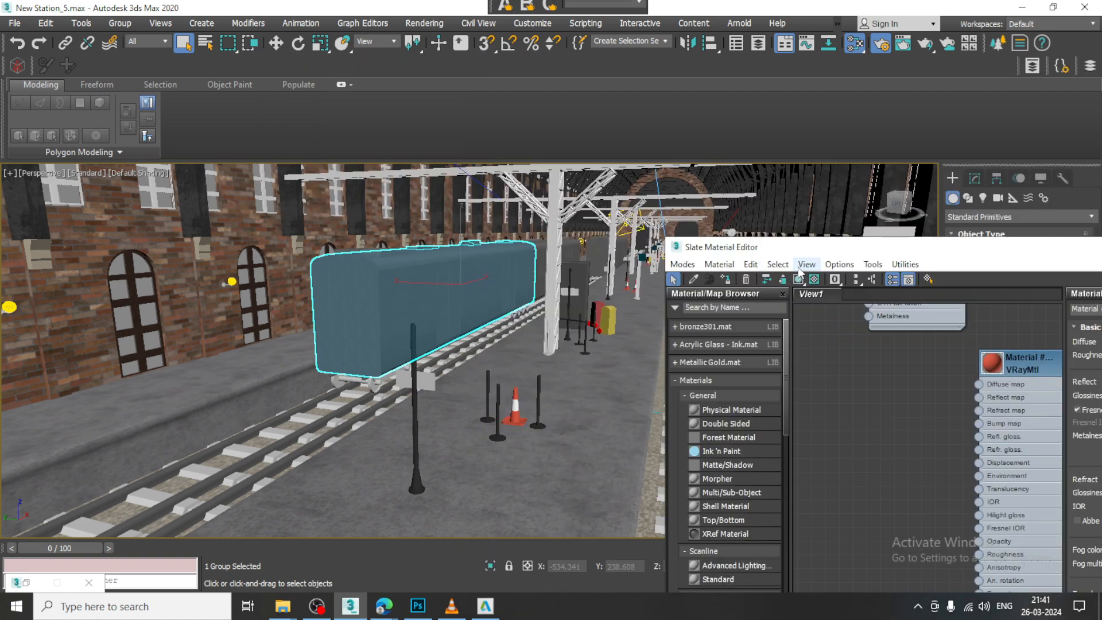
left_click(885, 432)
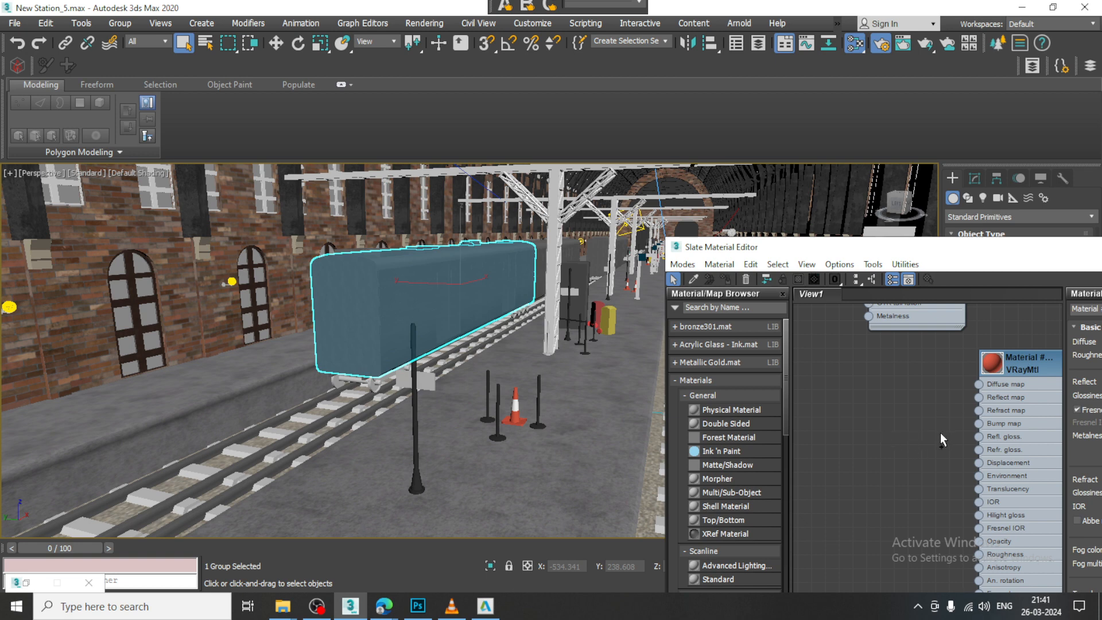
middle_click_drag(925, 435, 835, 420)
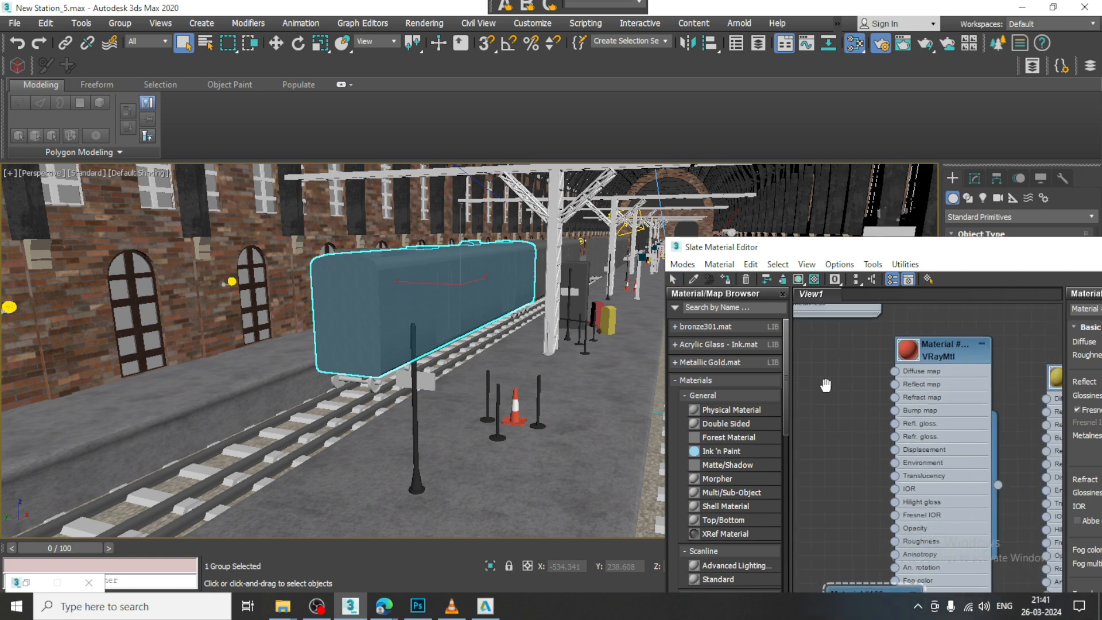
left_click(949, 349)
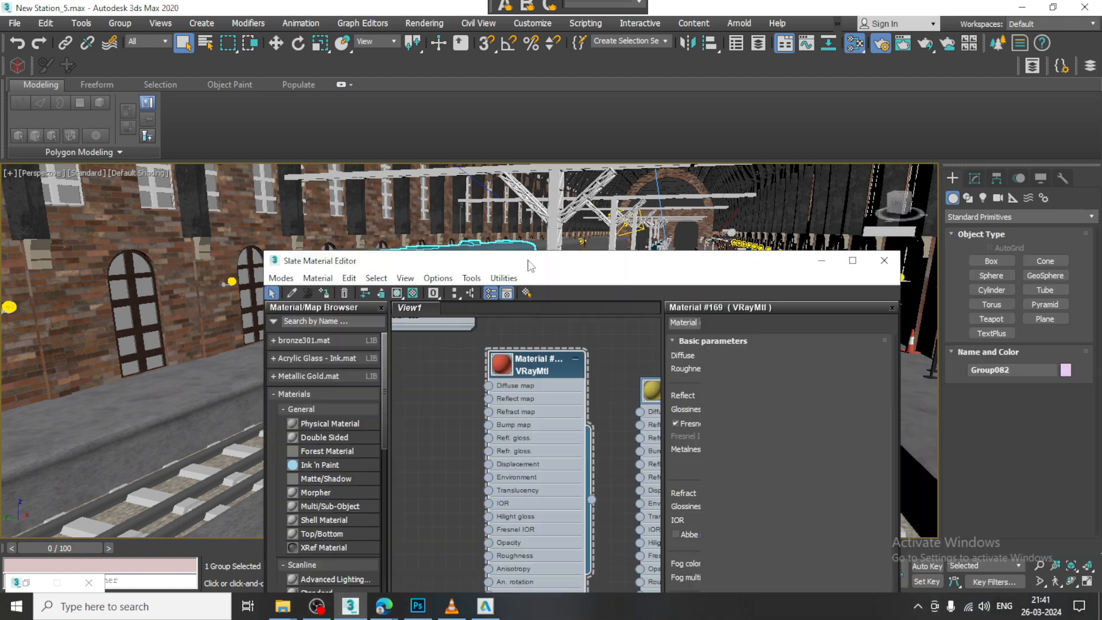
left_click_drag(926, 247, 525, 261)
left_click(745, 354)
left_click_drag(321, 132, 287, 145)
left_click_drag(384, 171, 347, 185)
left_click_drag(407, 98, 422, 161)
left_click(510, 212)
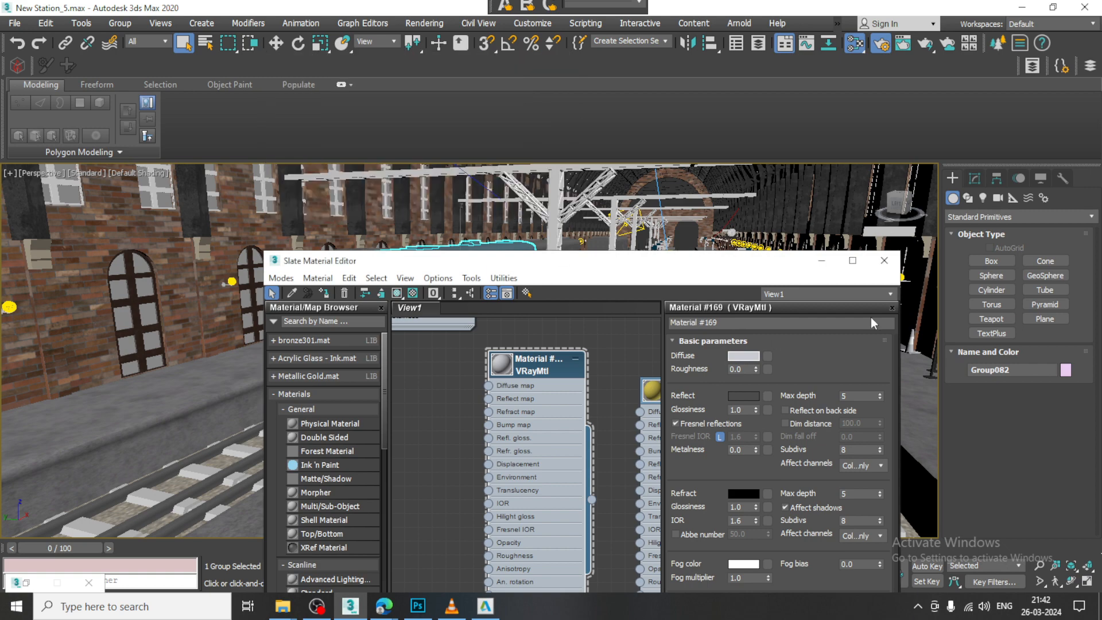
- Minimize the Slate Material Editor, render the perspective view and minimize the V-Ray frame buffer
left_click(822, 260)
left_click(424, 22)
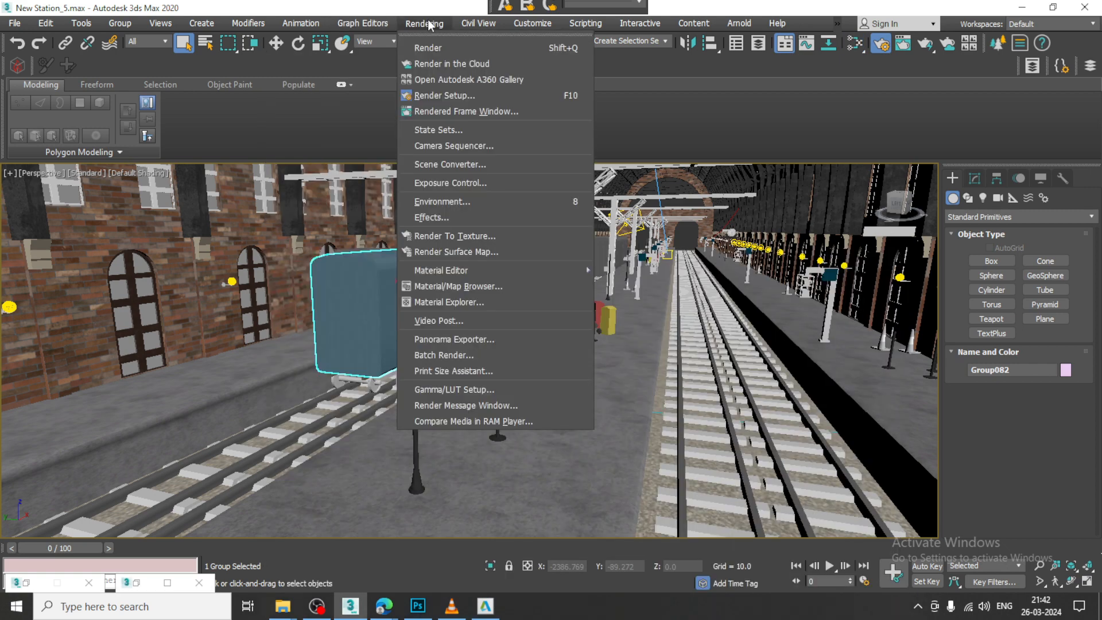
left_click(443, 47)
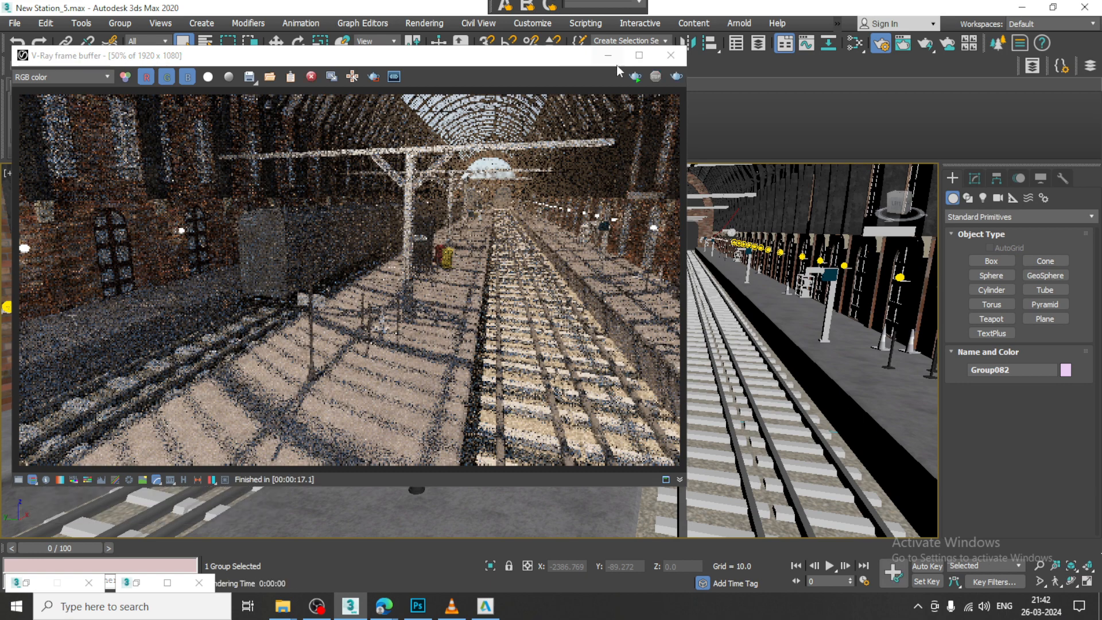
left_click(608, 56)
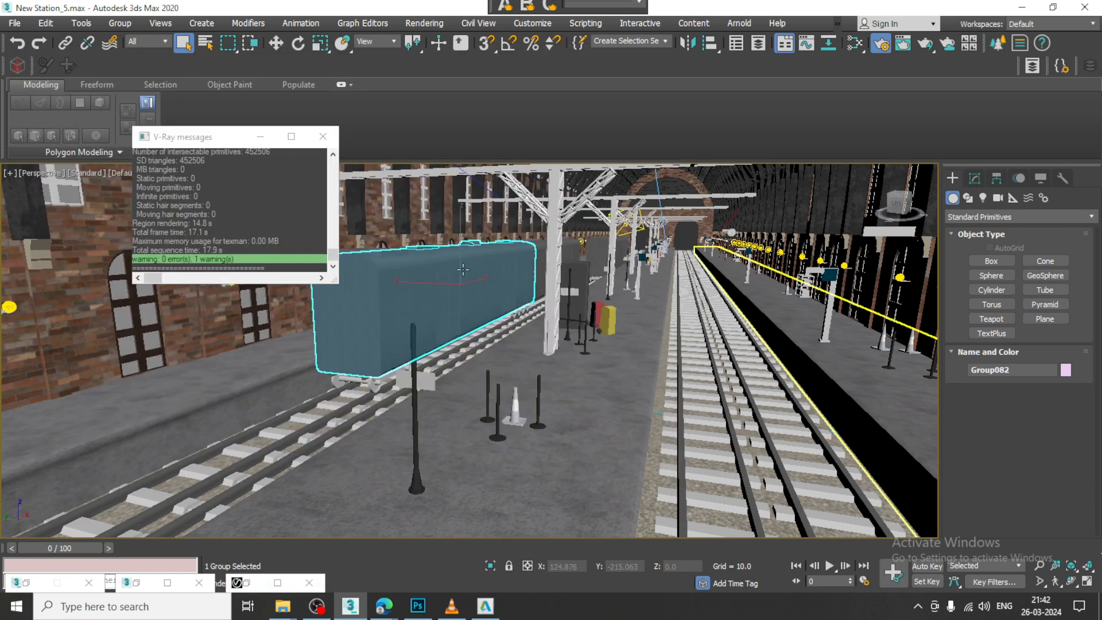
- Switch the viewport to the PhysCamera001 view and render it
left_click(608, 296)
right_click(650, 313)
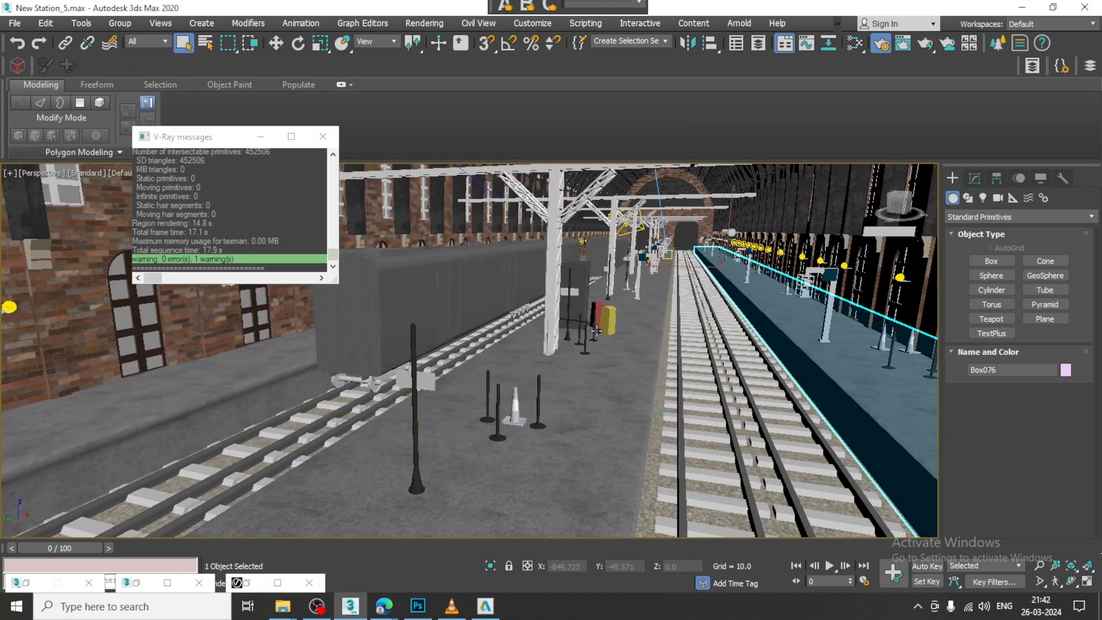
key("c")
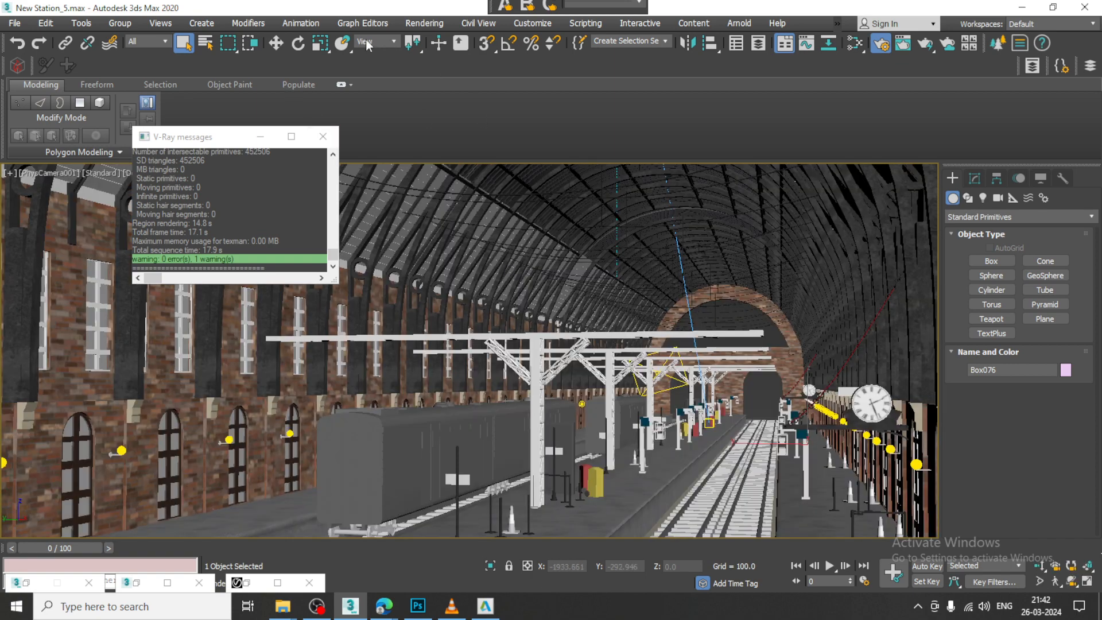
left_click(424, 23)
left_click(441, 48)
- Close the Render Setup window and leave the Slate Material Editor minimized
left_click(424, 23)
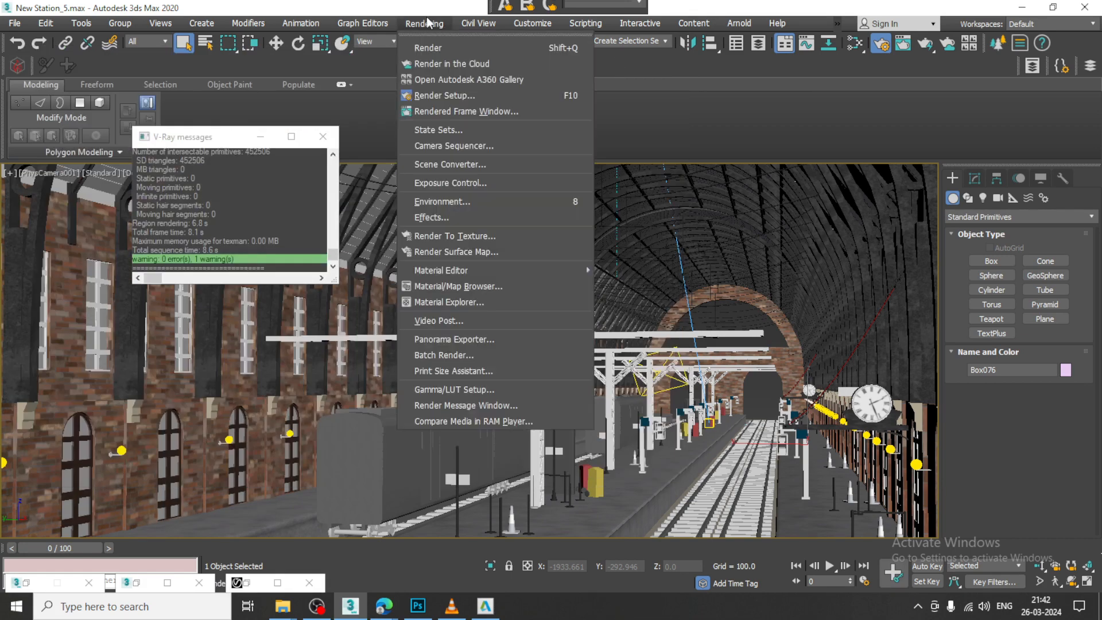
left_click(477, 93)
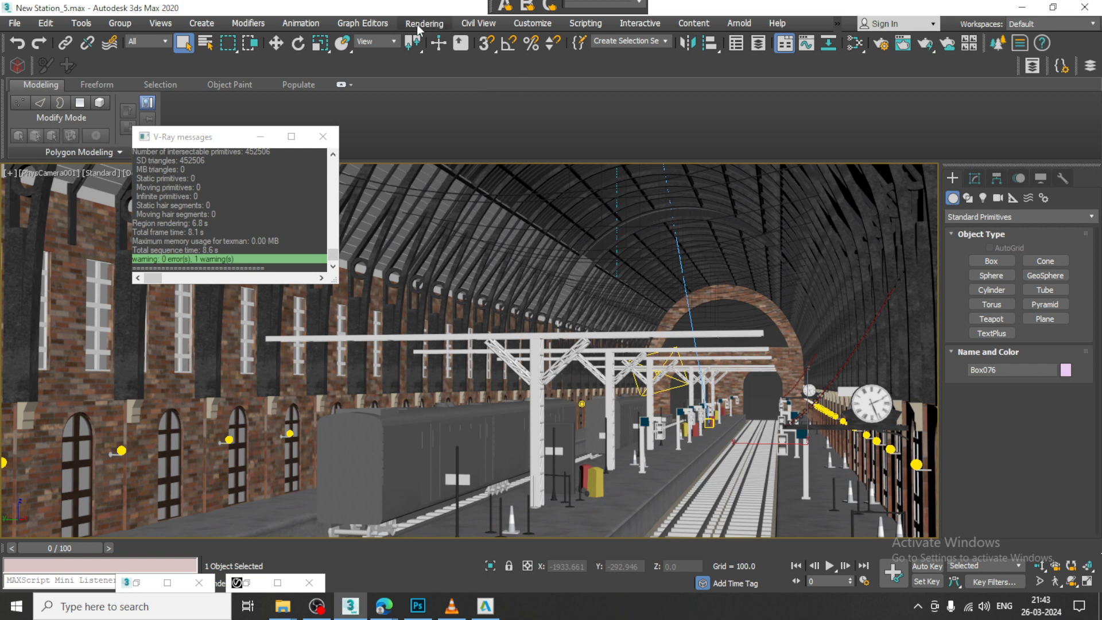
left_click(137, 582)
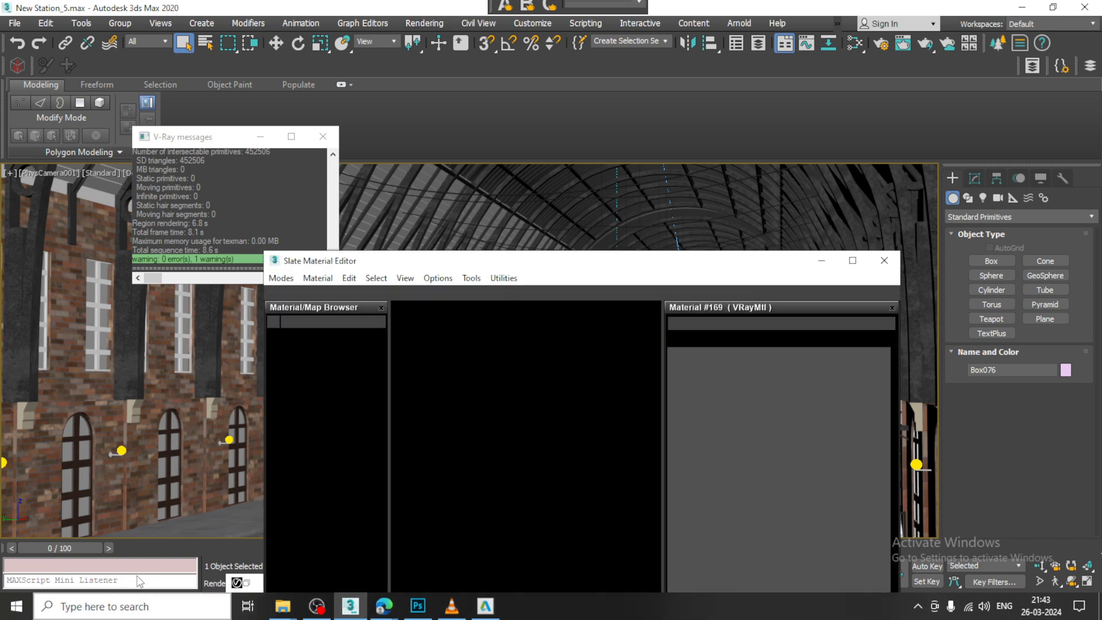
left_click(821, 260)
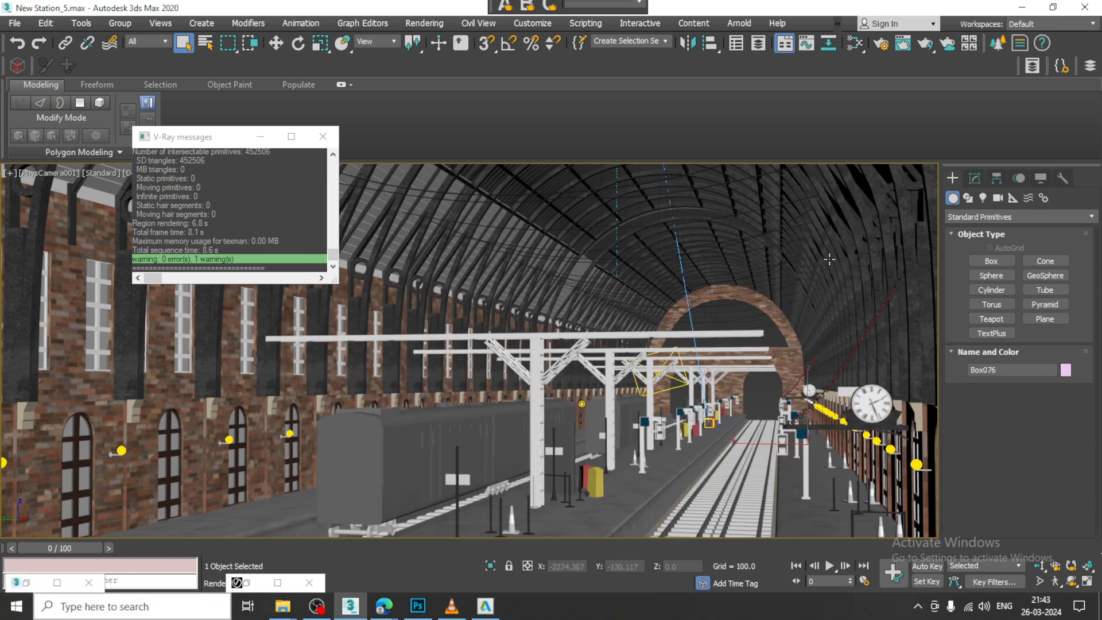
- Open the environment settings and set the exposure control to VRay Exposure Control
left_click(441, 23)
left_click(475, 201)
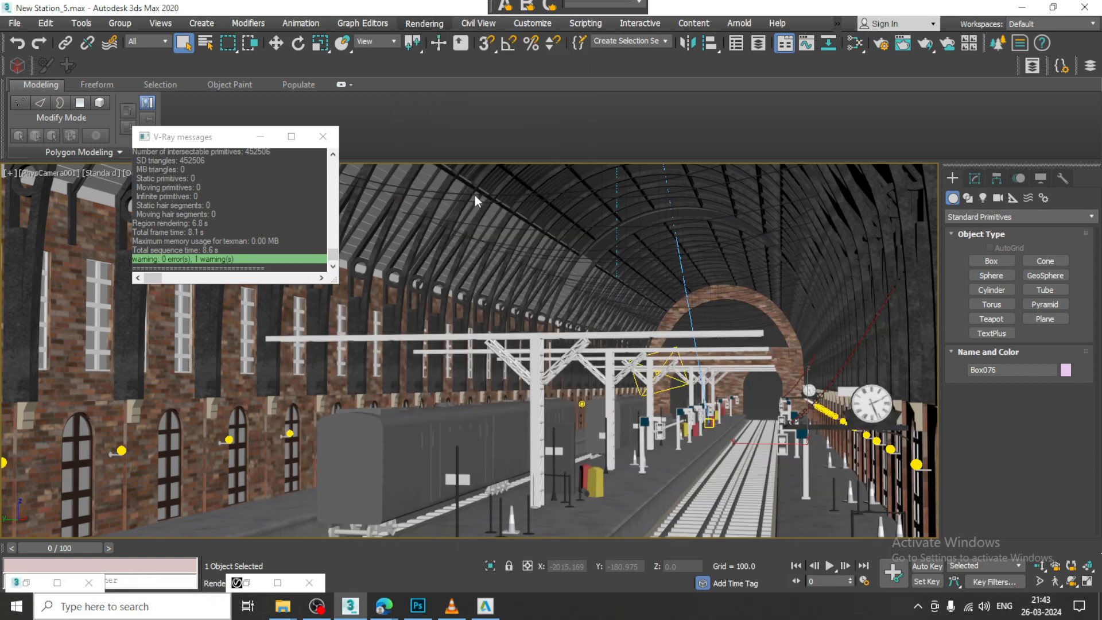
left_click(770, 330)
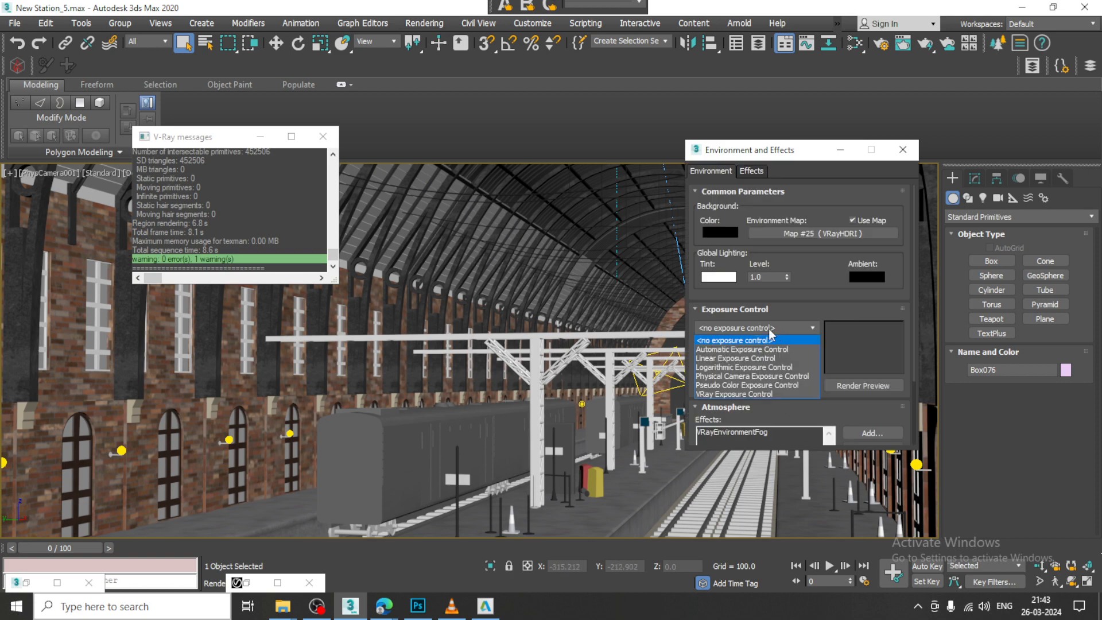
left_click(728, 395)
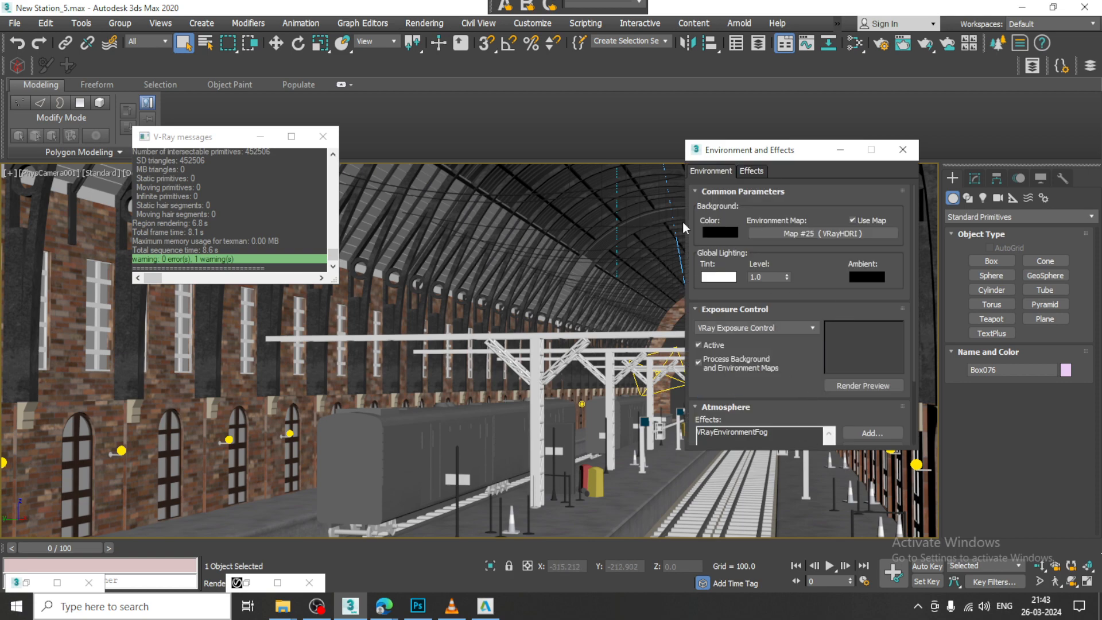
- Set the V-Ray exposure control's white balance preset to D55 and render the camera view
left_click_drag(756, 150, 329, 79)
left_click_drag(368, 301, 346, 104)
left_click(412, 254)
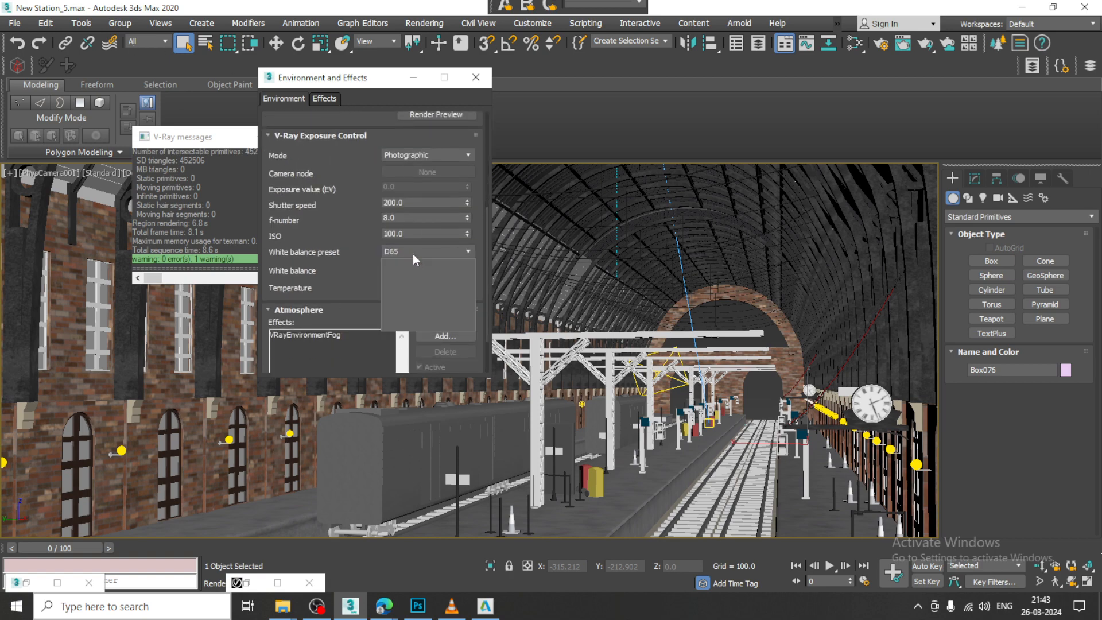
left_click(419, 302)
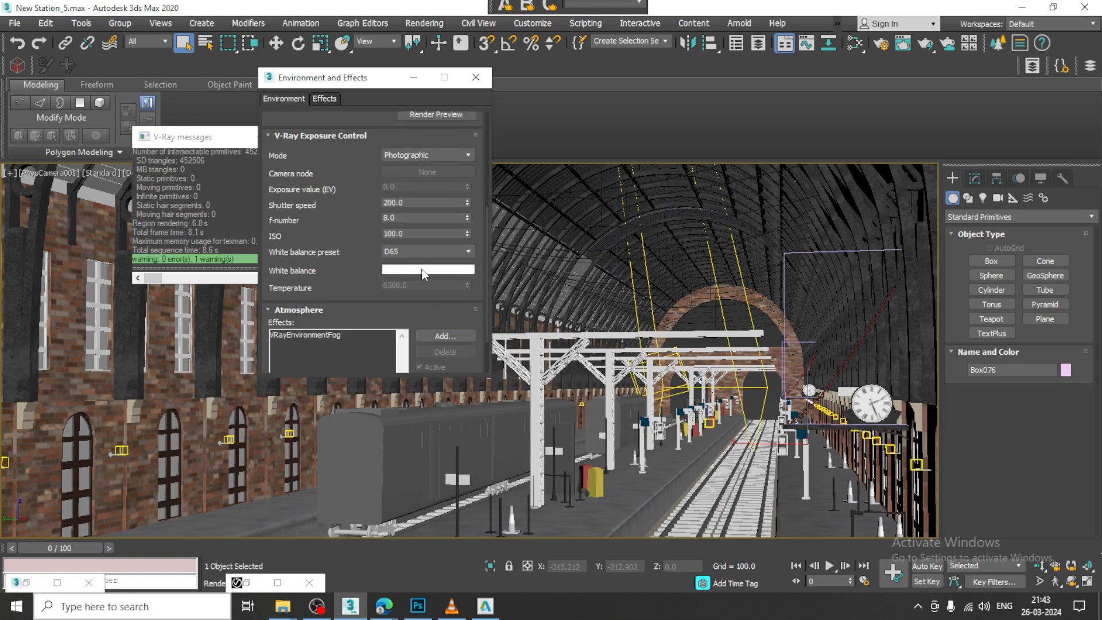
left_click(415, 251)
left_click(410, 316)
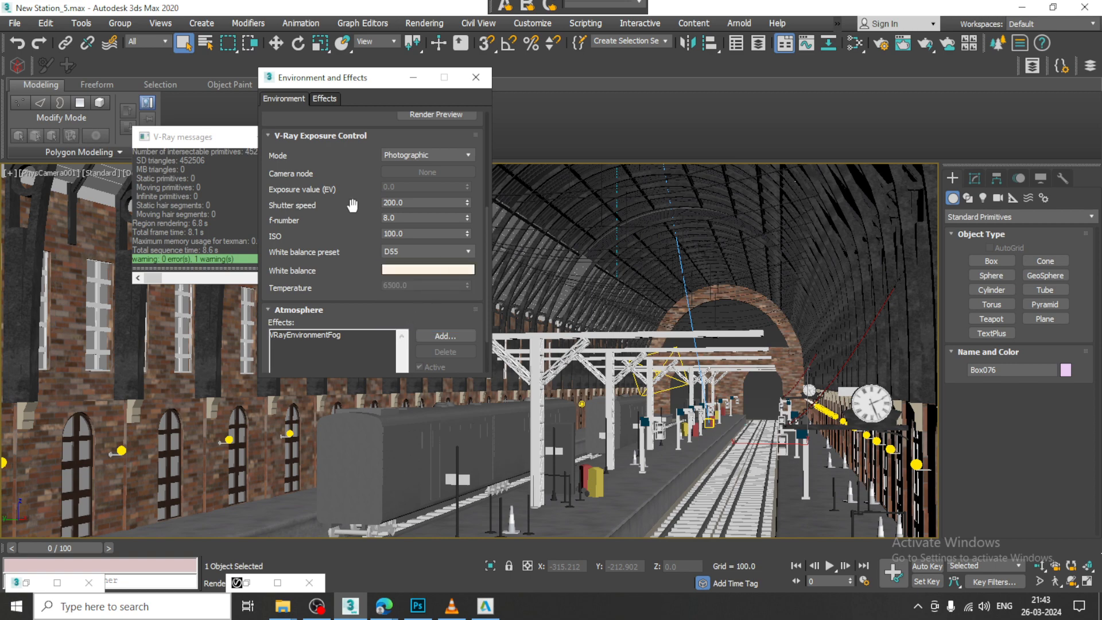
left_click(438, 26)
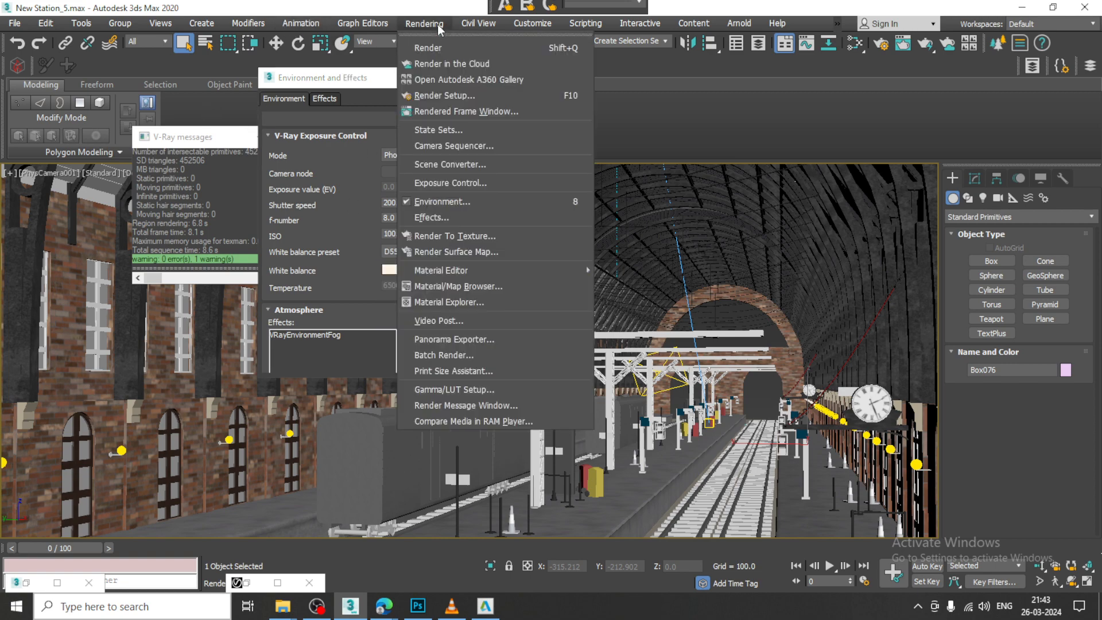
left_click(443, 45)
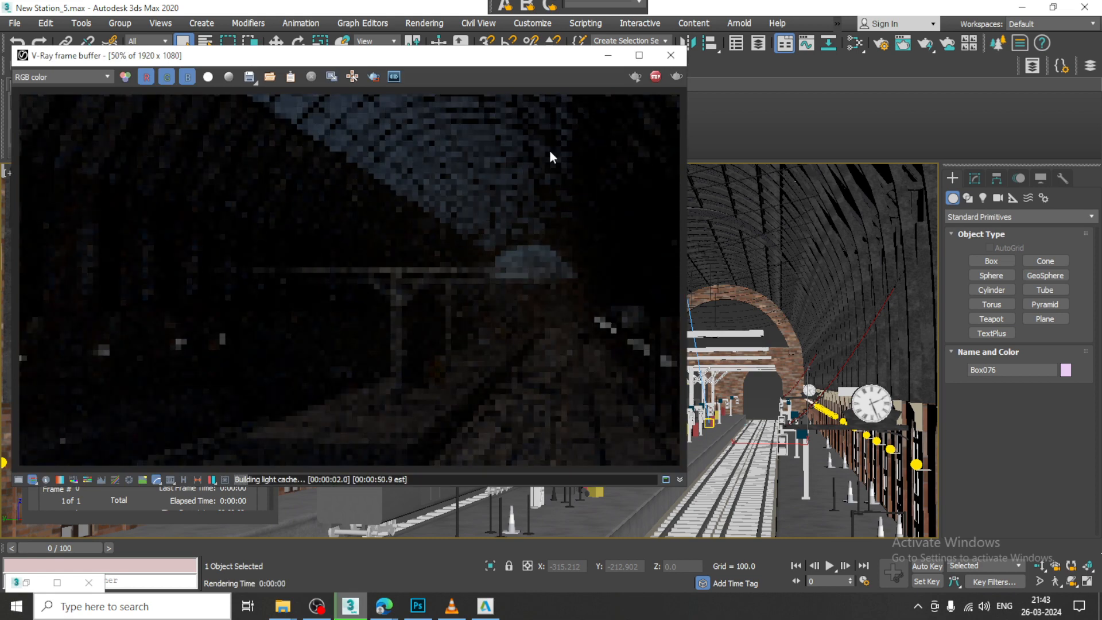
- Set the V-Ray exposure control's ISO to 5 and render the camera view
left_click_drag(551, 56, 243, 120)
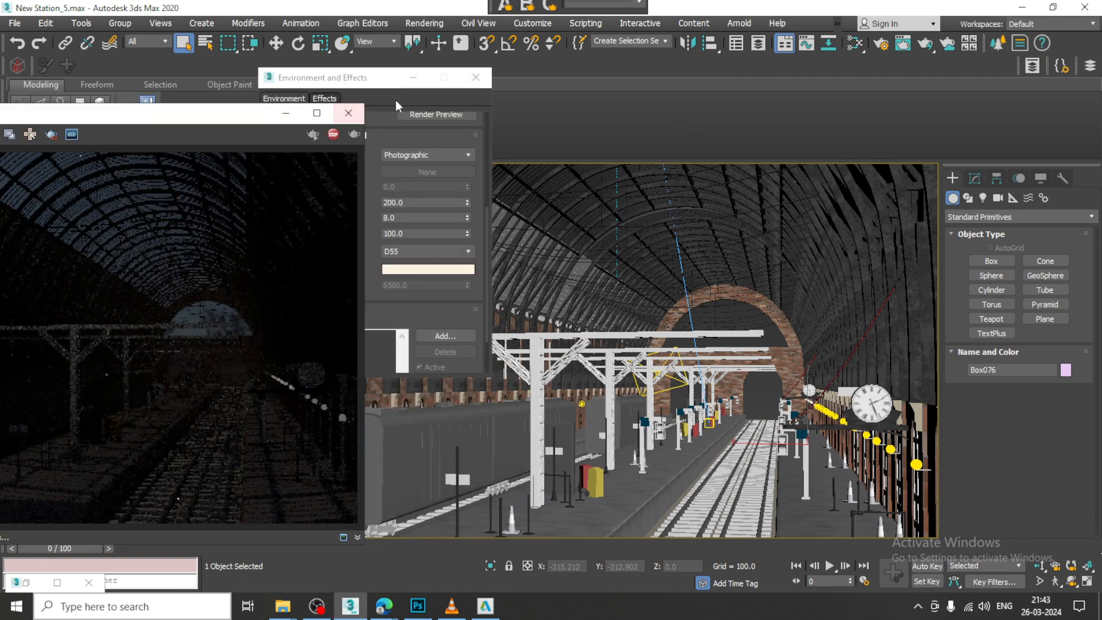
left_click_drag(368, 78, 651, 132)
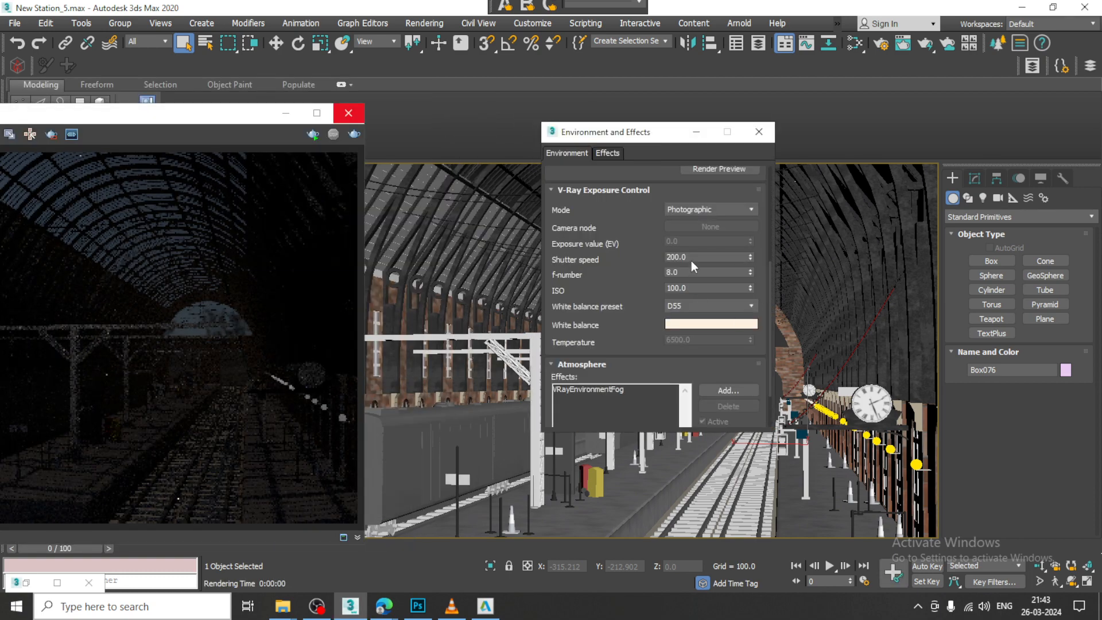
double_click(694, 287)
type("5")
left_click(354, 135)
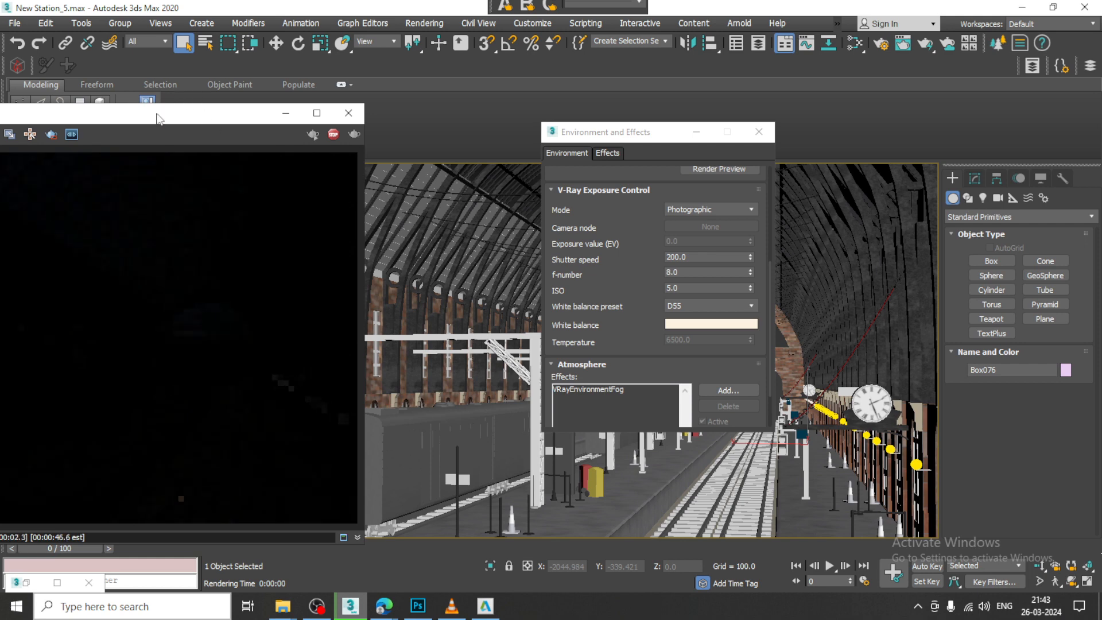
left_click_drag(159, 119, 276, 121)
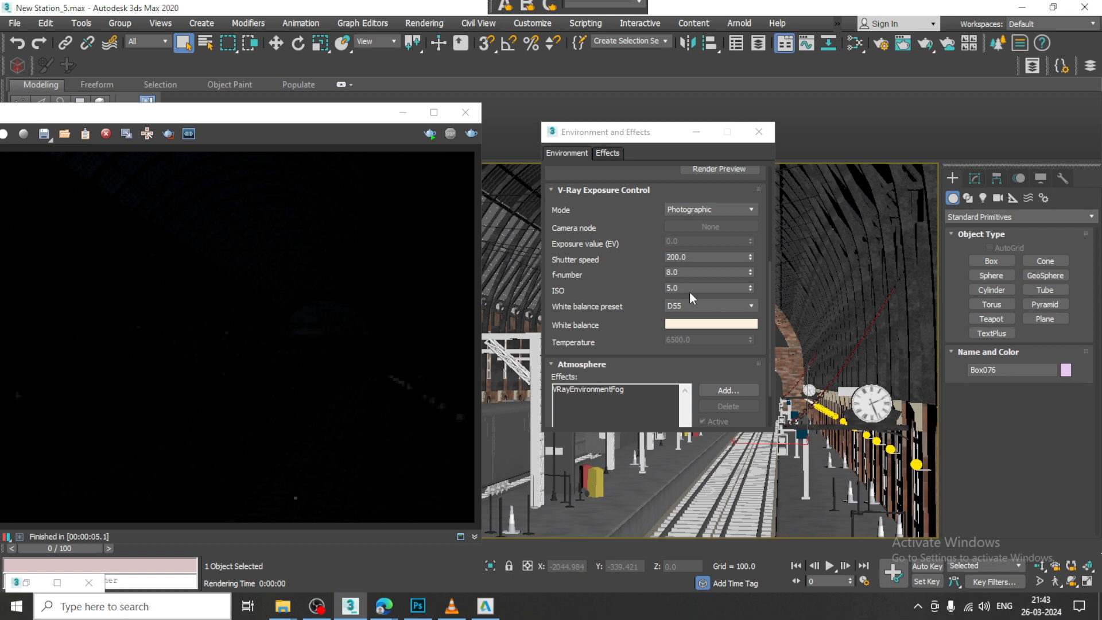
- Set the exposure control's ISO to 100 and shutter speed to 5, and render the camera view
double_click(690, 292)
type("100")
key("Return")
left_click_drag(693, 256, 637, 255)
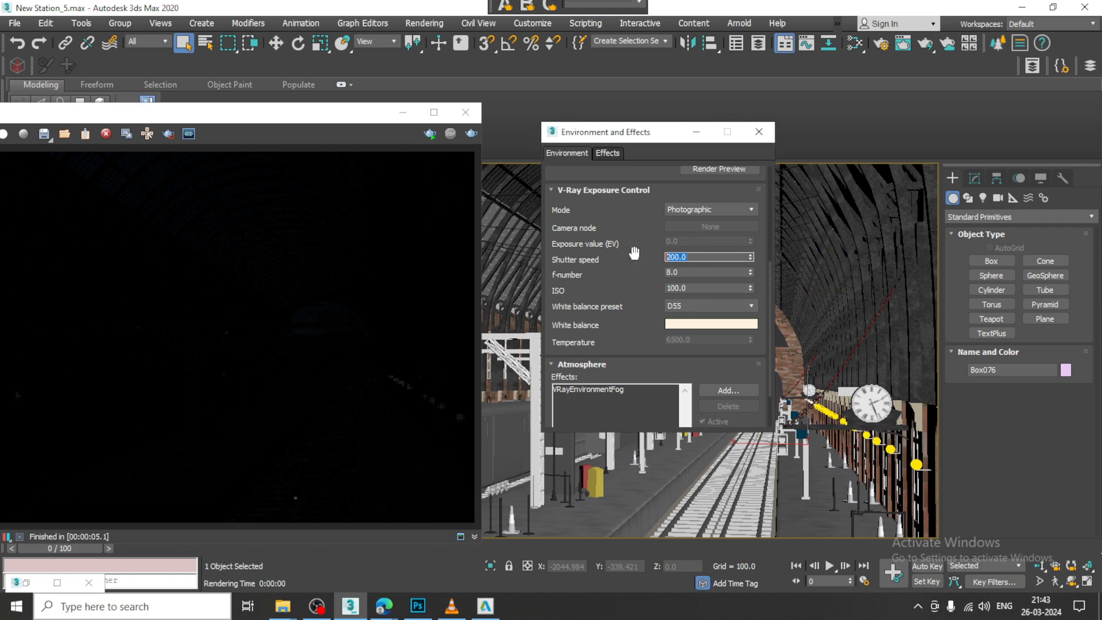
type("5")
key("Return")
left_click(472, 133)
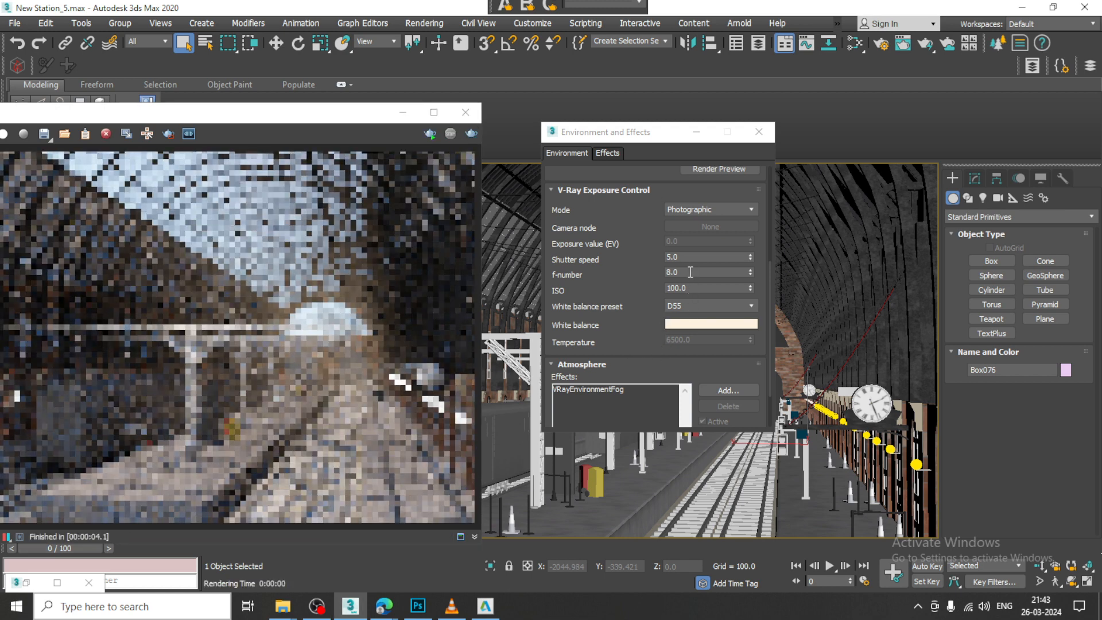
- Set the exposure shutter speed to 12 and test render the camera view
left_click_drag(691, 258, 659, 267)
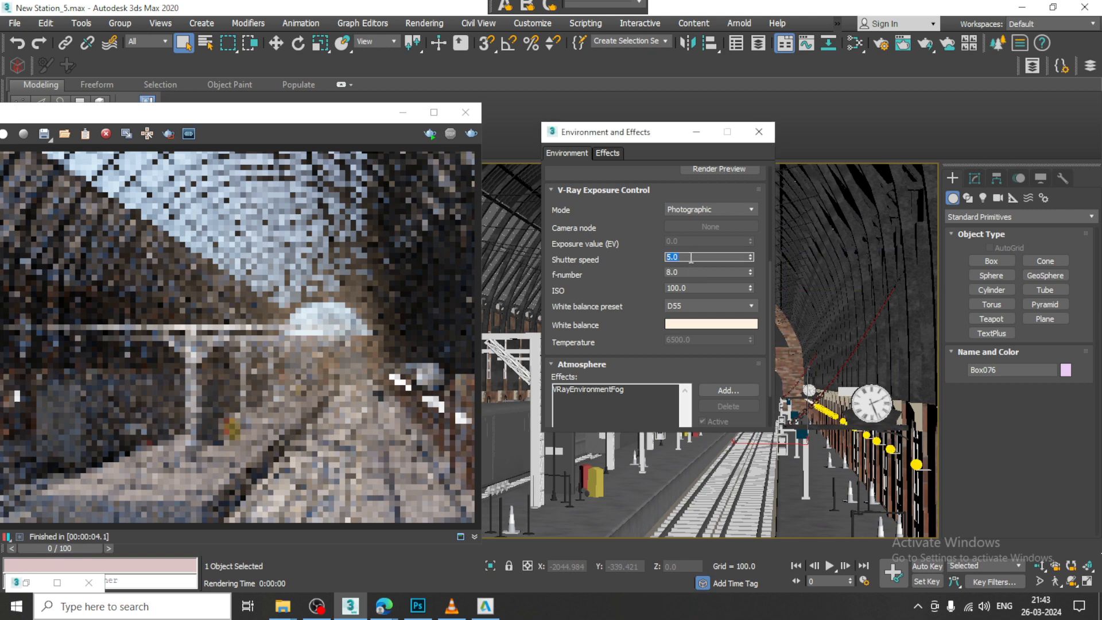
type("12")
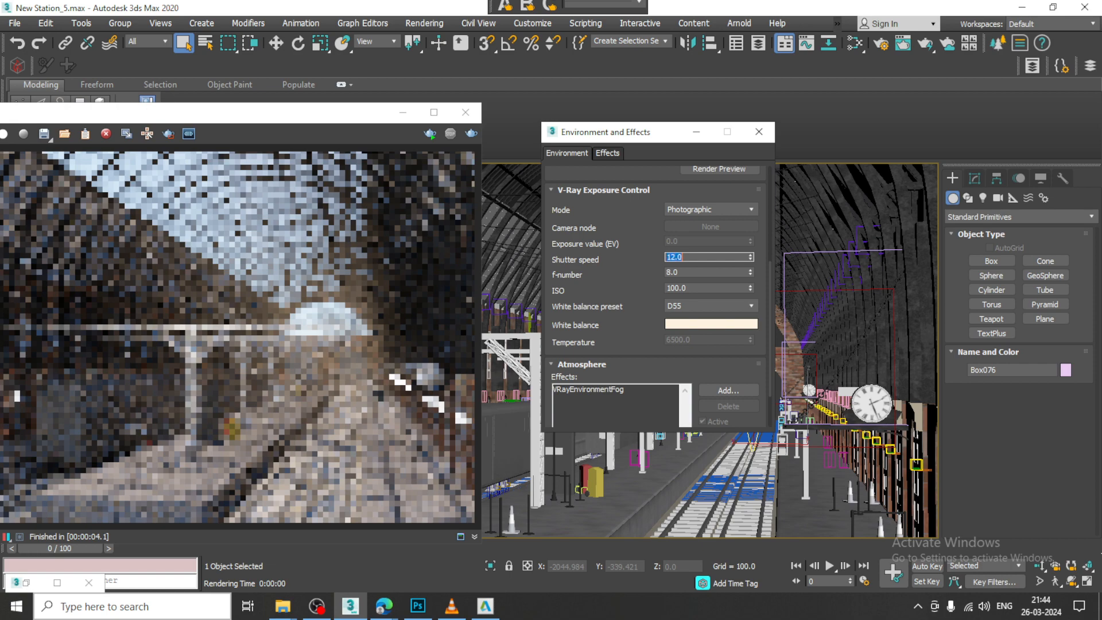
left_click(470, 134)
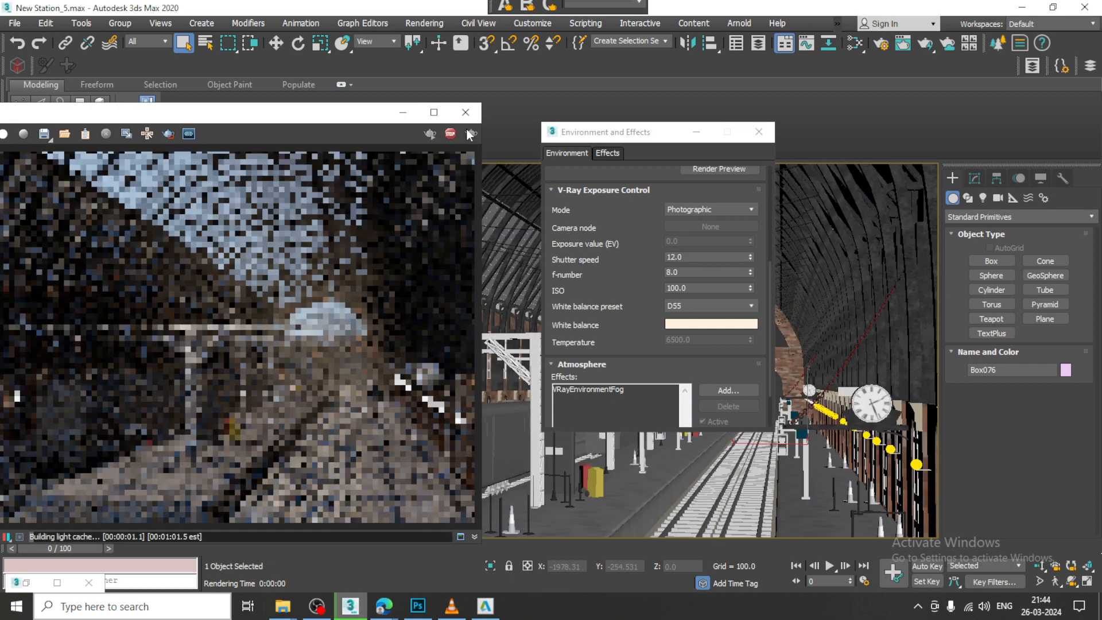
- Set the exposure shutter speed to 8 and test render the camera view
double_click(692, 257)
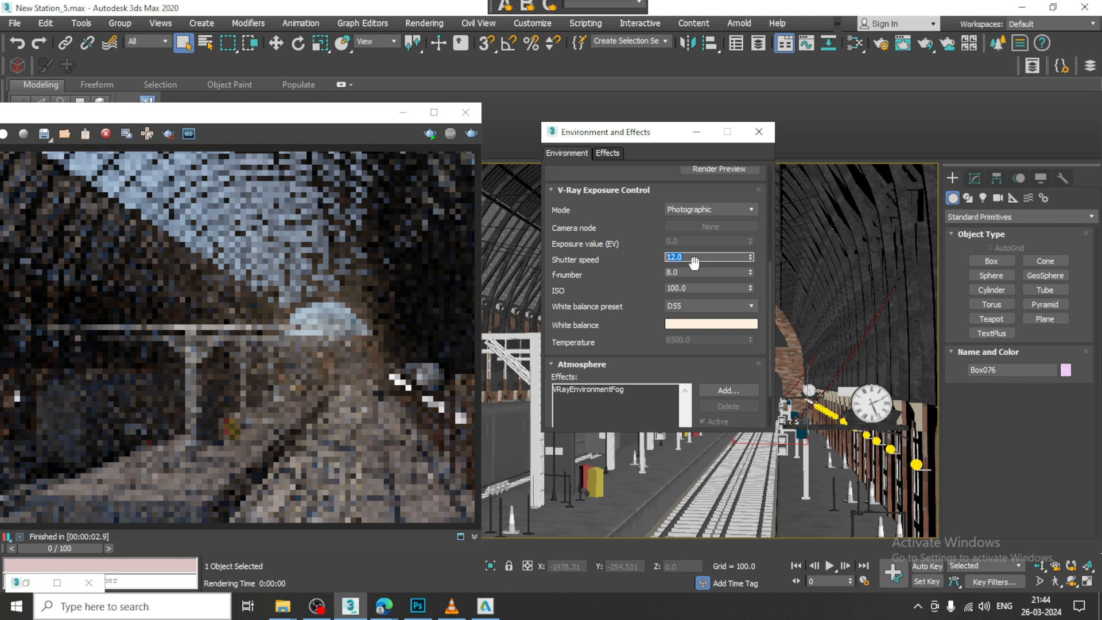
type("8")
key("Return")
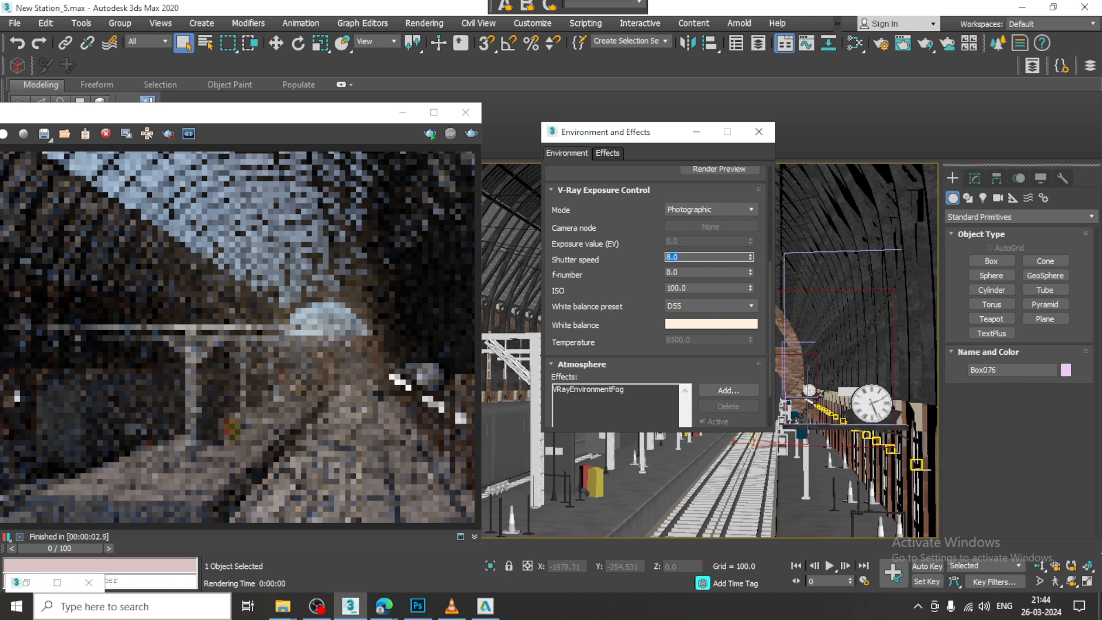
left_click(473, 133)
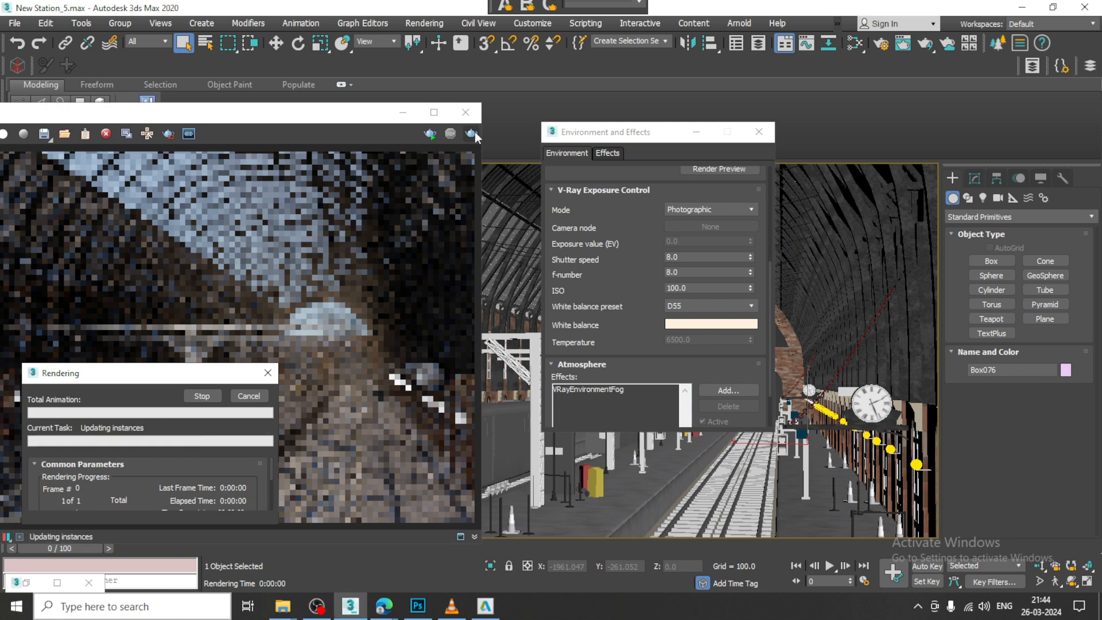
left_click_drag(210, 121, 428, 102)
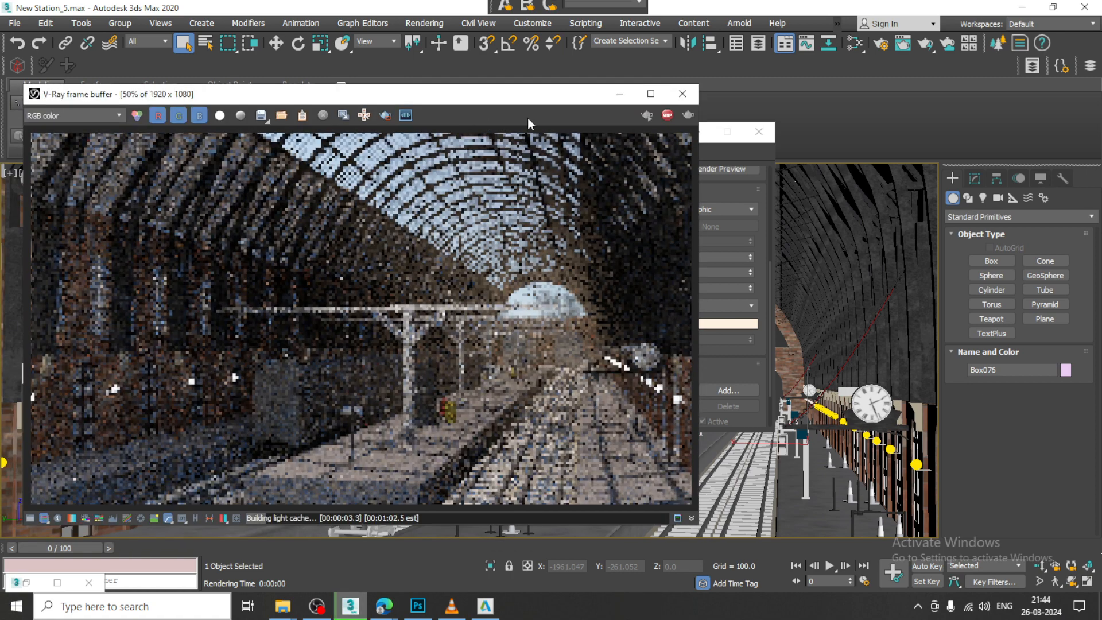
left_click_drag(565, 103, 373, 99)
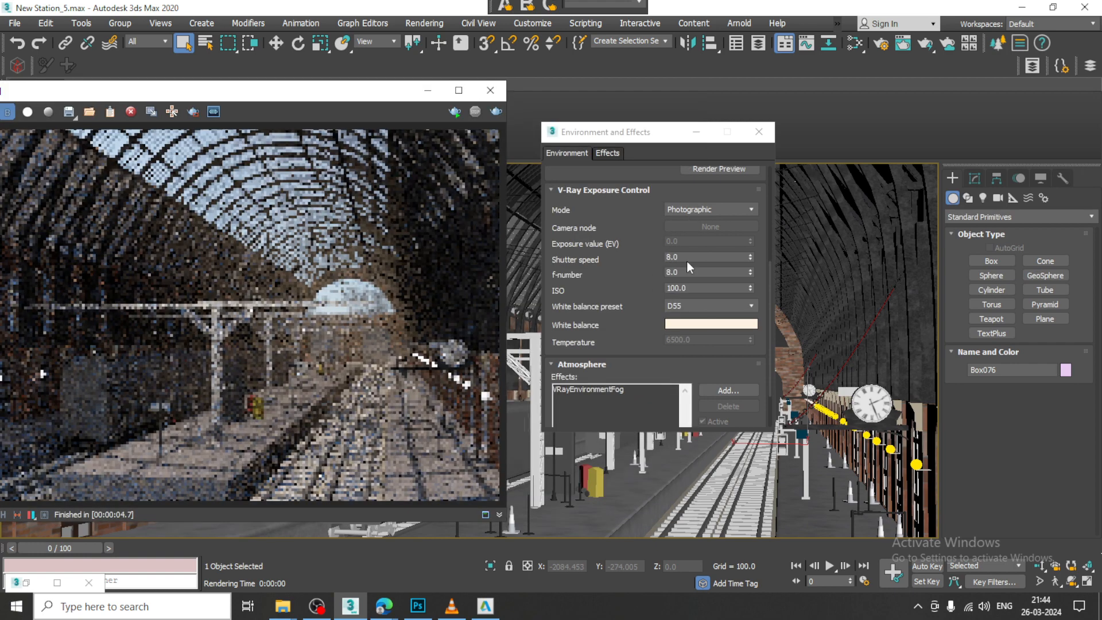
- Set the exposure shutter speed to 5 and test render the camera view
left_click(666, 258)
left_click_drag(687, 258, 634, 249)
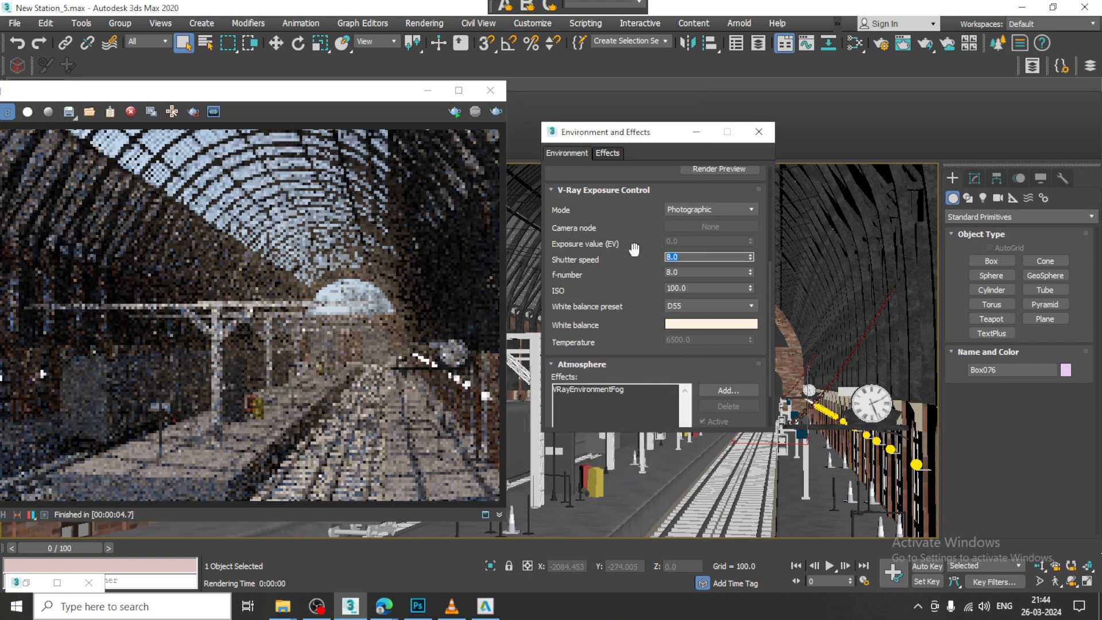
type("8")
key("Return")
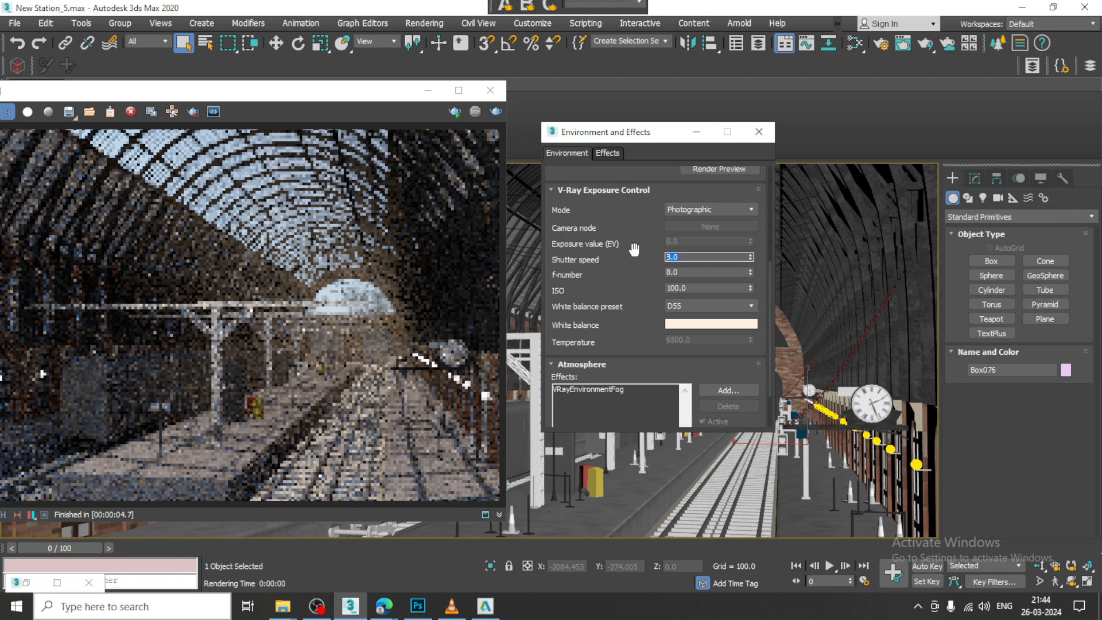
type("5")
left_click(496, 112)
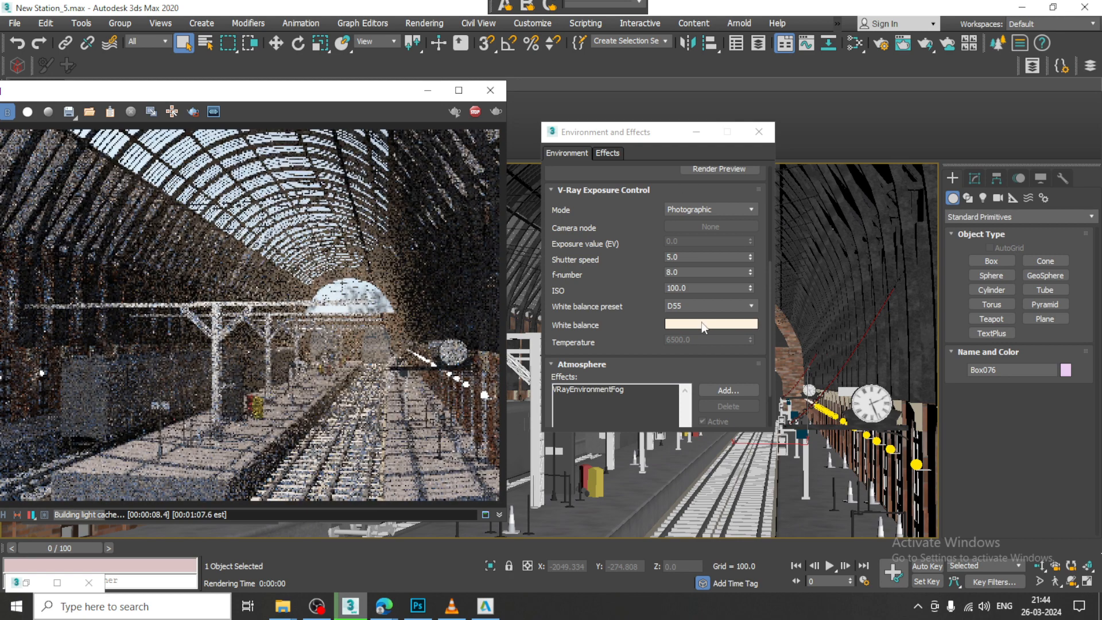
- Set the white balance preset to Daylight and render the camera view
left_click(692, 305)
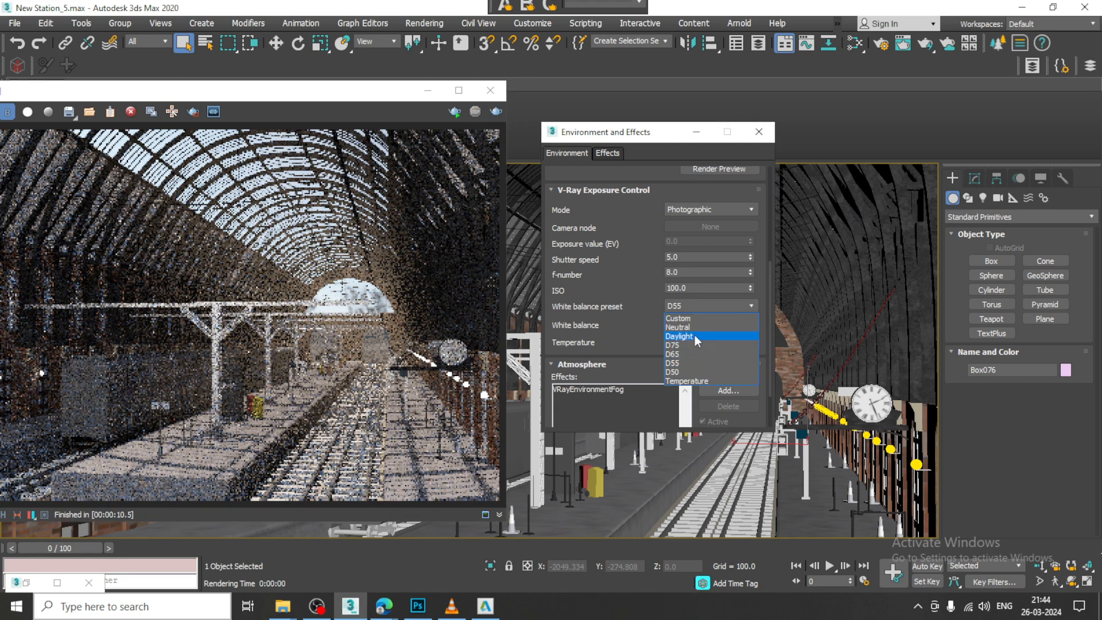
left_click(696, 338)
left_click(495, 113)
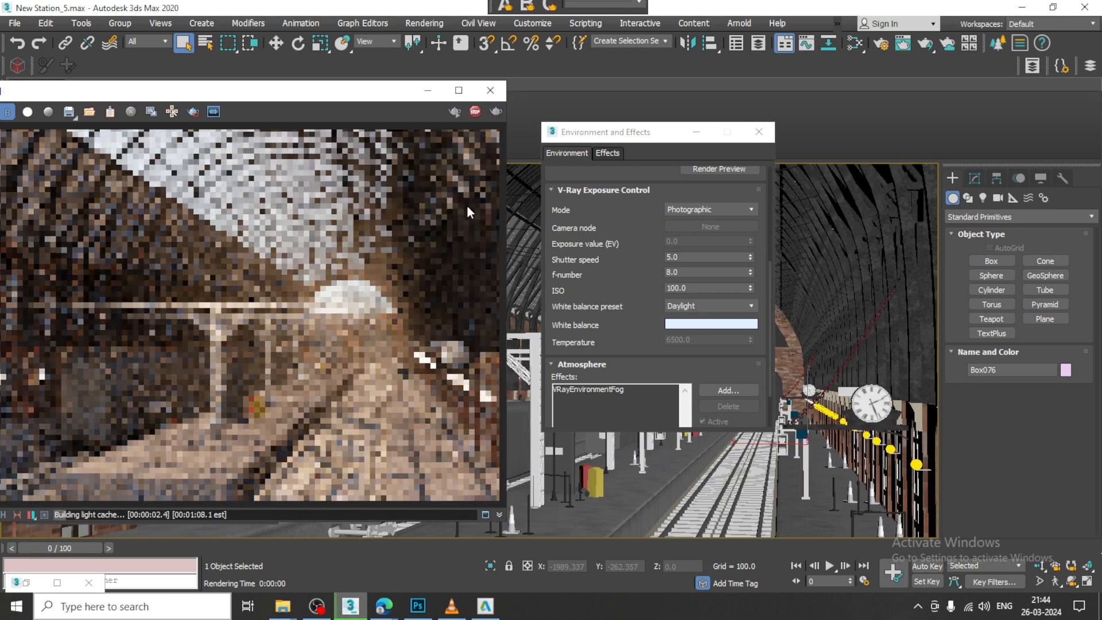
left_click_drag(332, 100, 249, 90)
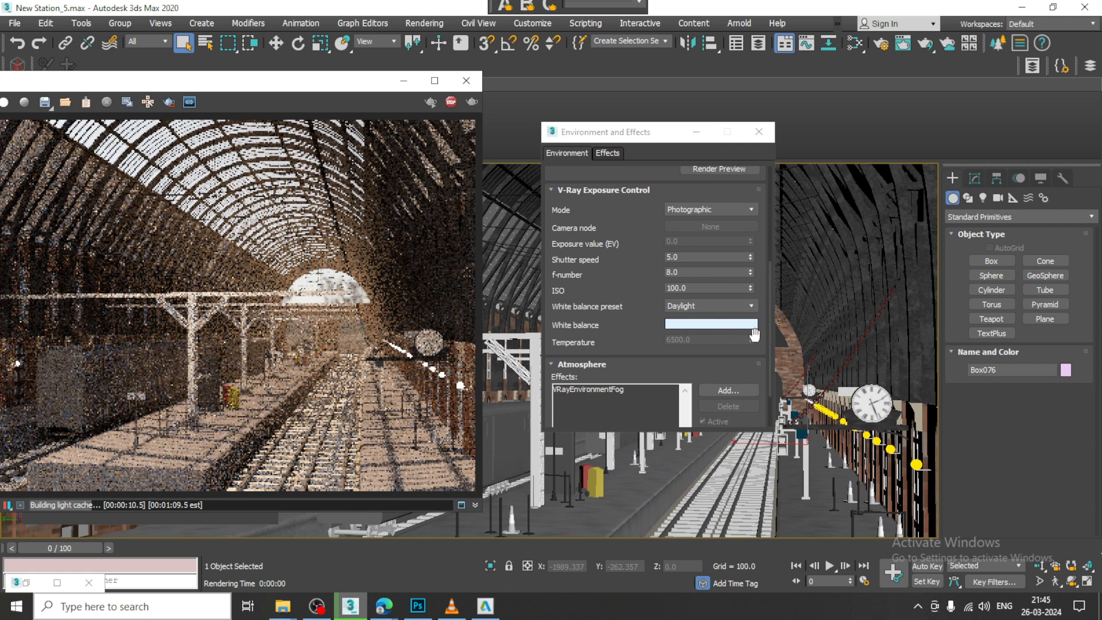
- Set the white balance preset to D75 and render the camera view
left_click(700, 309)
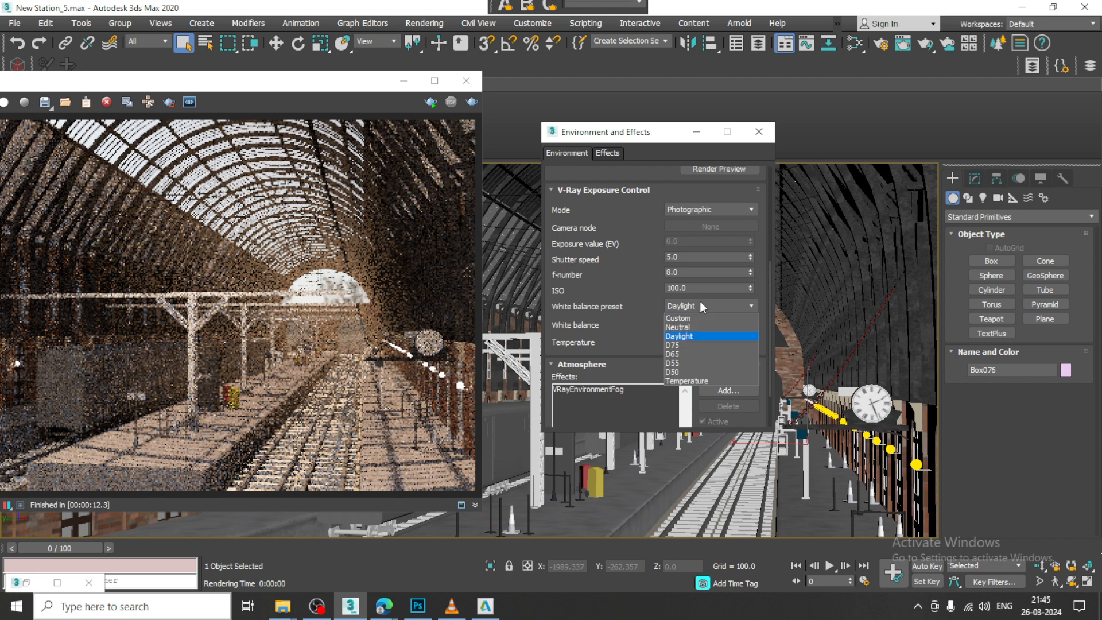
left_click(703, 345)
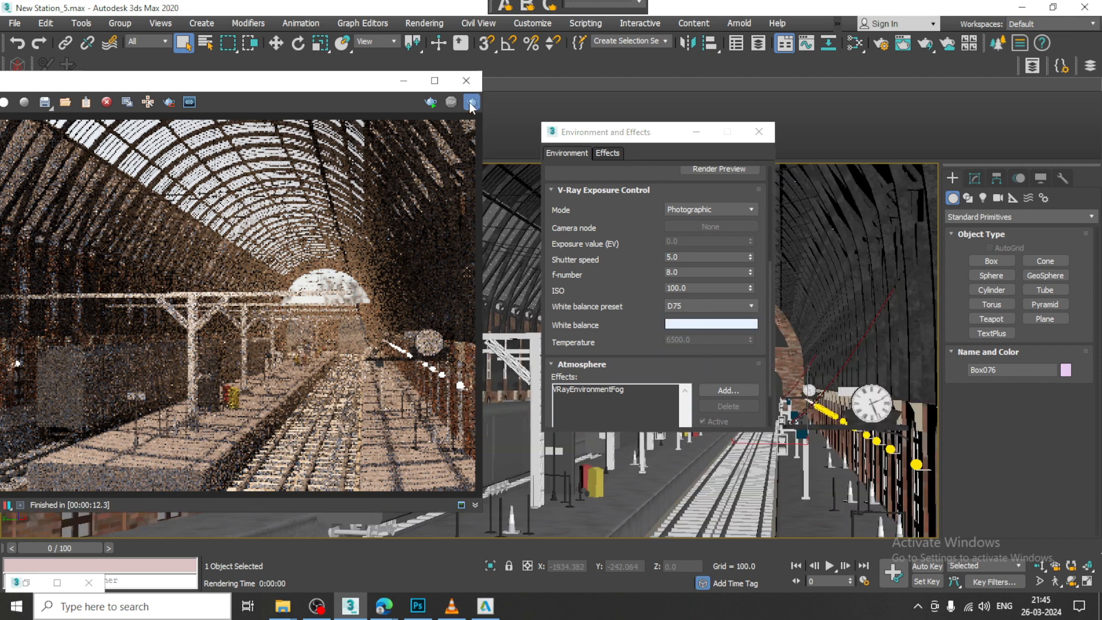
left_click(472, 102)
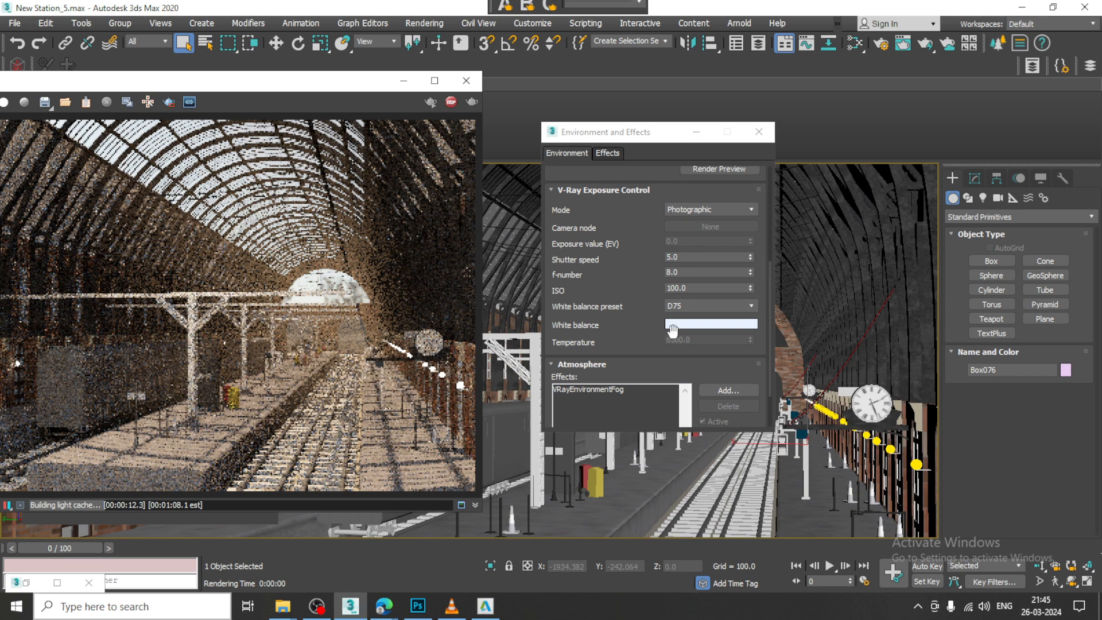
- Set the white balance preset to D65 and render the camera view
left_click(699, 309)
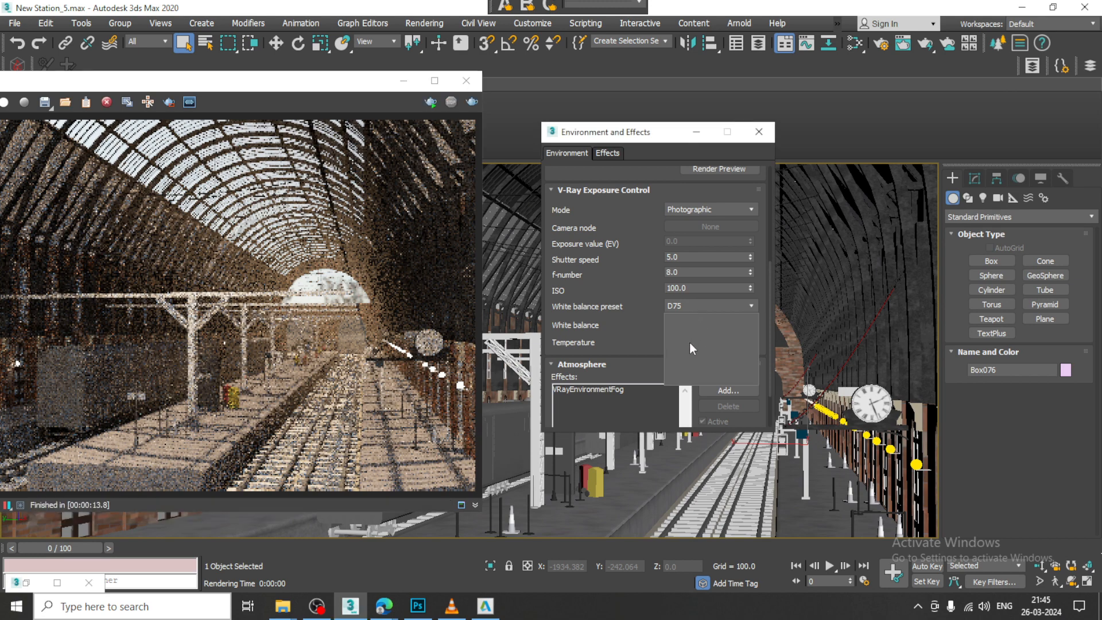
left_click(692, 352)
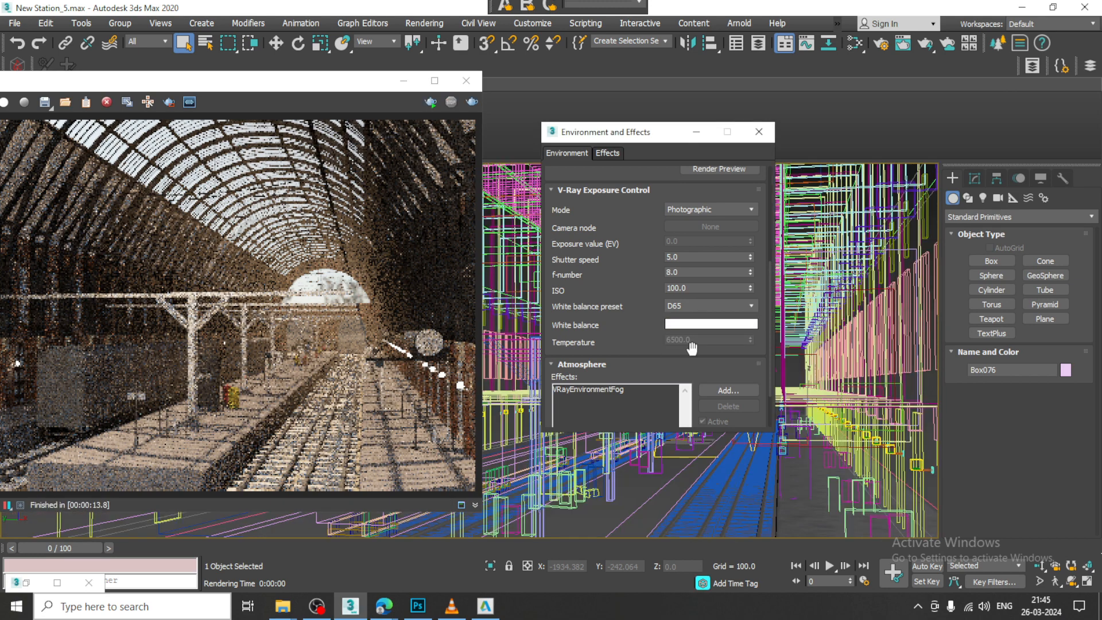
left_click(471, 103)
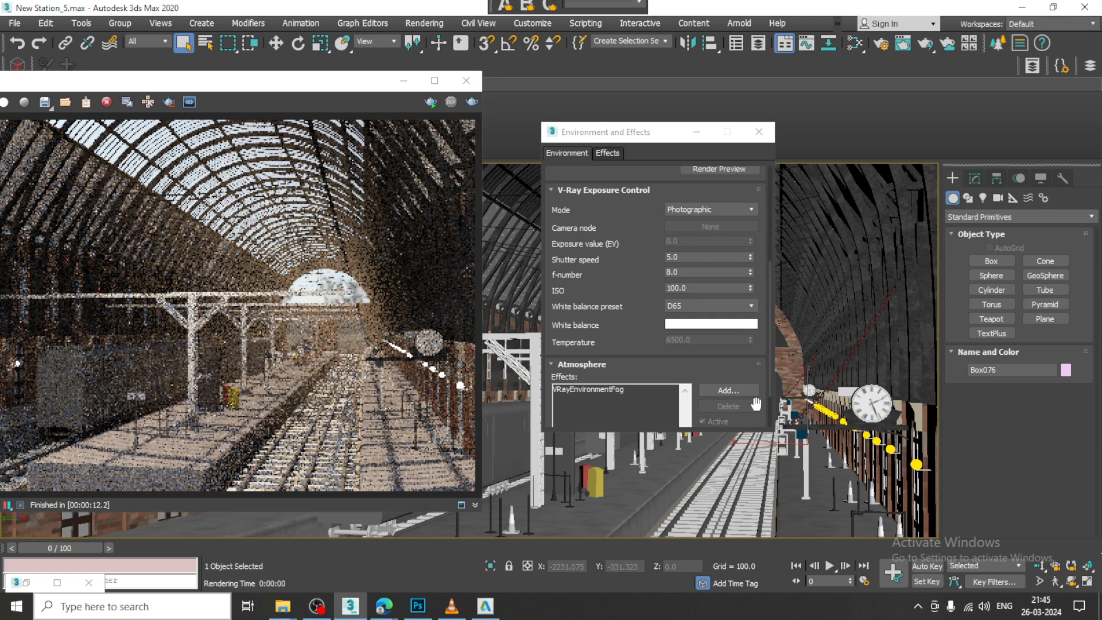
- Set the white balance preset to D55, render the camera view and bring the whole frame buffer into view
left_click(693, 306)
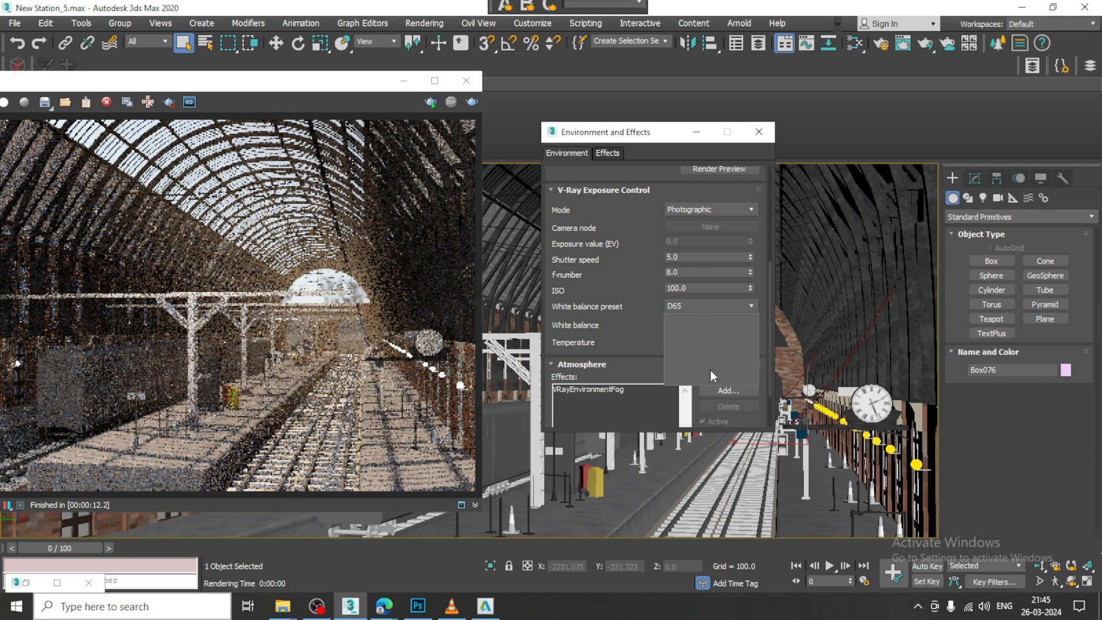
left_click(689, 363)
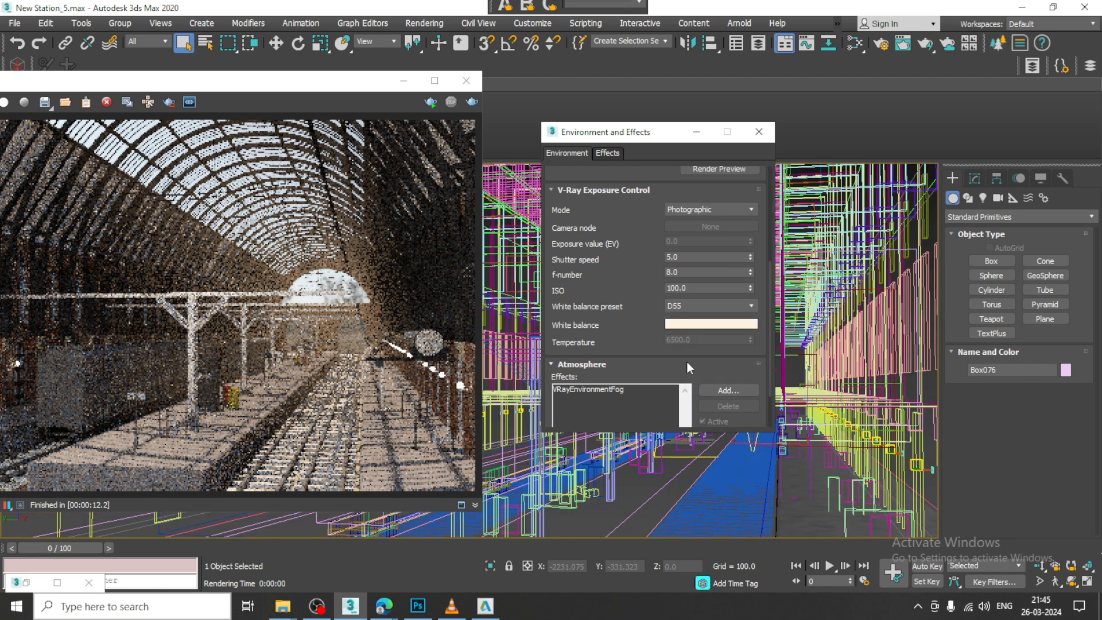
left_click(472, 102)
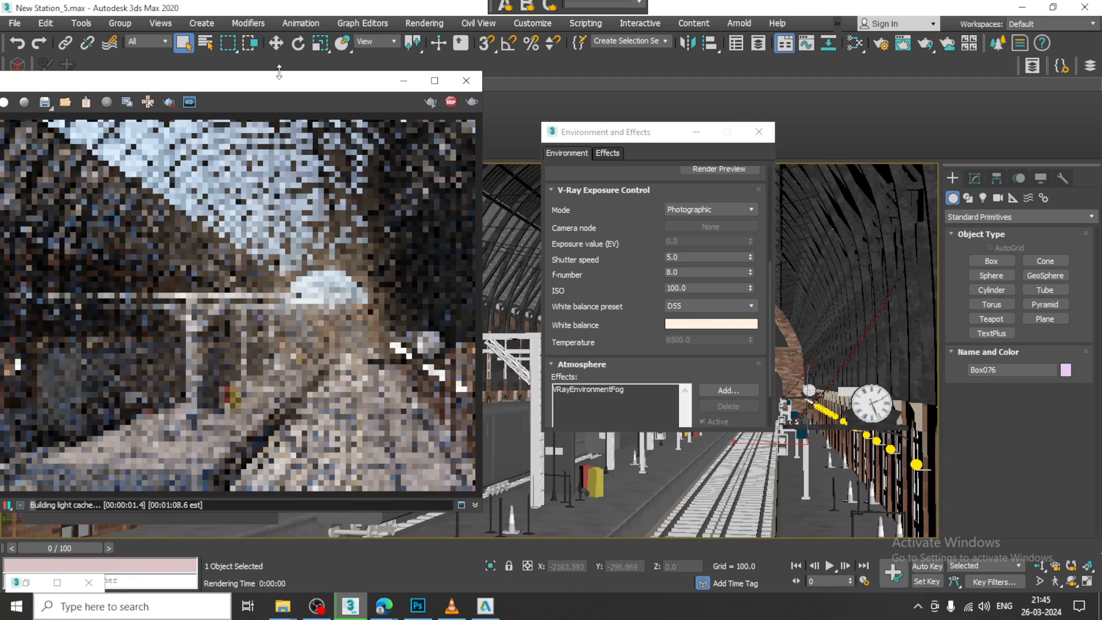
left_click_drag(262, 88, 472, 67)
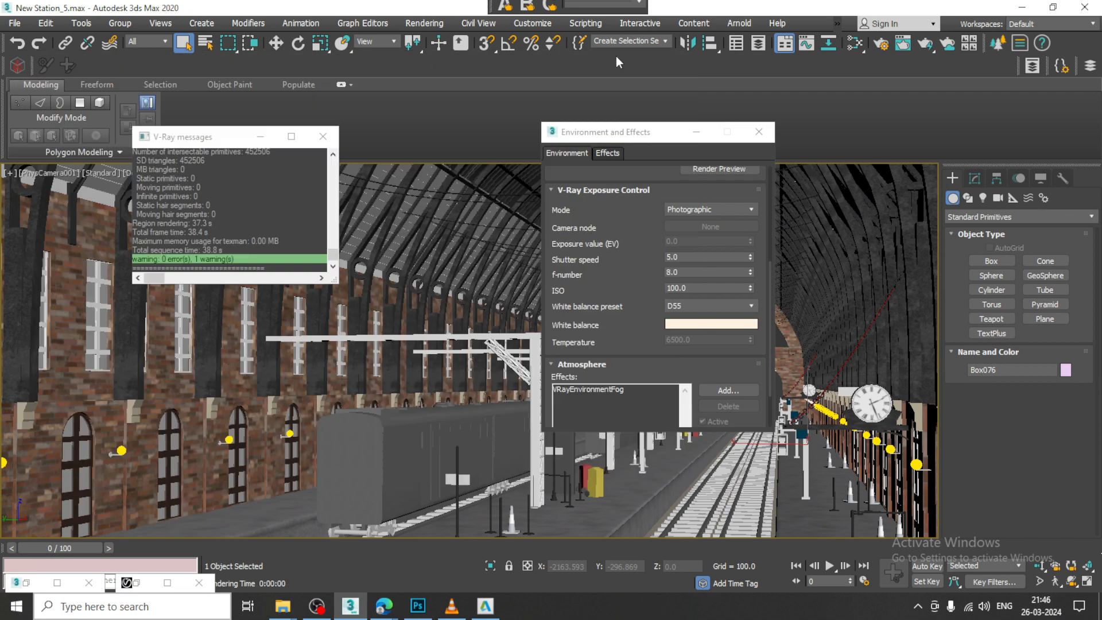
- Save the station scene file under its existing name
left_click(614, 61)
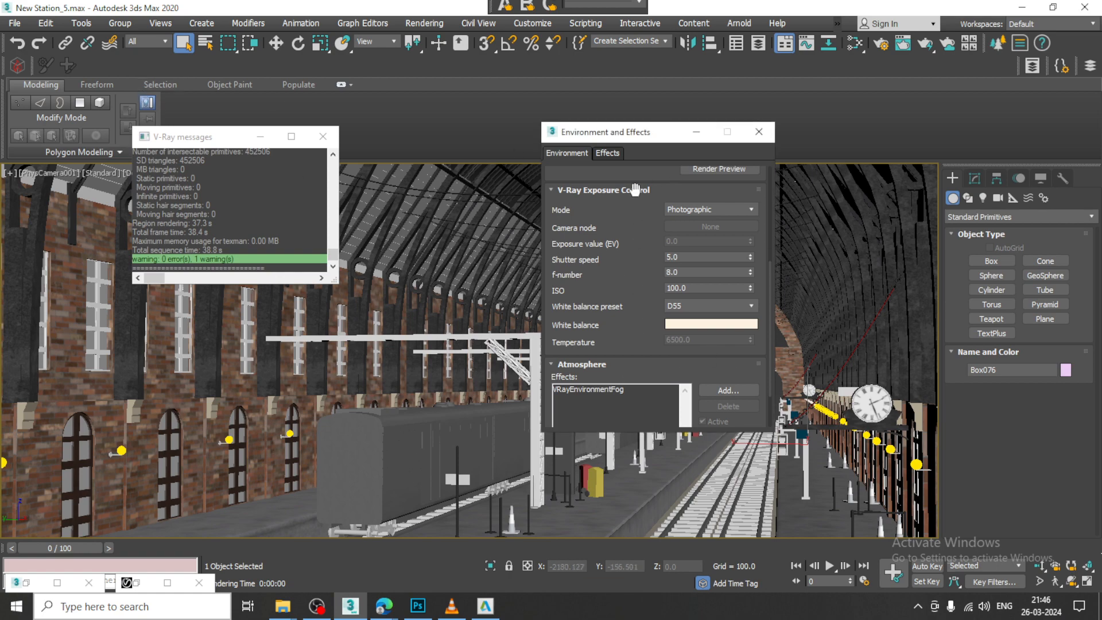
left_click(15, 23)
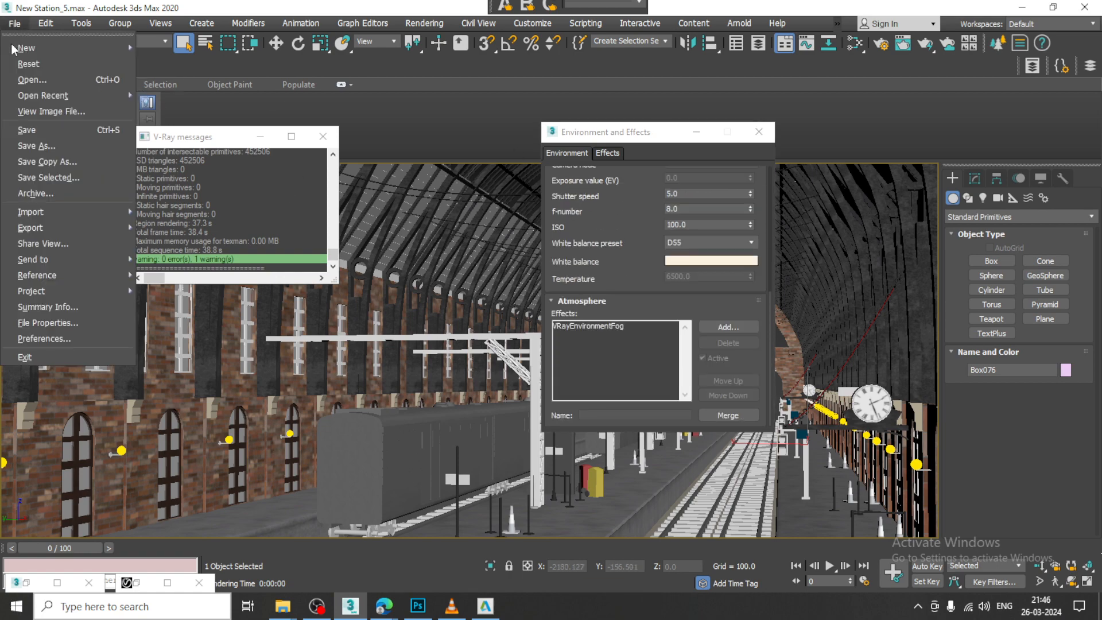
left_click(60, 132)
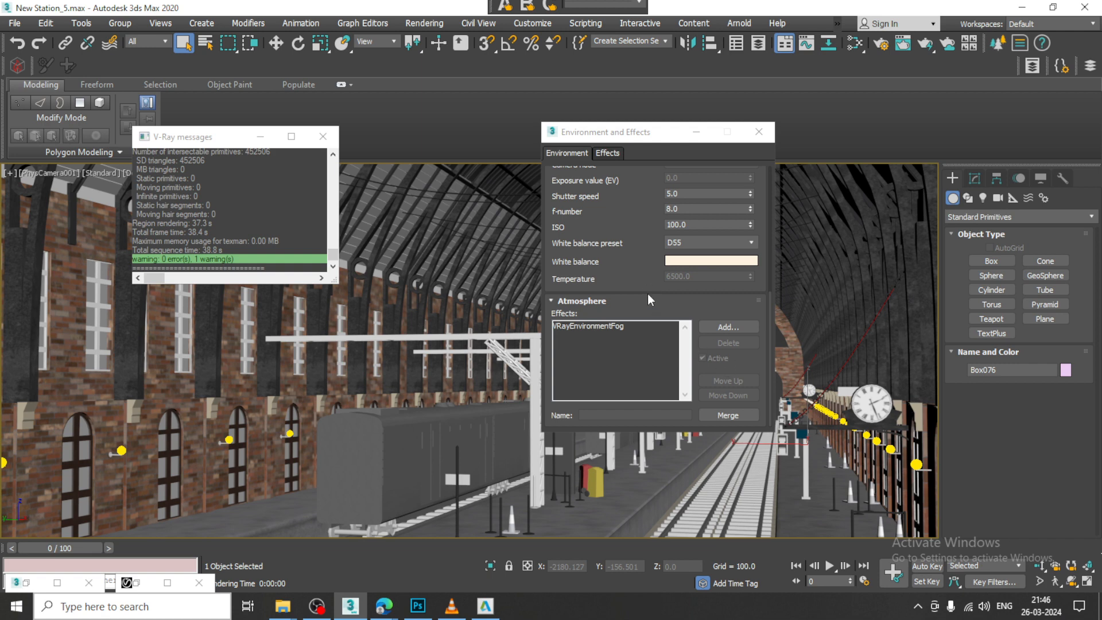
- Select the VRayEnvironmentFog atmosphere effect and bring up its general parameters
scroll(621, 348, "up", 3)
scroll(622, 348, "down", 5)
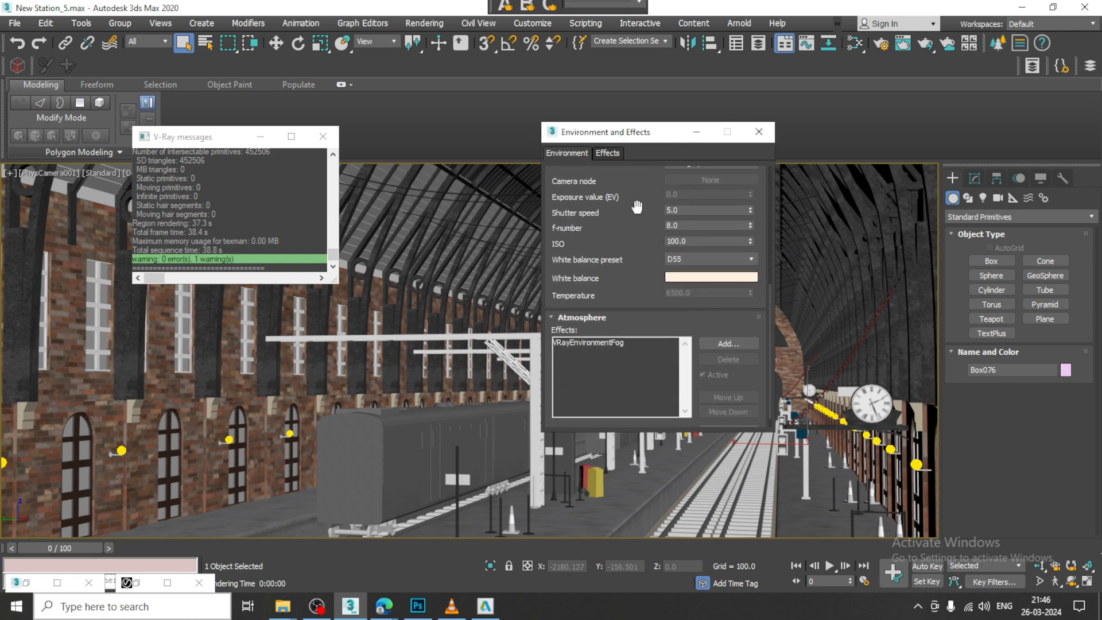
left_click(621, 343)
scroll(622, 311, "down", 5)
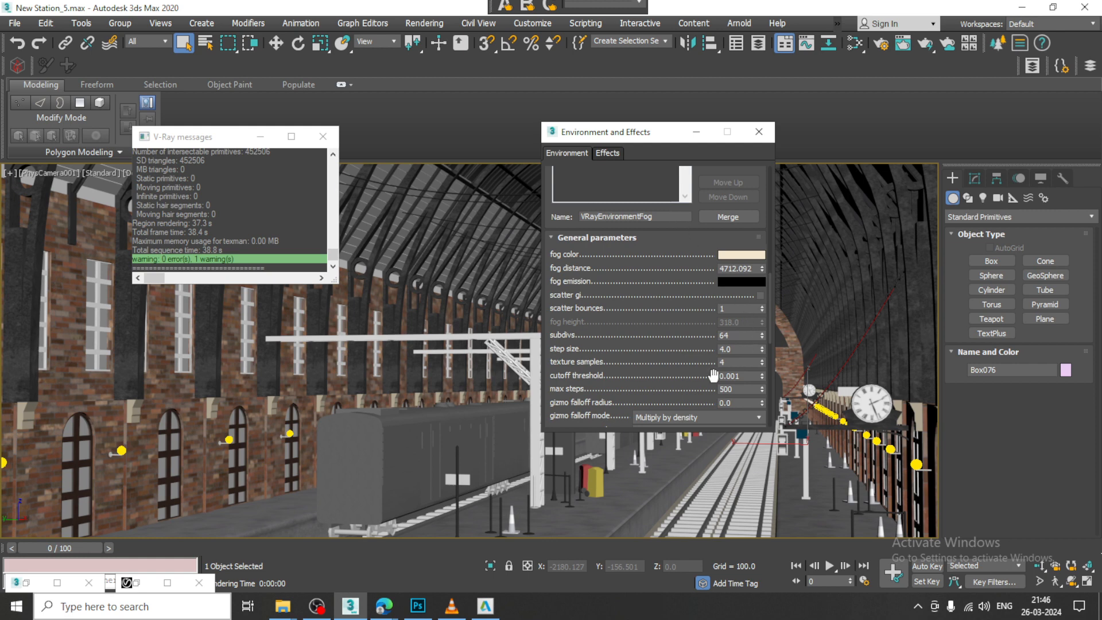
- Review the fog's general parameters, maps, ray filter and node settings, and put the environment settings away
scroll(667, 333, "down", 2)
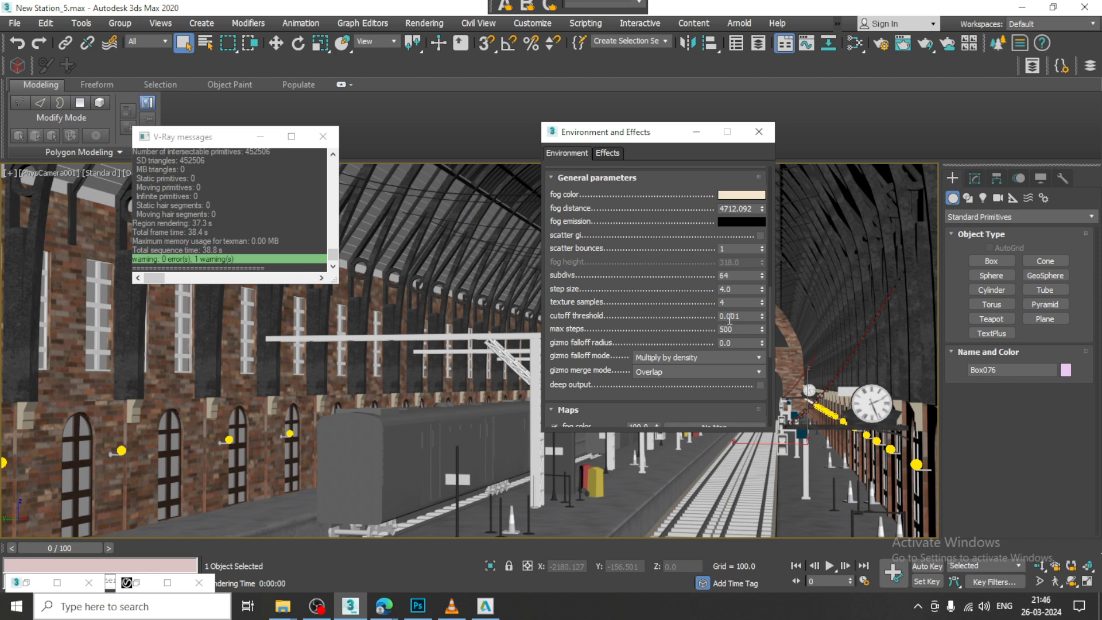
left_click(735, 278)
key("Tab")
key("Tab")
key("Tab")
key("Tab")
left_click_drag(639, 360, 627, 109)
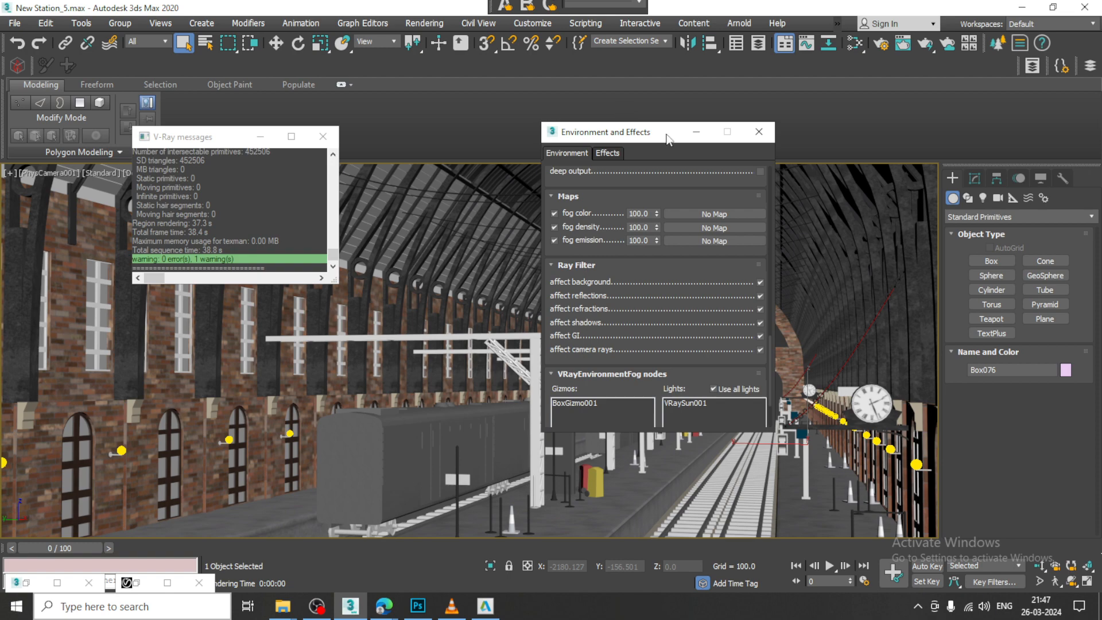
left_click(696, 132)
- Select the train carriage group and bring up the Slate Material Editor with its material nodes clear of the carriage
left_click(392, 469)
key("F3")
key("m")
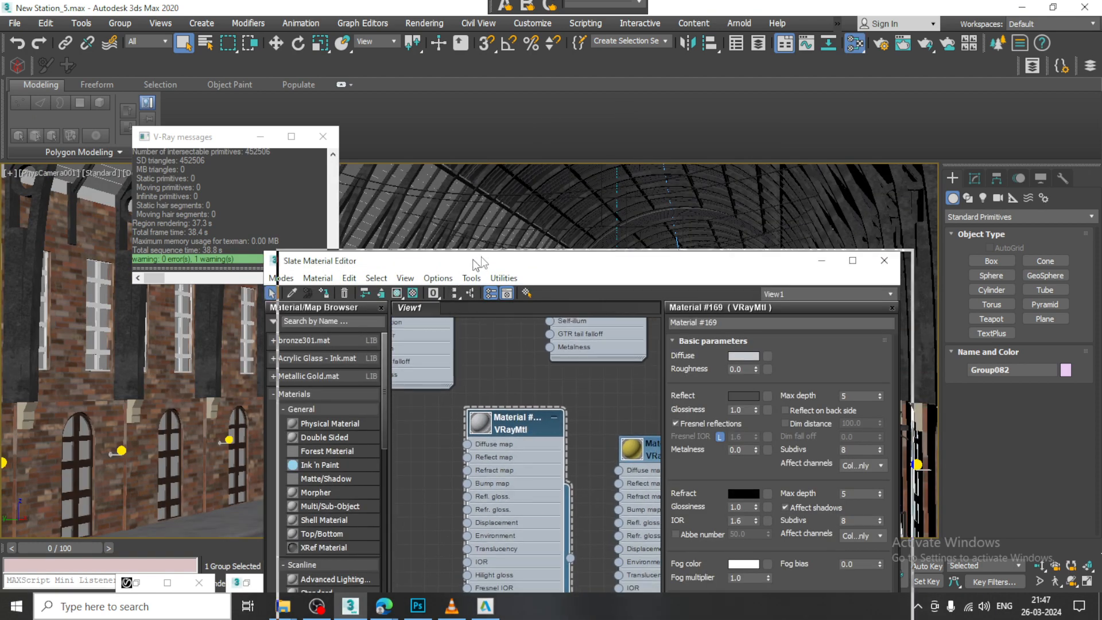
left_click_drag(480, 258, 676, 169)
scroll(689, 407, "down", 3)
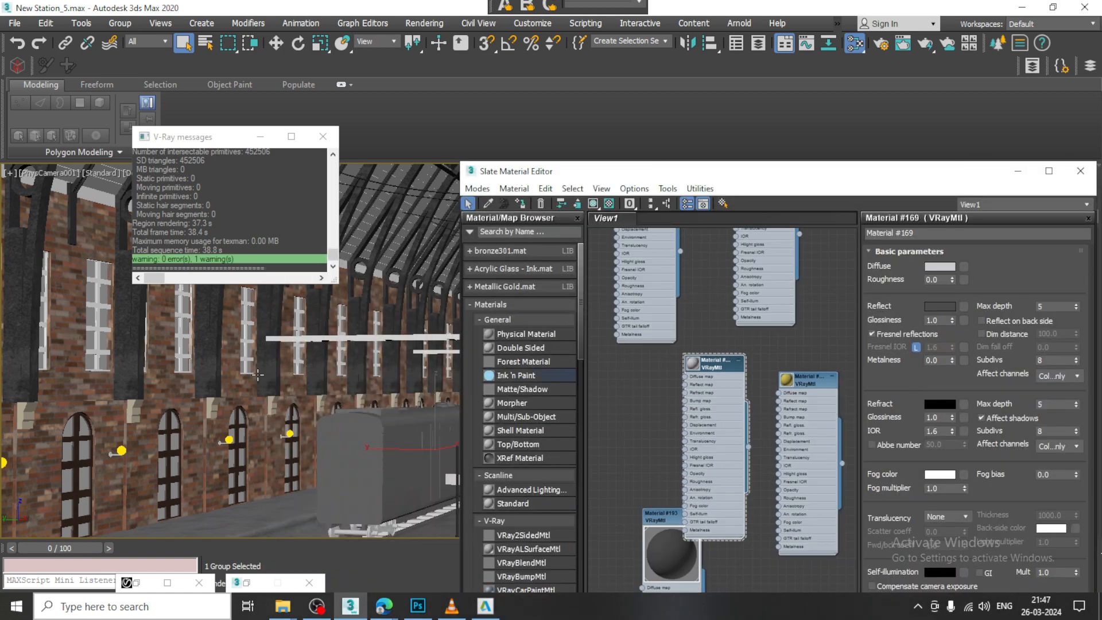
middle_click_drag(801, 344, 801, 514)
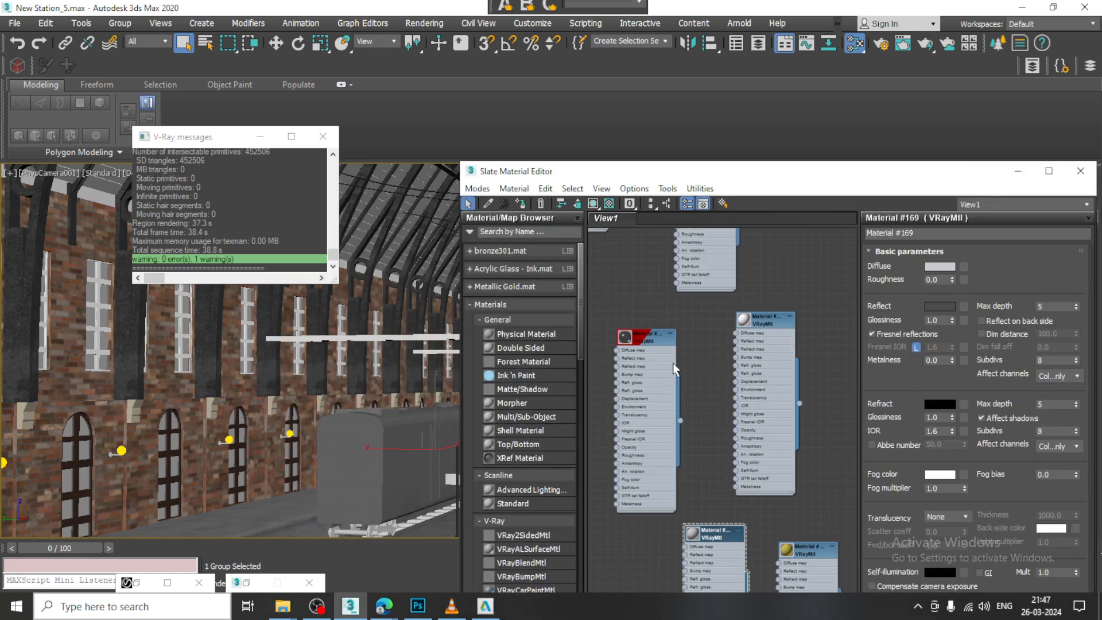
- Try a bright red diffuse colour on Material #156
double_click(649, 337)
double_click(625, 344)
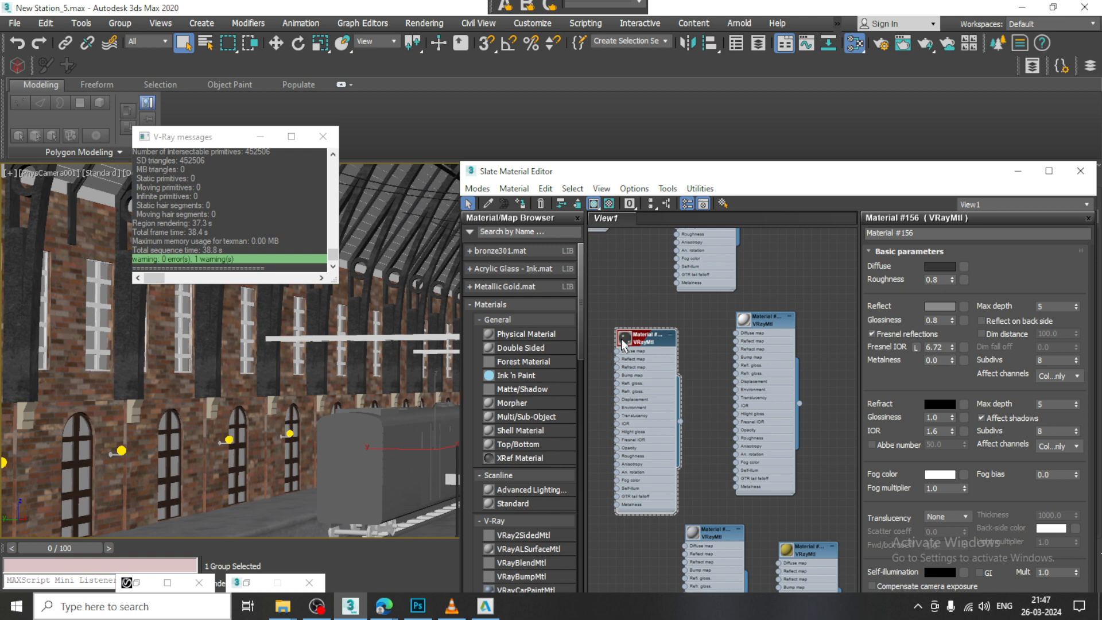
left_click(938, 267)
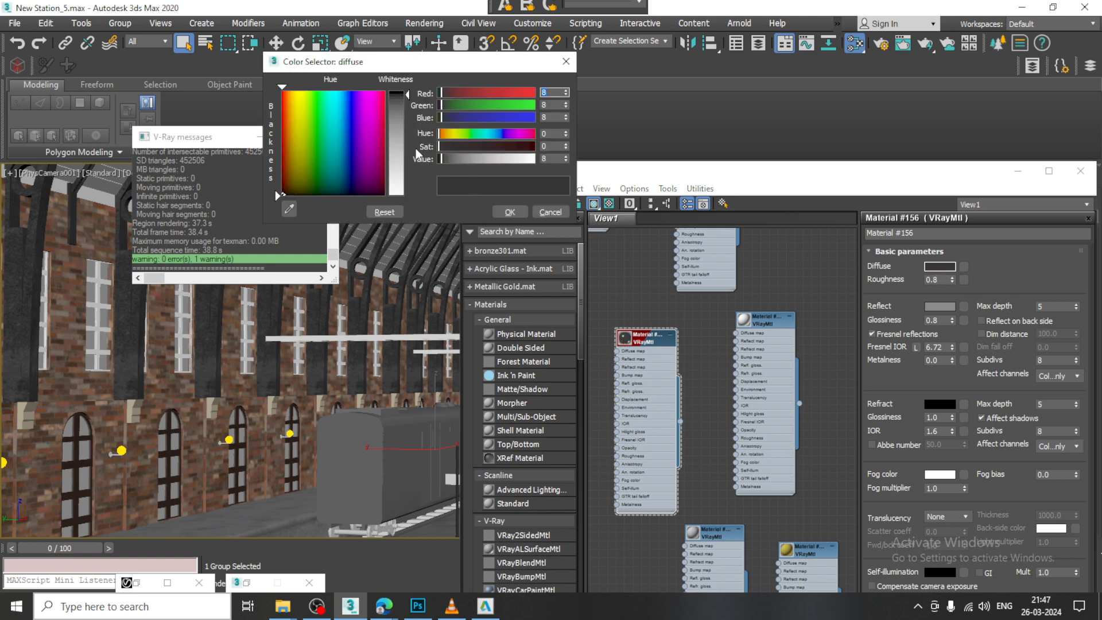
left_click(383, 97)
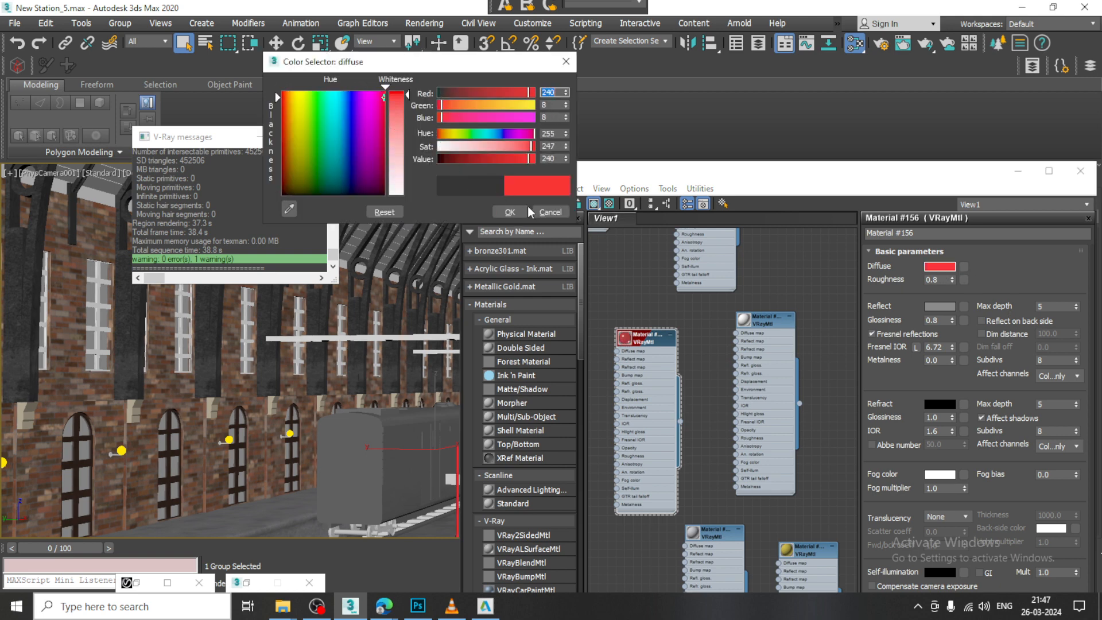
left_click(548, 211)
- Look through the neighbouring material nodes for the carriage's material and inspect the parameters and enlarged preview of Material #88
middle_click_drag(722, 274, 734, 450)
middle_click_drag(715, 297, 751, 458)
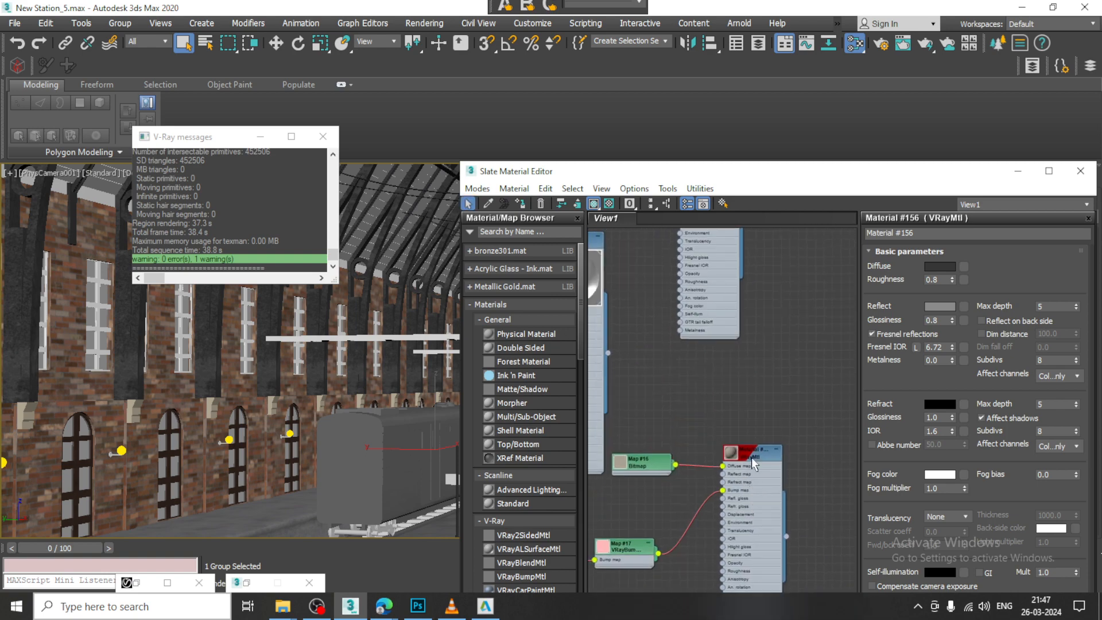
middle_click_drag(725, 324, 766, 466)
middle_click_drag(686, 405, 738, 512)
middle_click_drag(755, 355, 686, 491)
middle_click_drag(754, 334, 816, 455)
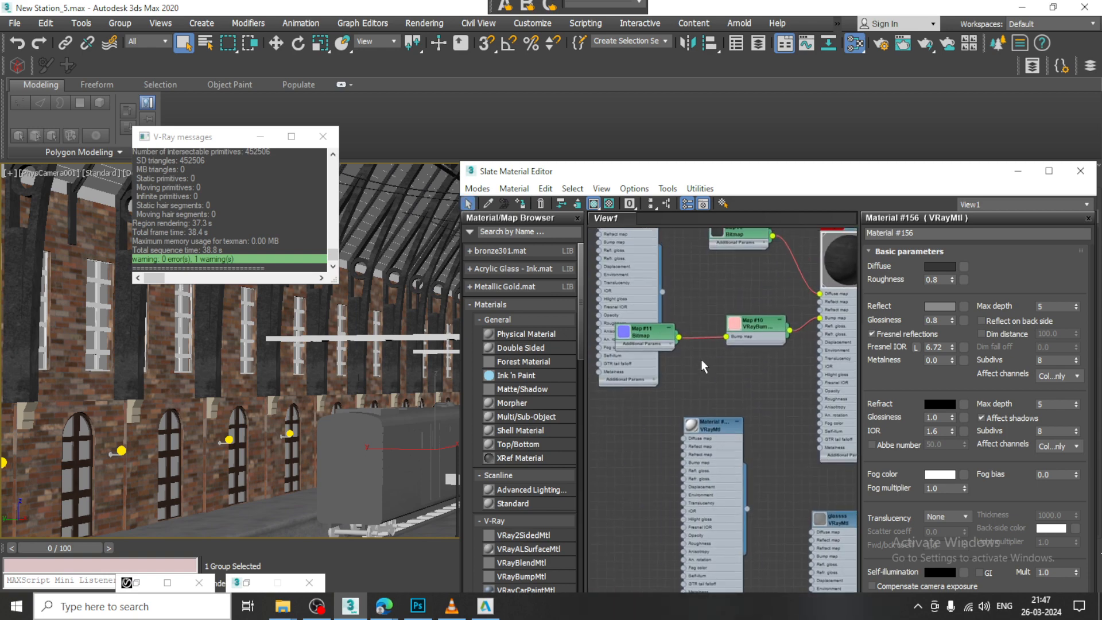
middle_click_drag(701, 357, 672, 445)
middle_click_drag(687, 330, 760, 489)
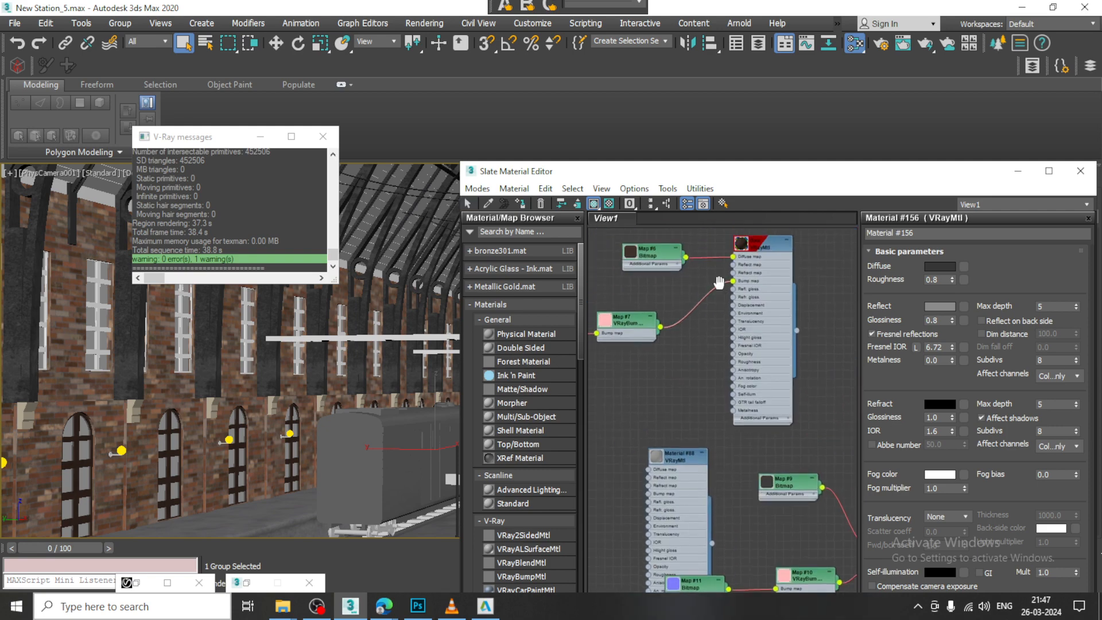
middle_click_drag(697, 430, 703, 458)
double_click(674, 486)
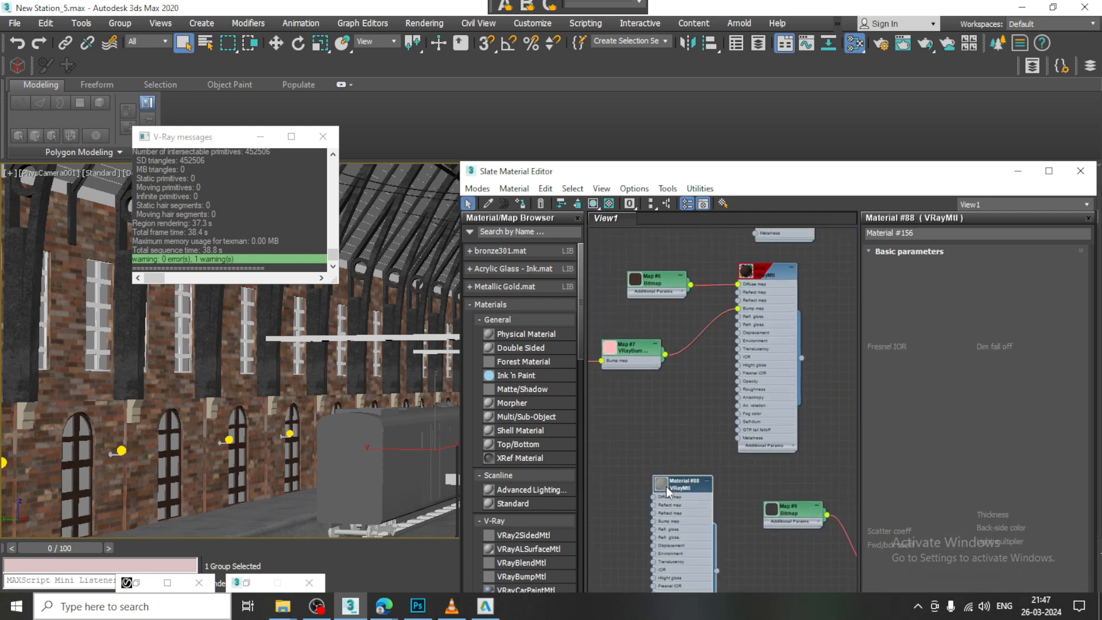
double_click(660, 484)
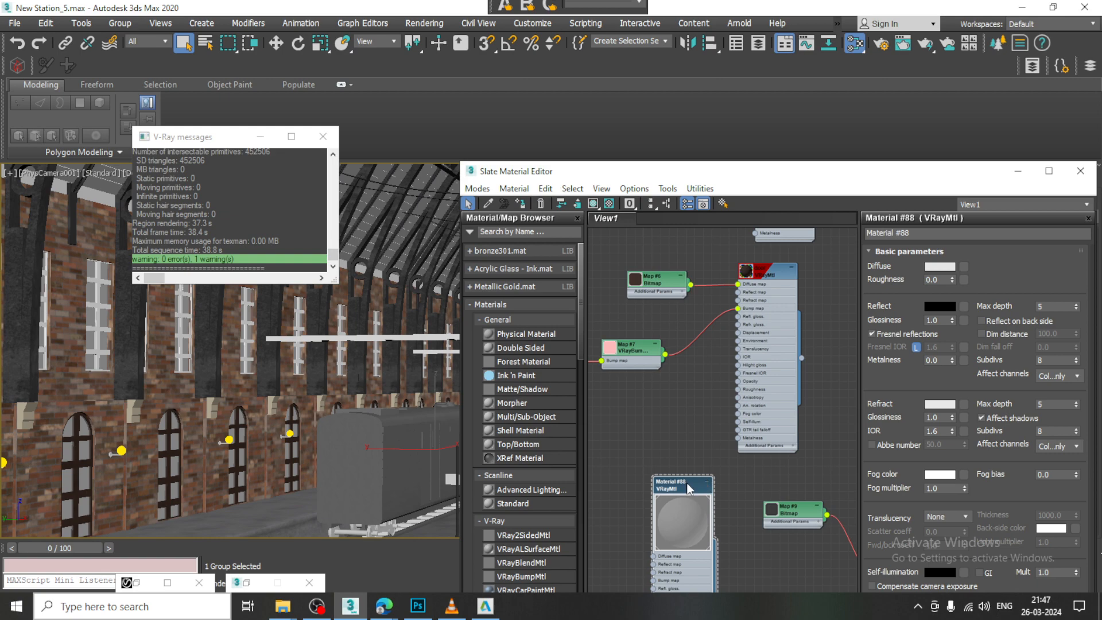
- Examine the remaining material nodes across the whole graph to locate the carriage's material
middle_click_drag(755, 426, 750, 492)
middle_click_drag(734, 258, 694, 516)
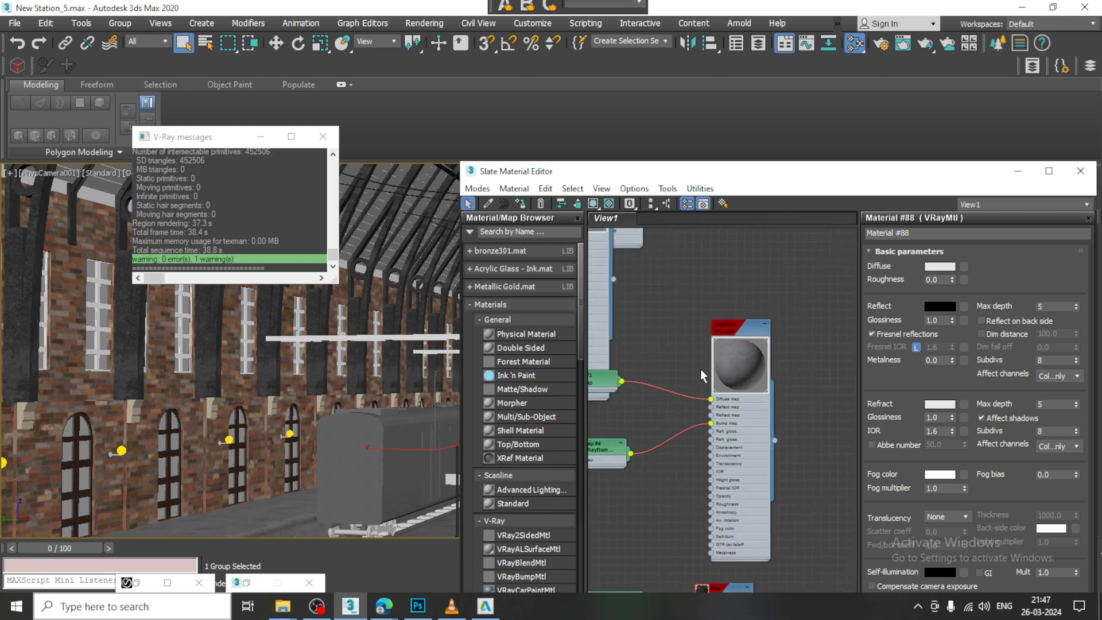
middle_click_drag(701, 374, 810, 529)
middle_click_drag(719, 353, 720, 474)
middle_click_drag(728, 431, 698, 507)
middle_click_drag(703, 367, 772, 460)
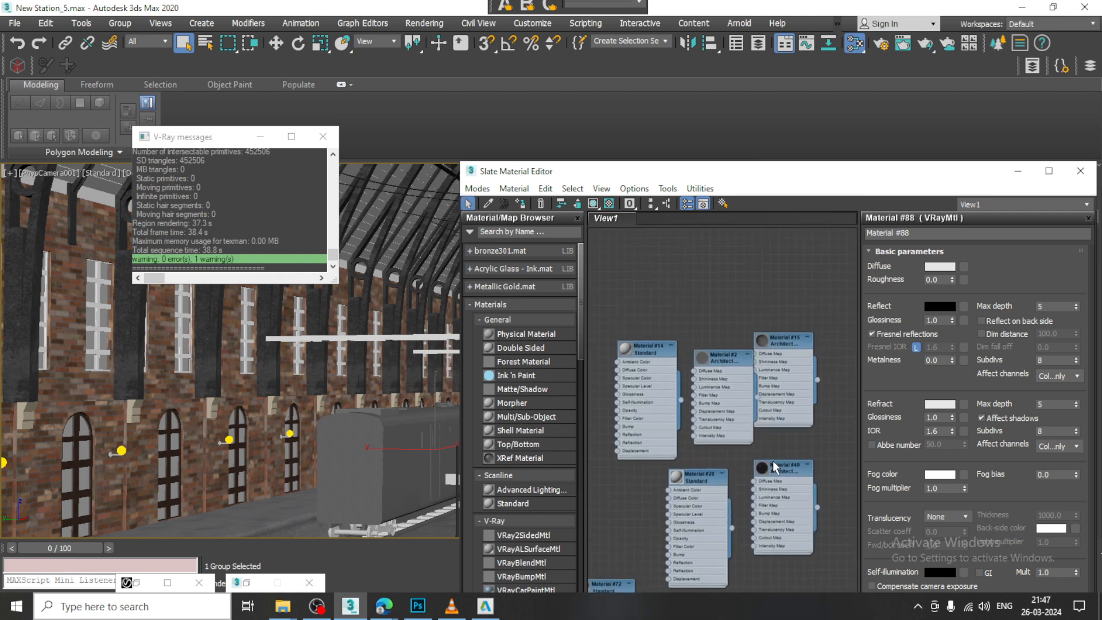
scroll(759, 459, "down", 6)
scroll(747, 390, "up", 6)
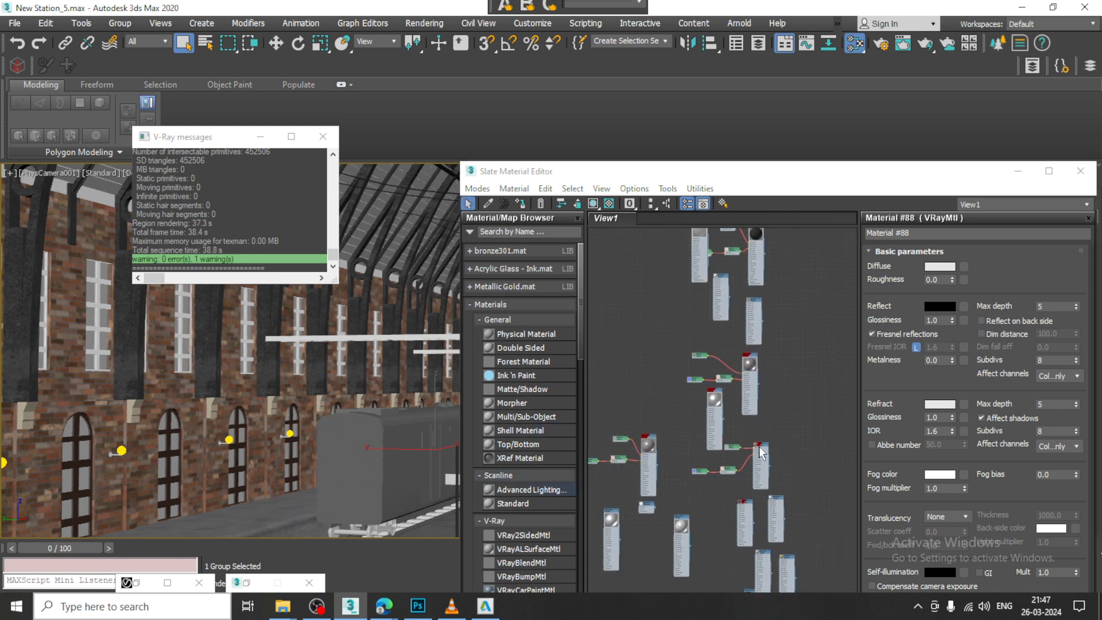
middle_click_drag(803, 451, 808, 265)
scroll(767, 465, "up", 2)
middle_click_drag(775, 497, 665, 365)
scroll(711, 513, "up", 8)
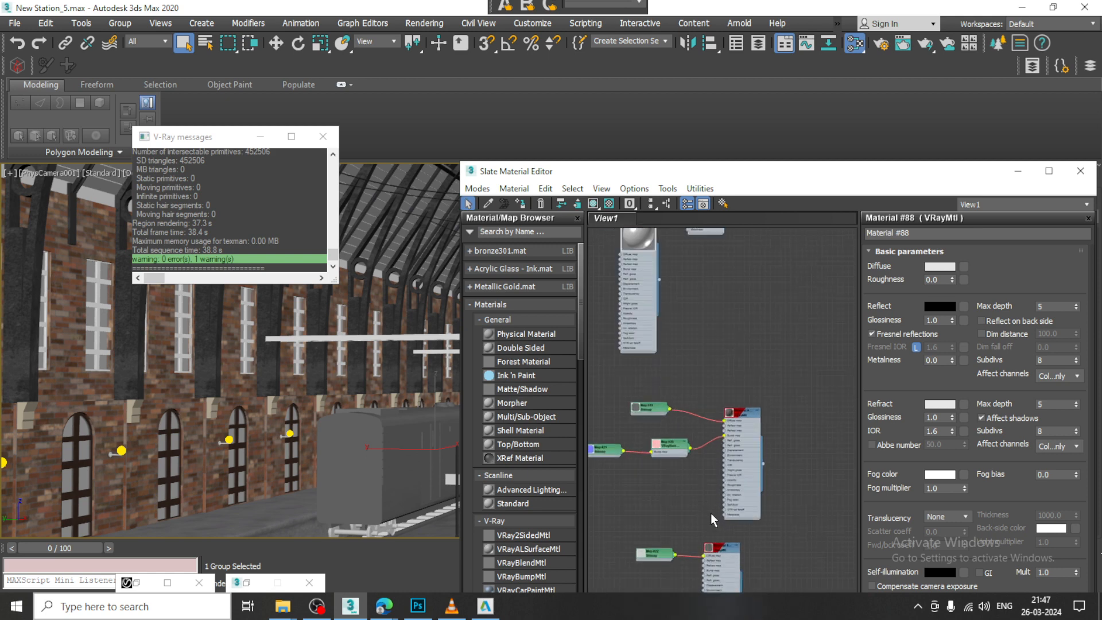
- Darken the reflection colour of Material #196 to a near-black grey and put the material editor away
double_click(701, 322)
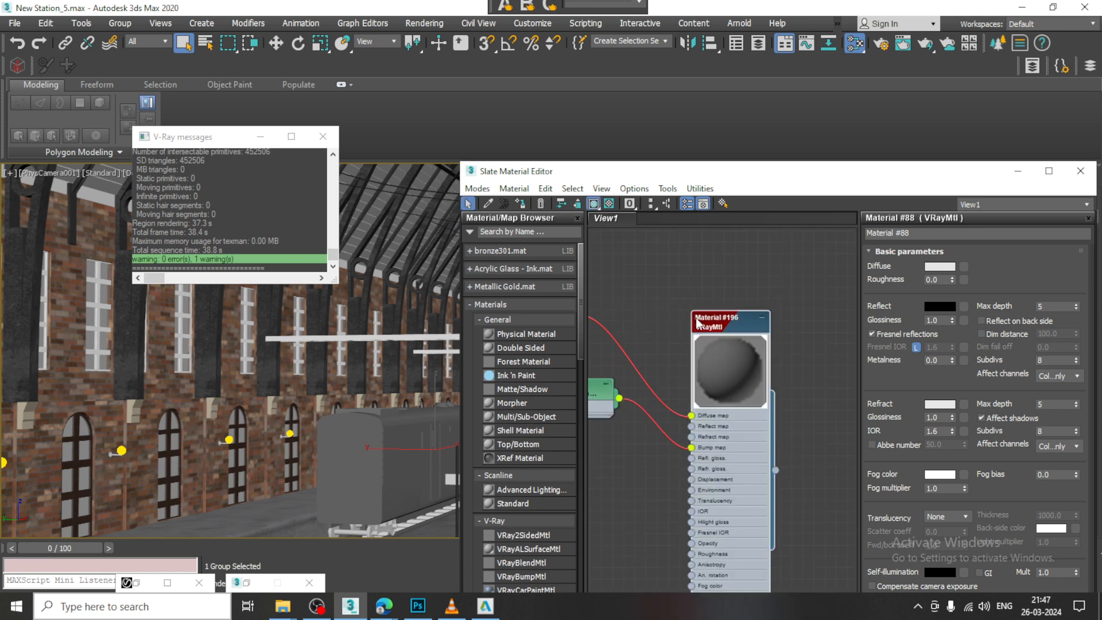
double_click(736, 322)
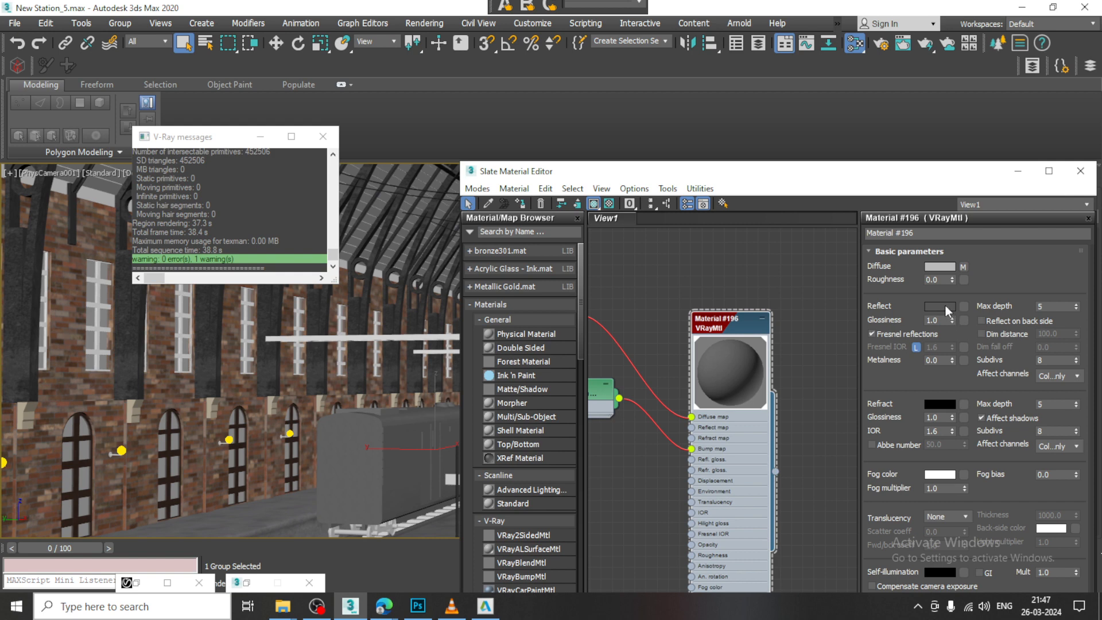
left_click(945, 304)
left_click_drag(409, 97, 415, 195)
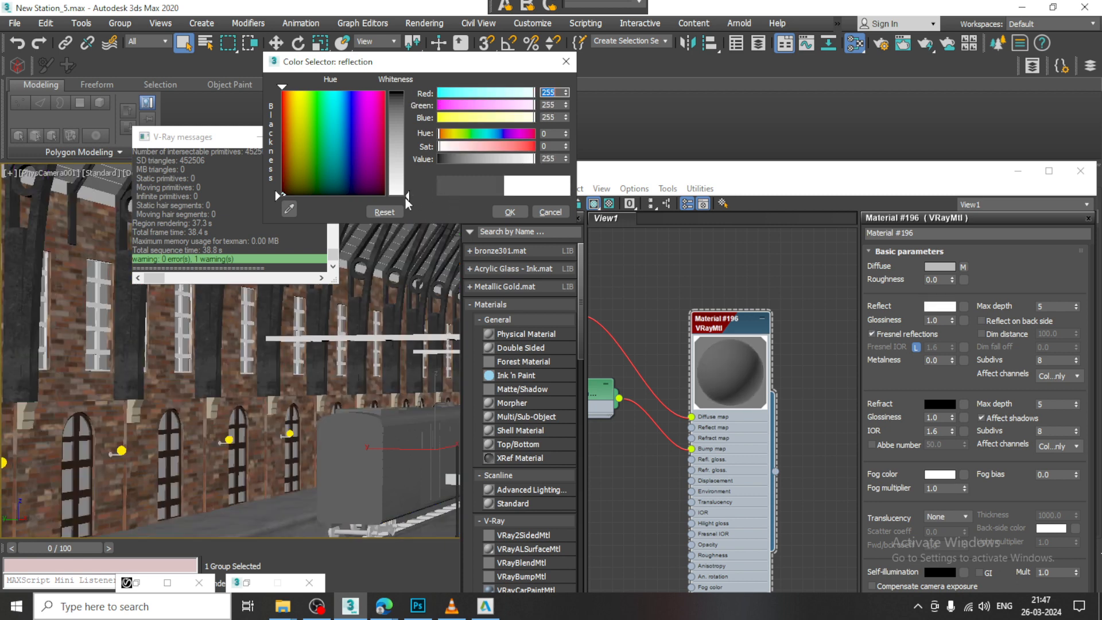
left_click_drag(405, 198, 405, 90)
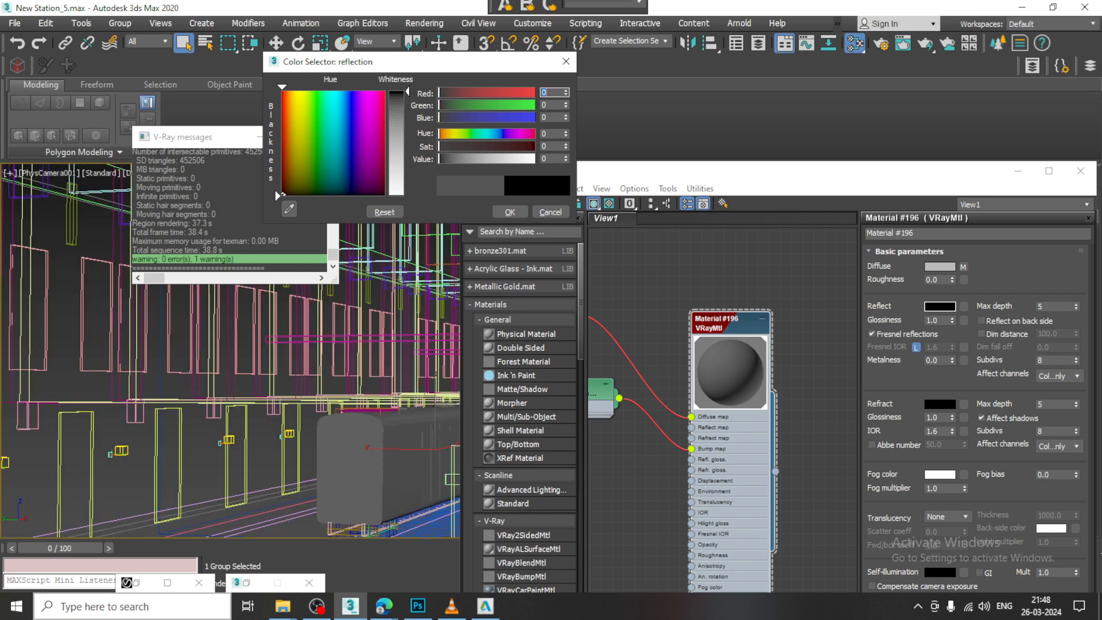
left_click(510, 212)
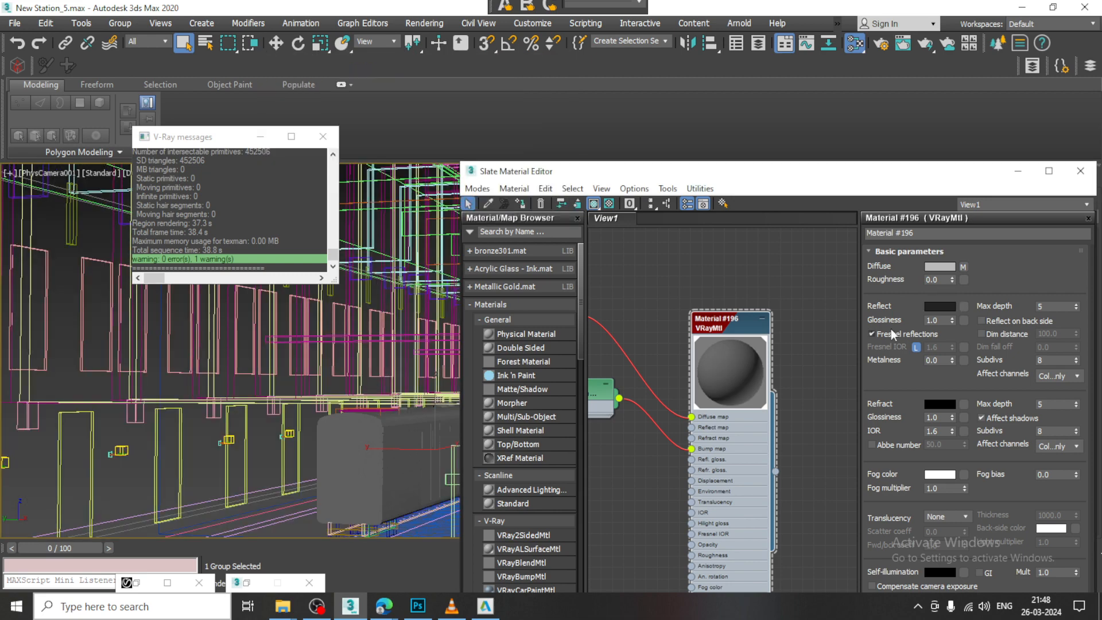
left_click(1018, 171)
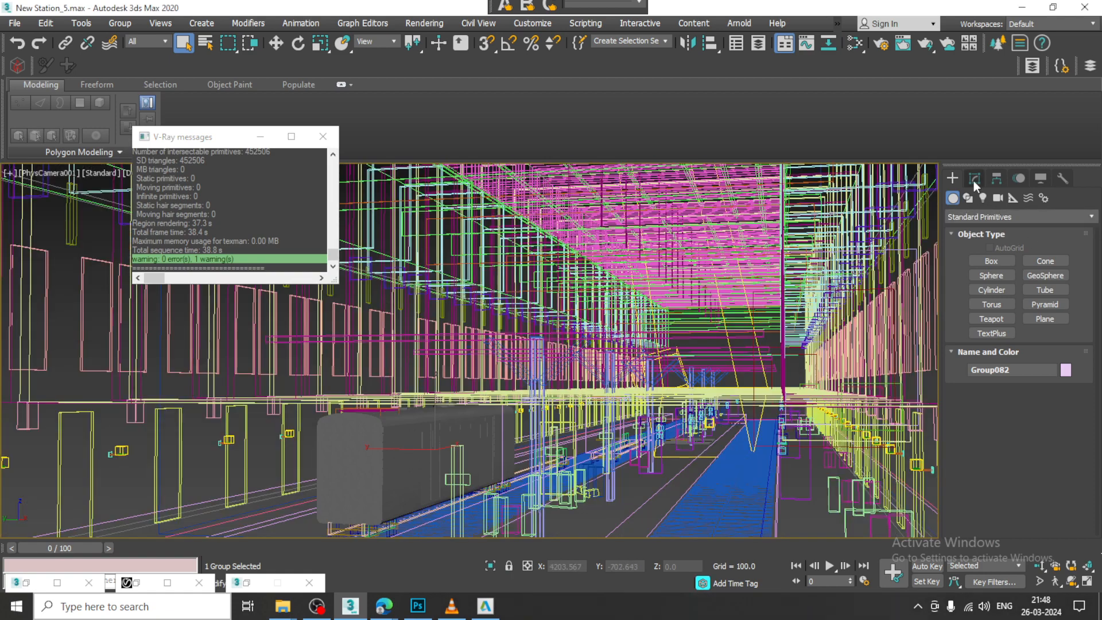
- Resize the carriage's box UVW mapping to length 11.469, width 92.517 and height 30.26, and select the wheels beneath it
left_click(974, 179)
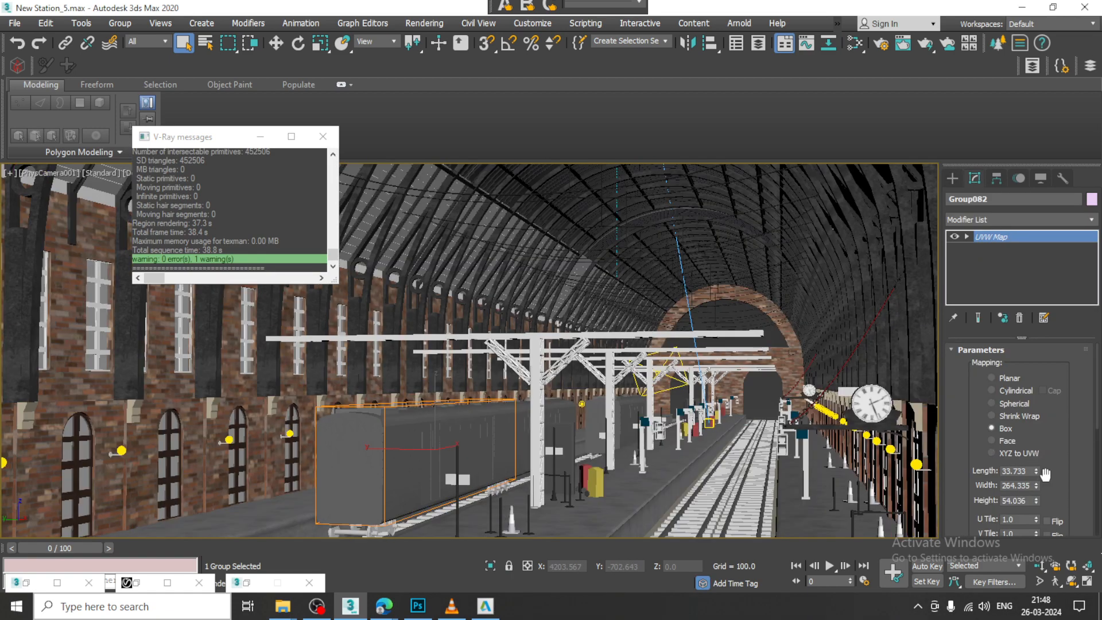
left_click_drag(1036, 472, 1045, 525)
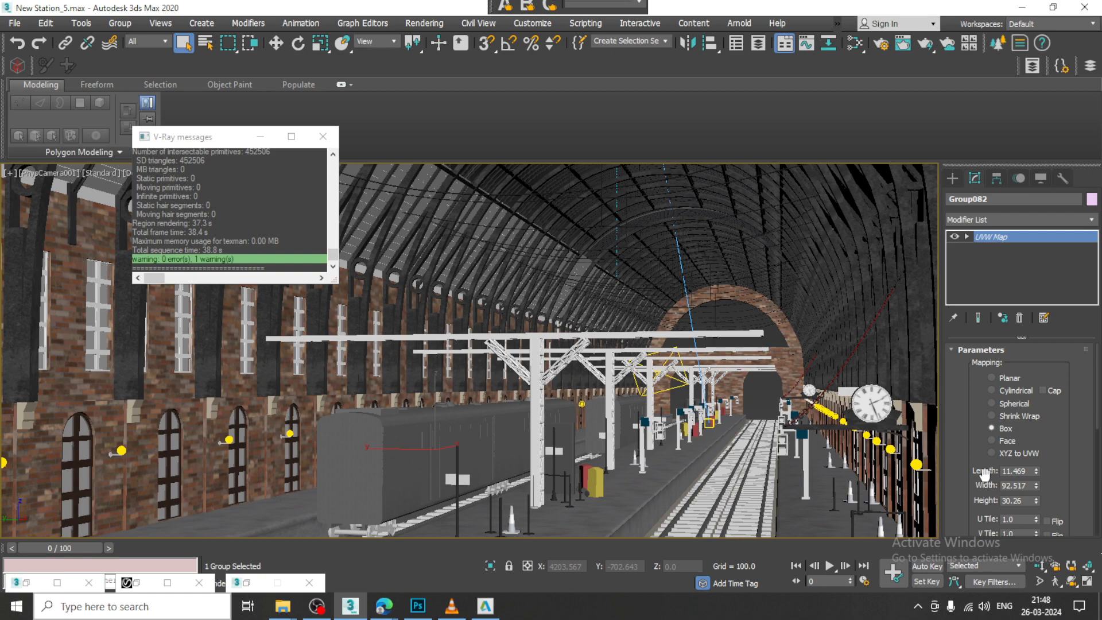
left_click(371, 531)
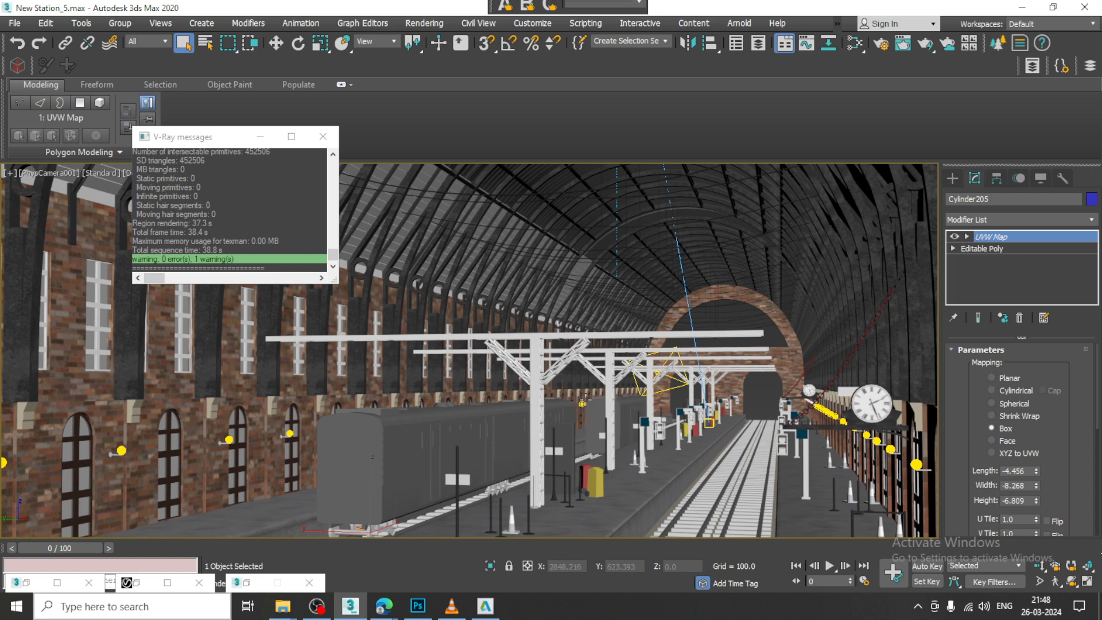
- Render the camera view and minimize the finished frame buffer
left_click(425, 23)
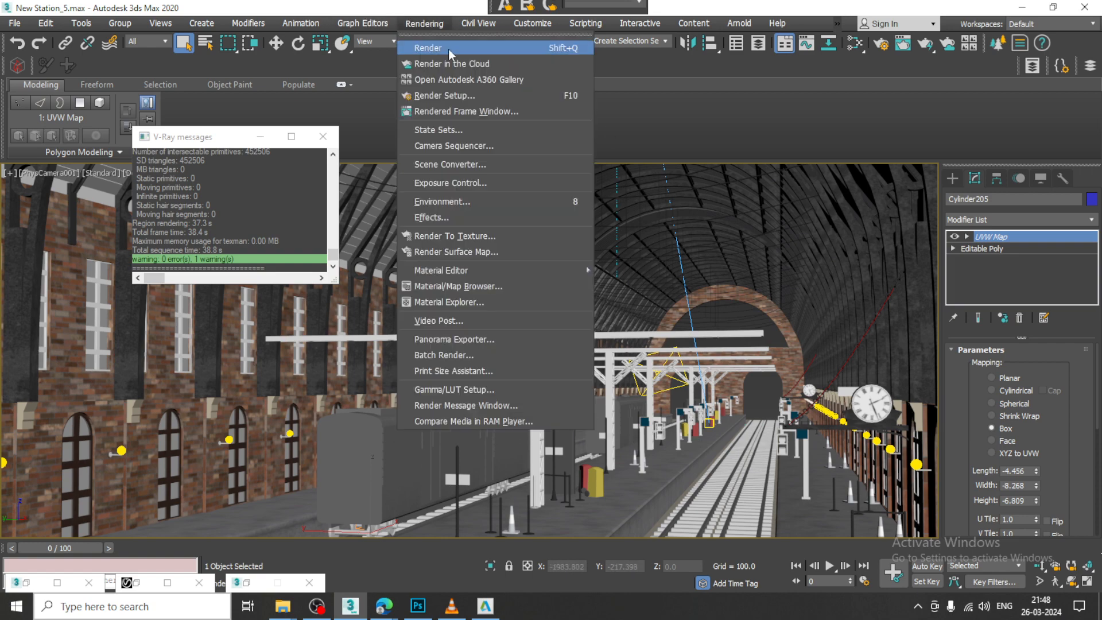
left_click(448, 50)
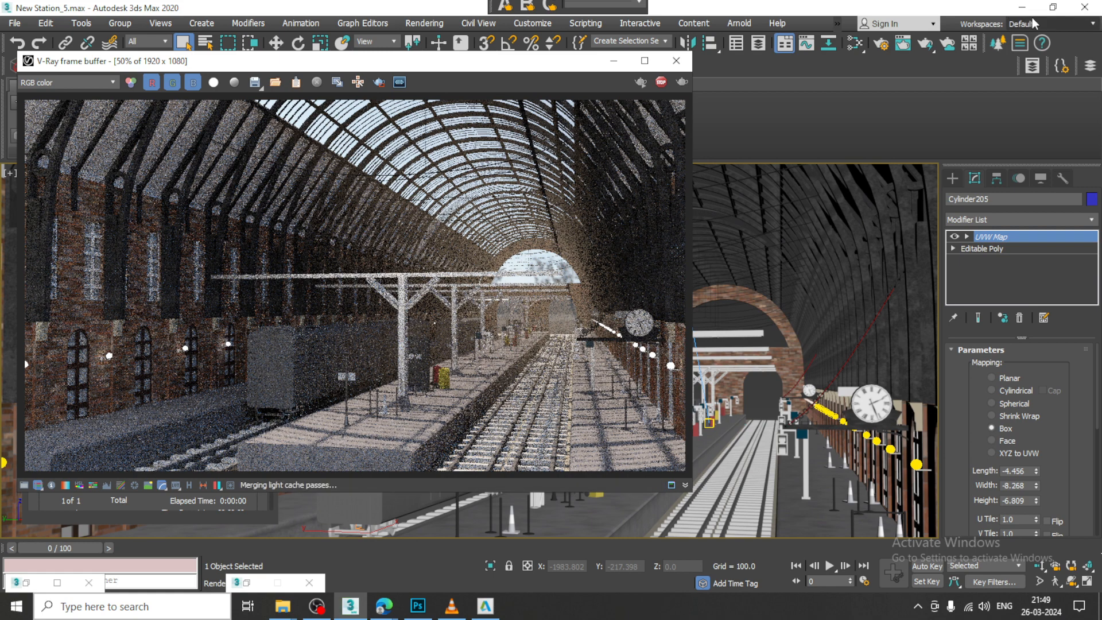
left_click(613, 61)
- Set the render output size to the Custom preset of 6000 by 3000 pixels
left_click(422, 24)
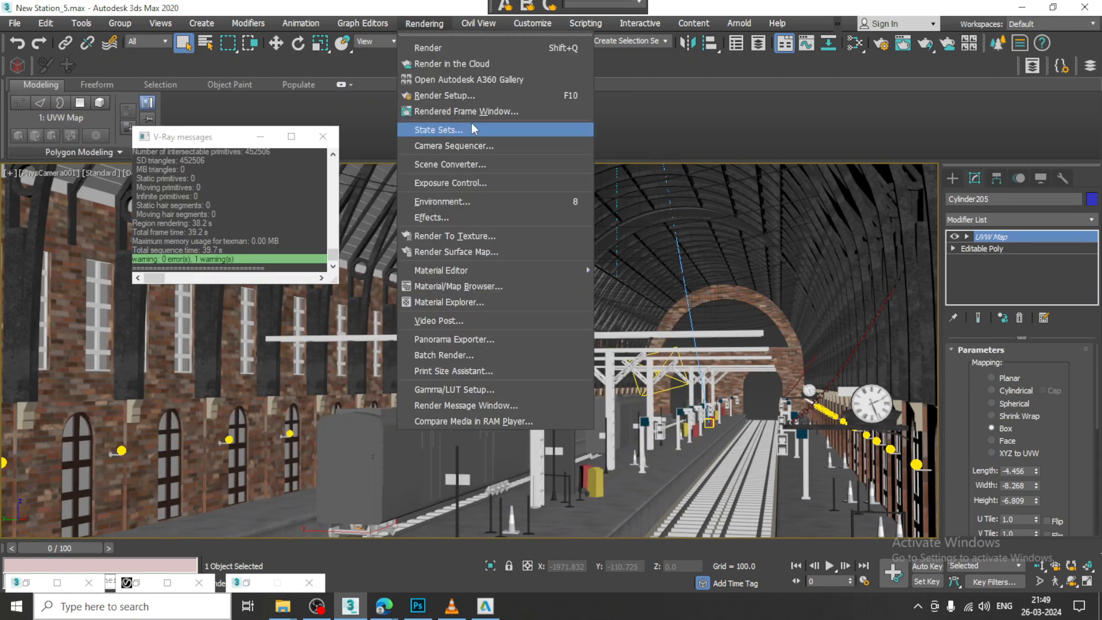
left_click(472, 96)
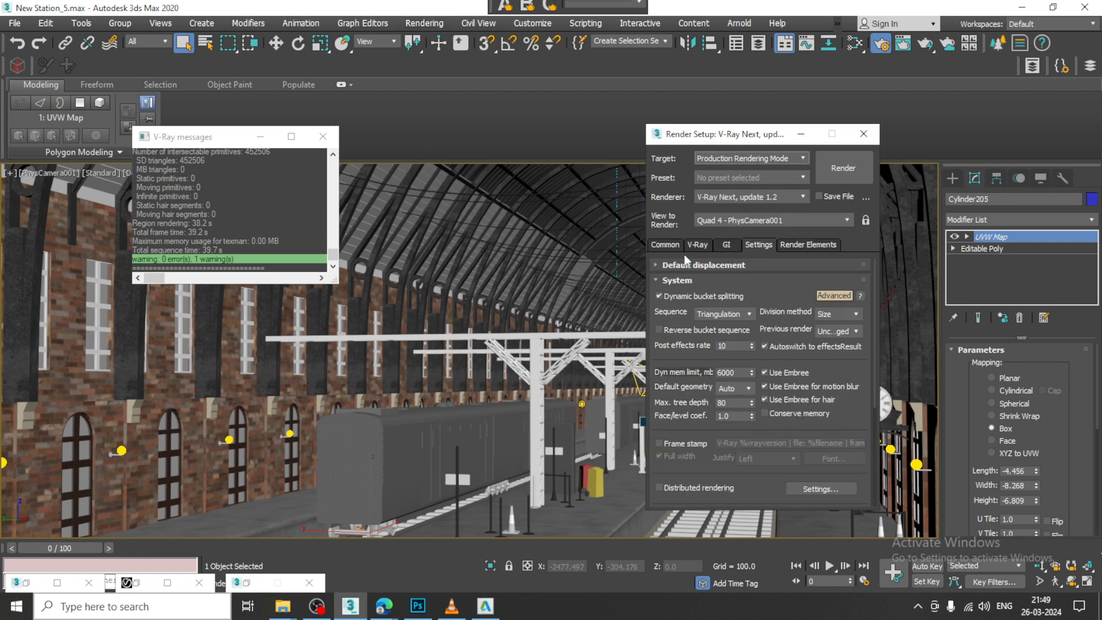
left_click(664, 246)
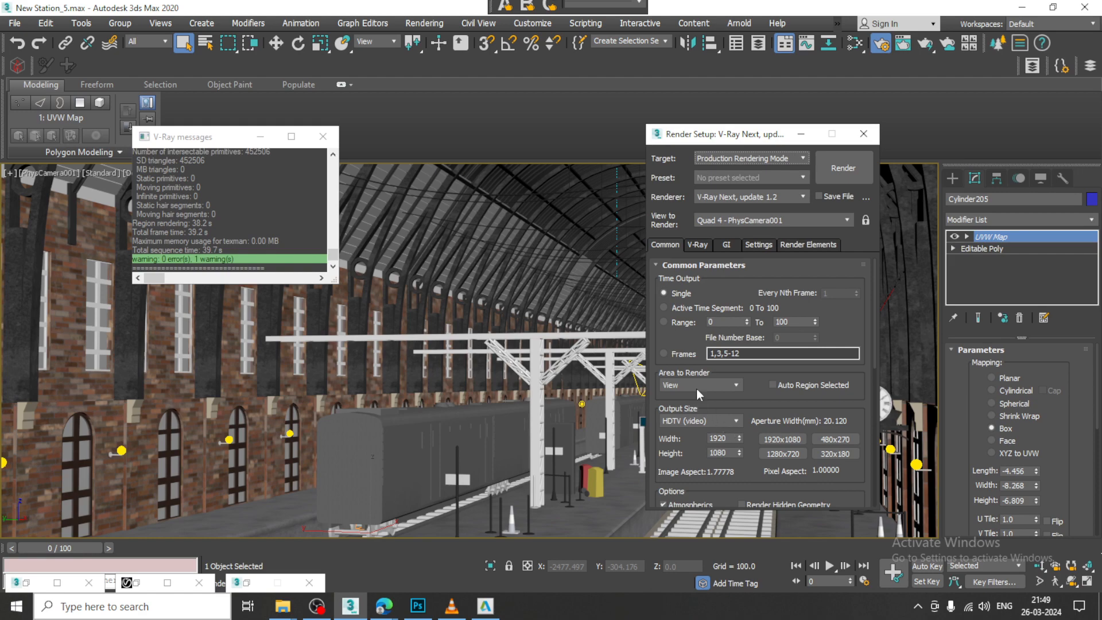
left_click(709, 419)
left_click(739, 432)
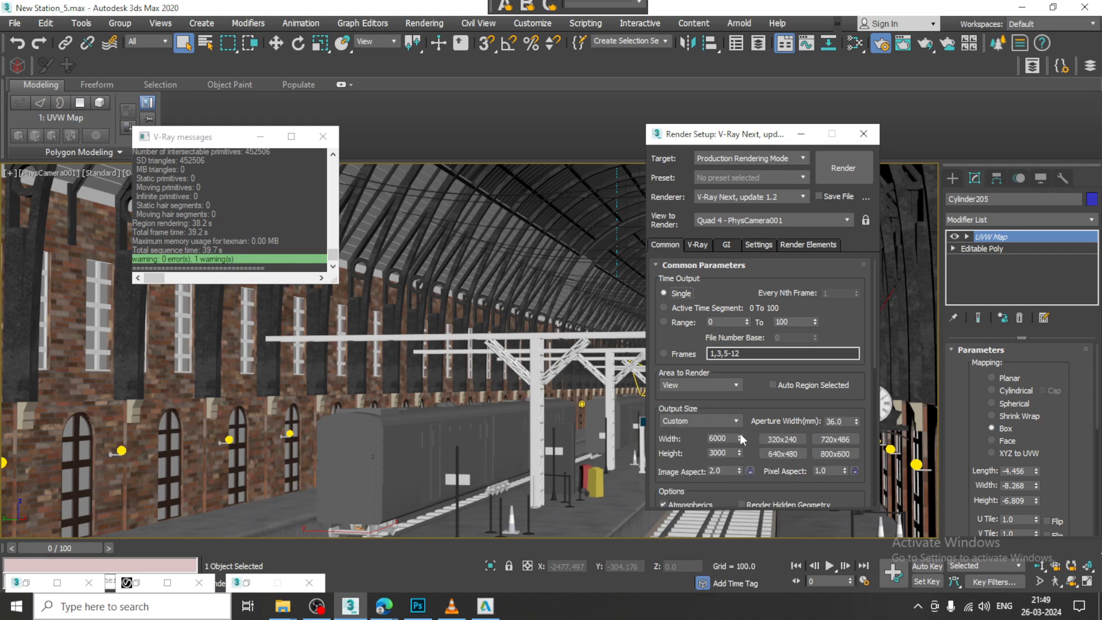
- Review the common render options and the V-Ray image sampler and filter settings, and put the render setup away
left_click_drag(759, 477, 759, 284)
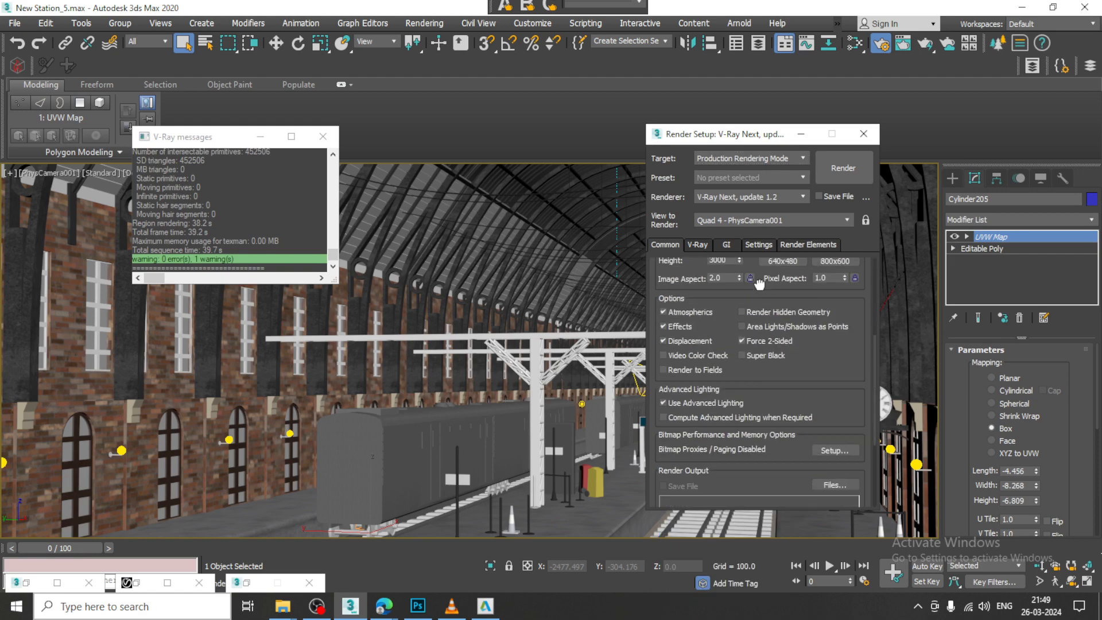
scroll(759, 283, "down", 2)
left_click(698, 245)
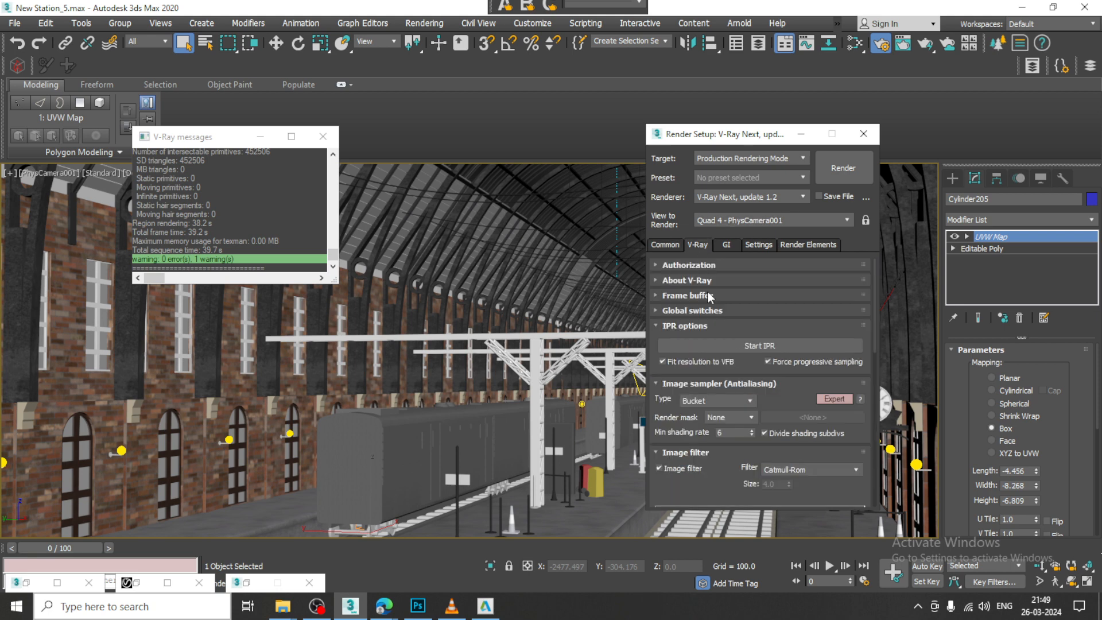
left_click_drag(785, 394, 784, 386)
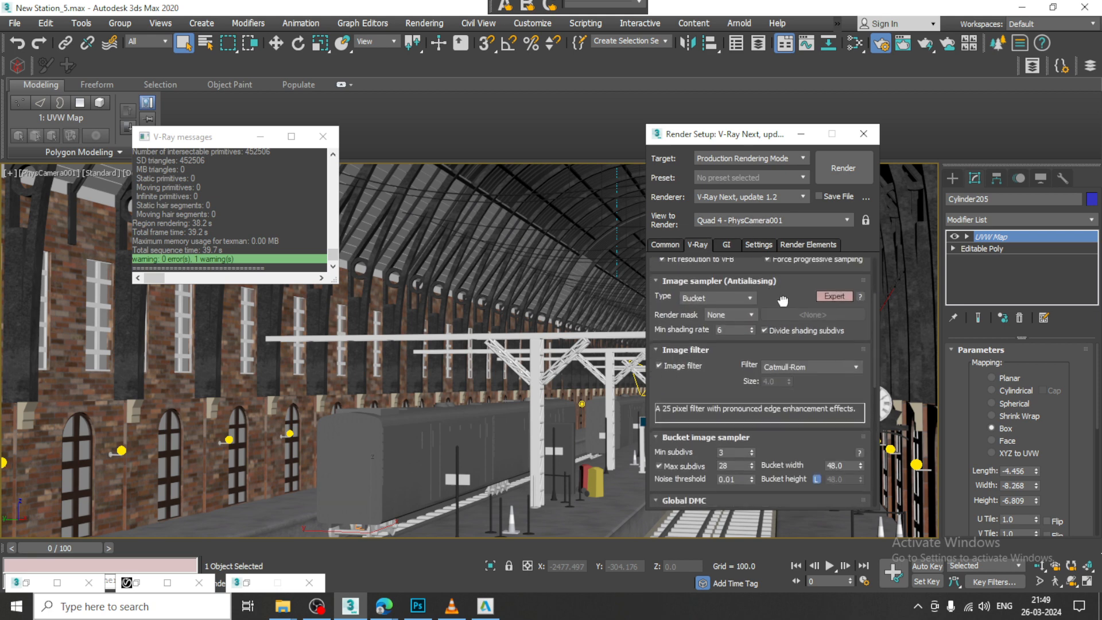
scroll(782, 297, "down", 1)
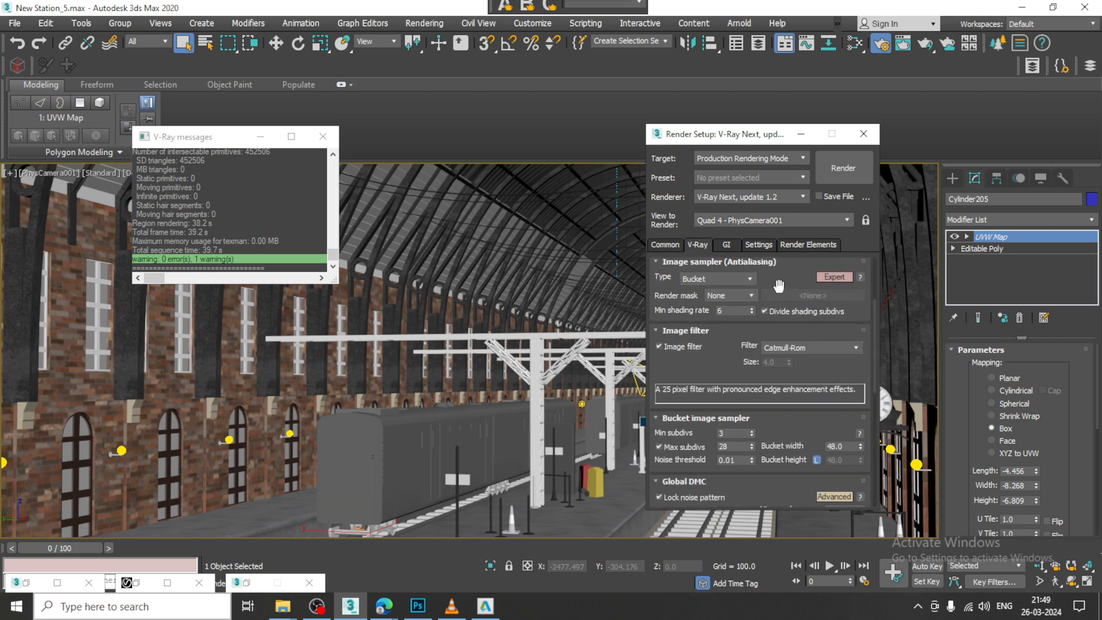
left_click(801, 133)
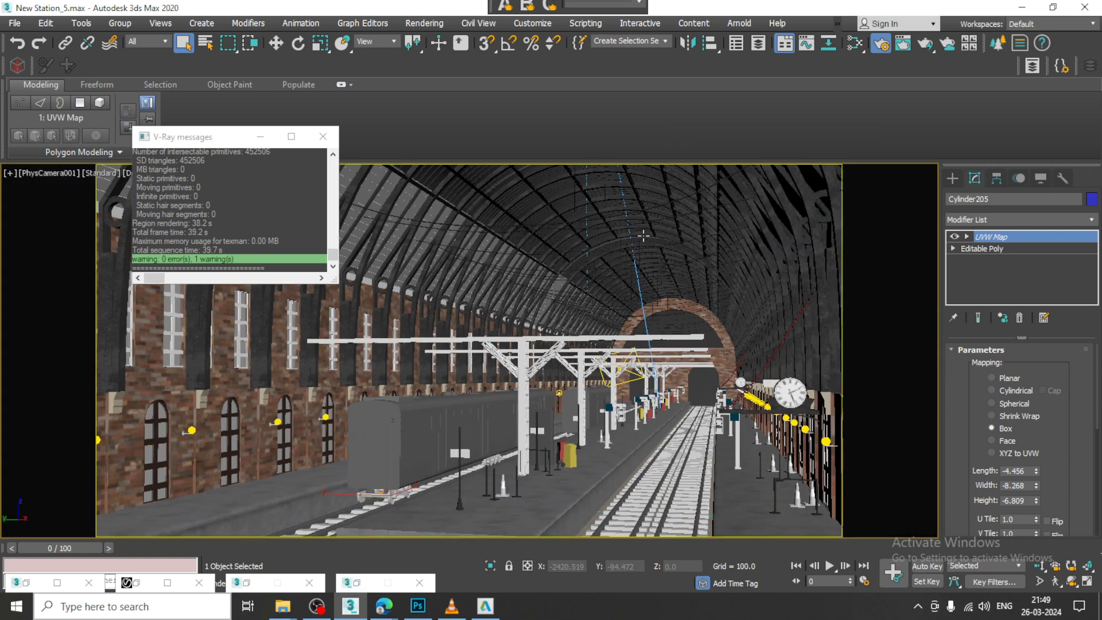
left_click(644, 232)
key("F3")
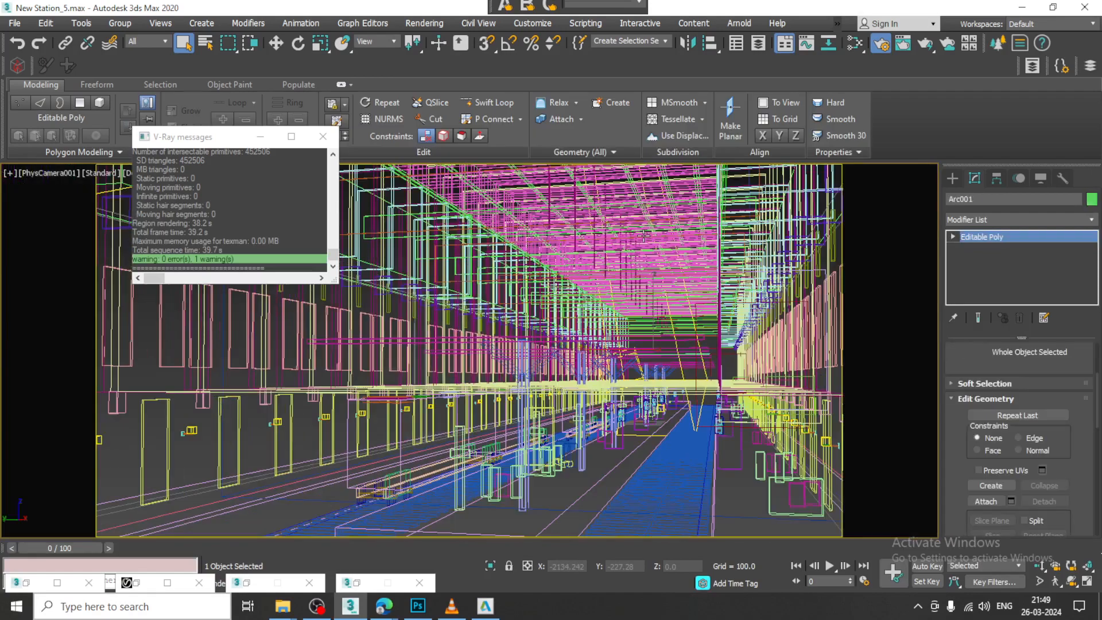
key("F3")
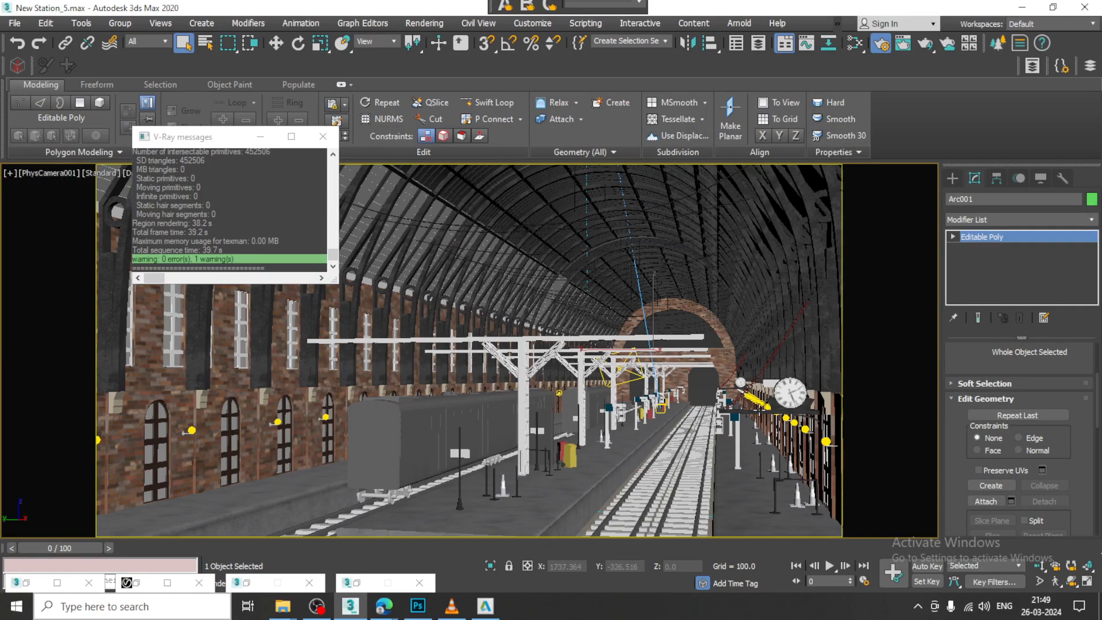
key("Up")
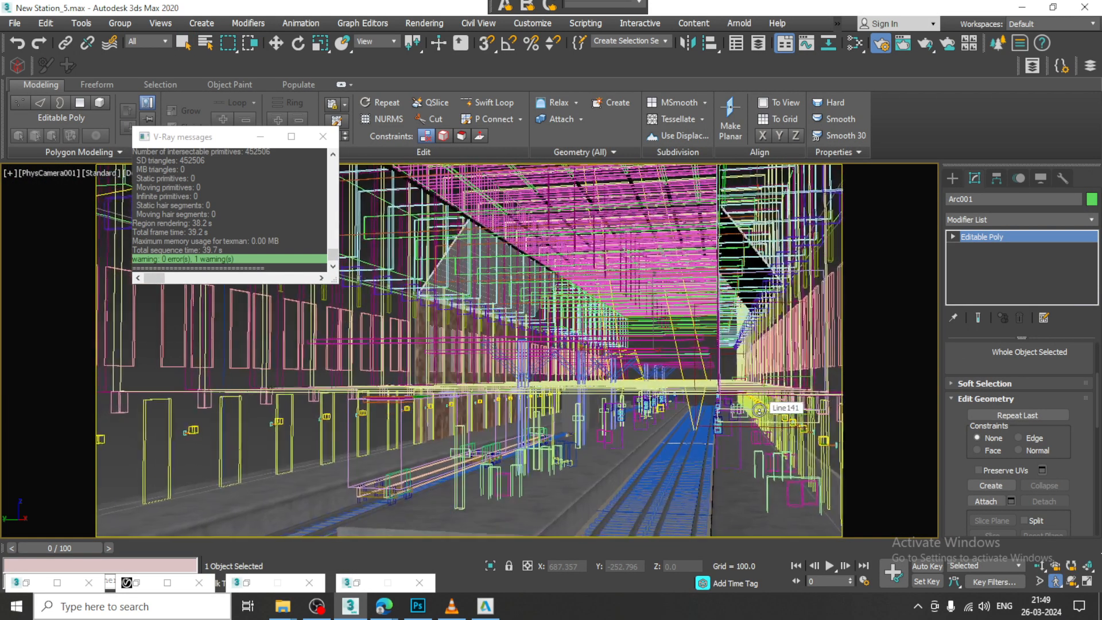
key("Up")
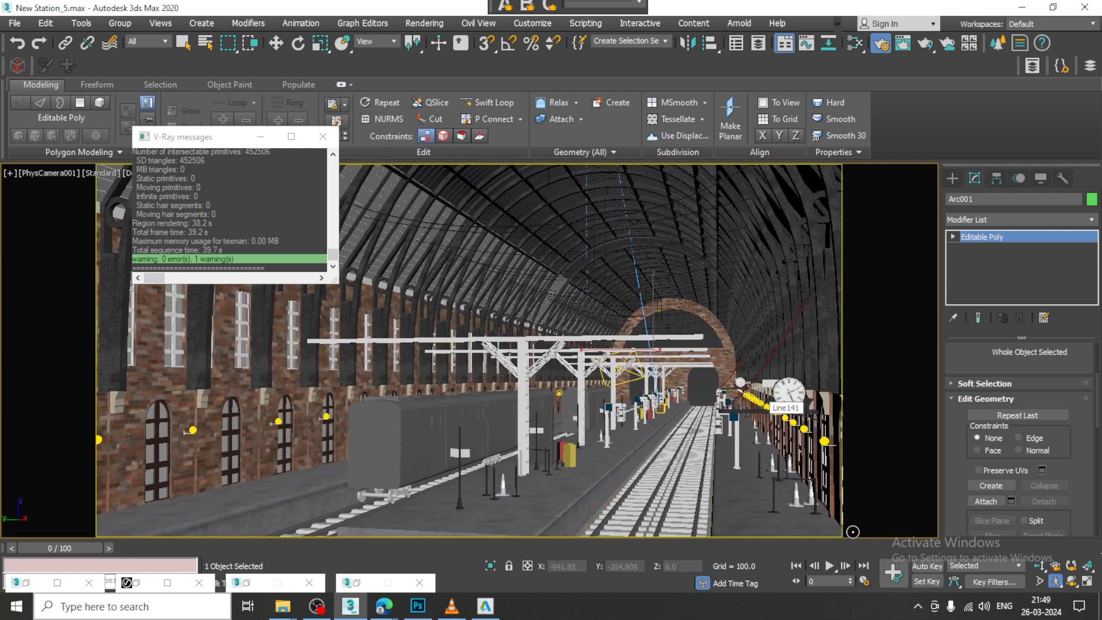
key("Escape")
key("1")
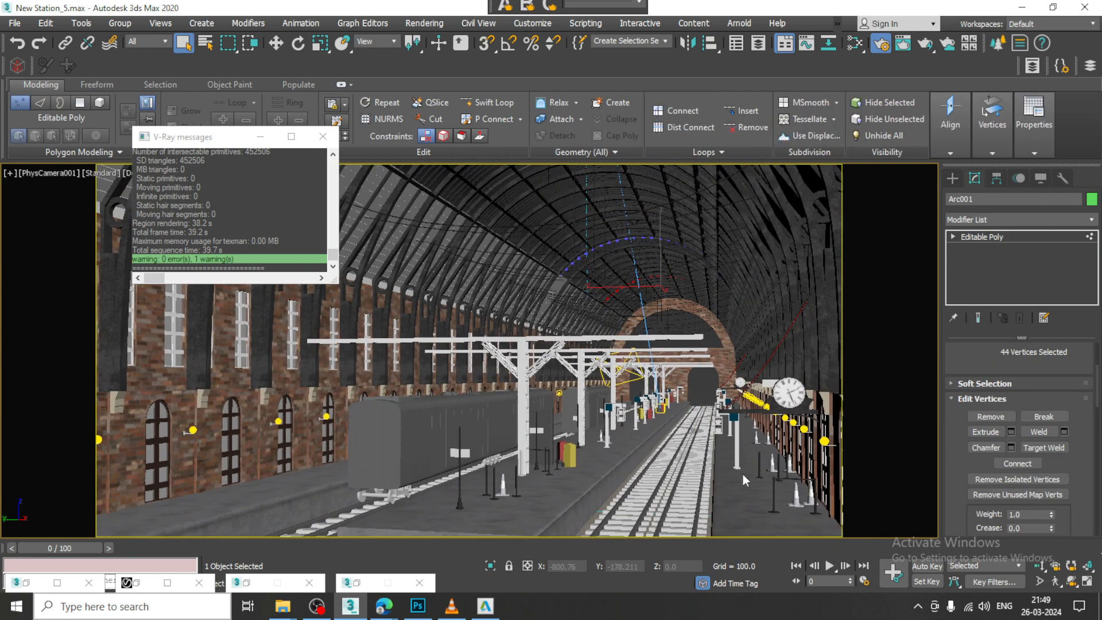
left_click(1025, 236)
- Select a traffic cone on the platform with the clock and open Material #194's parameters, keeping the cones in view beside the editor
left_click(796, 501)
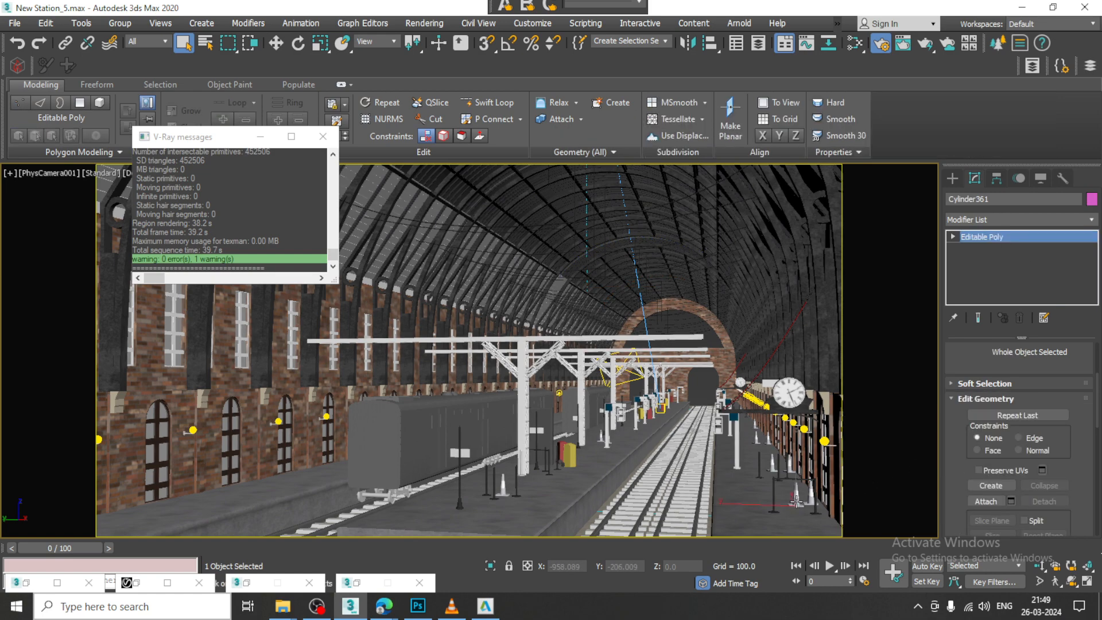
key("m")
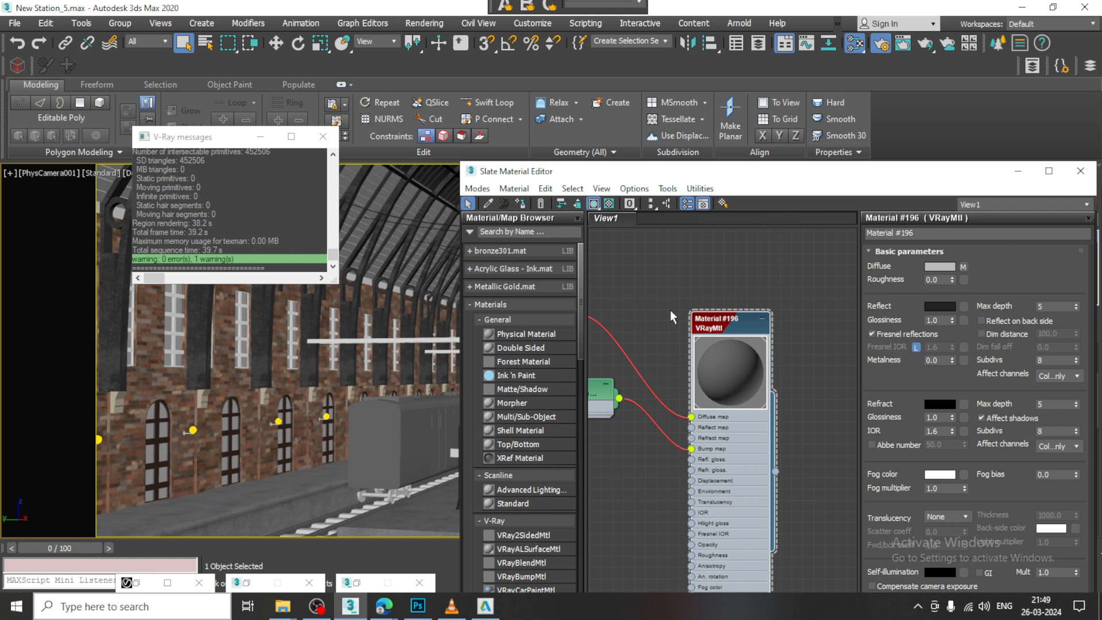
middle_click_drag(671, 311, 763, 463)
scroll(718, 436, "down", 4)
scroll(764, 431, "up", 3)
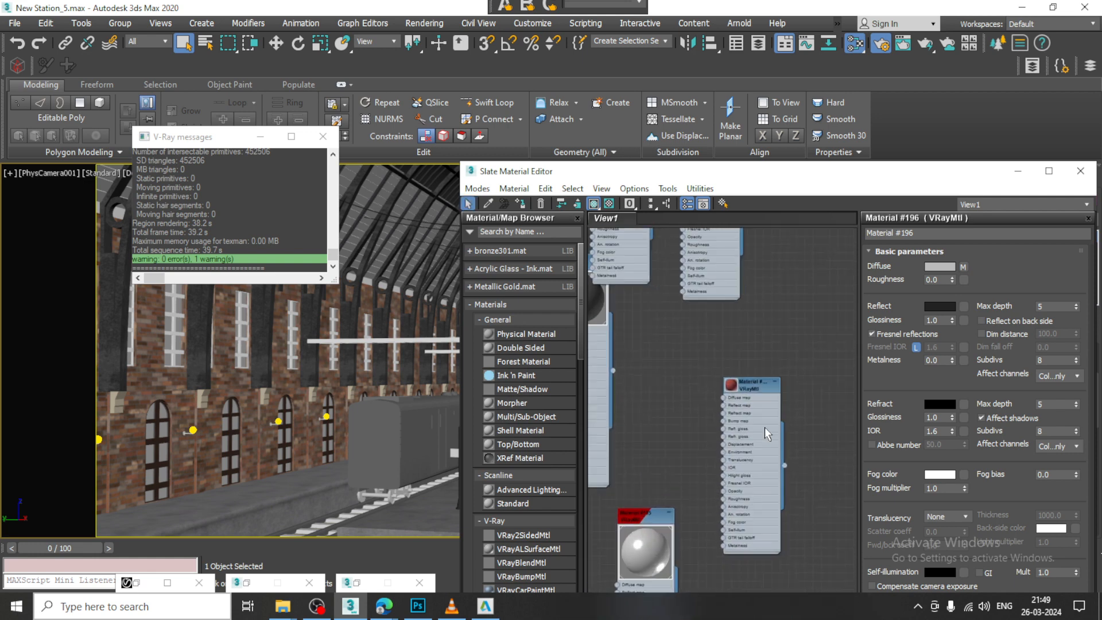
scroll(765, 427, "up", 2)
double_click(747, 370)
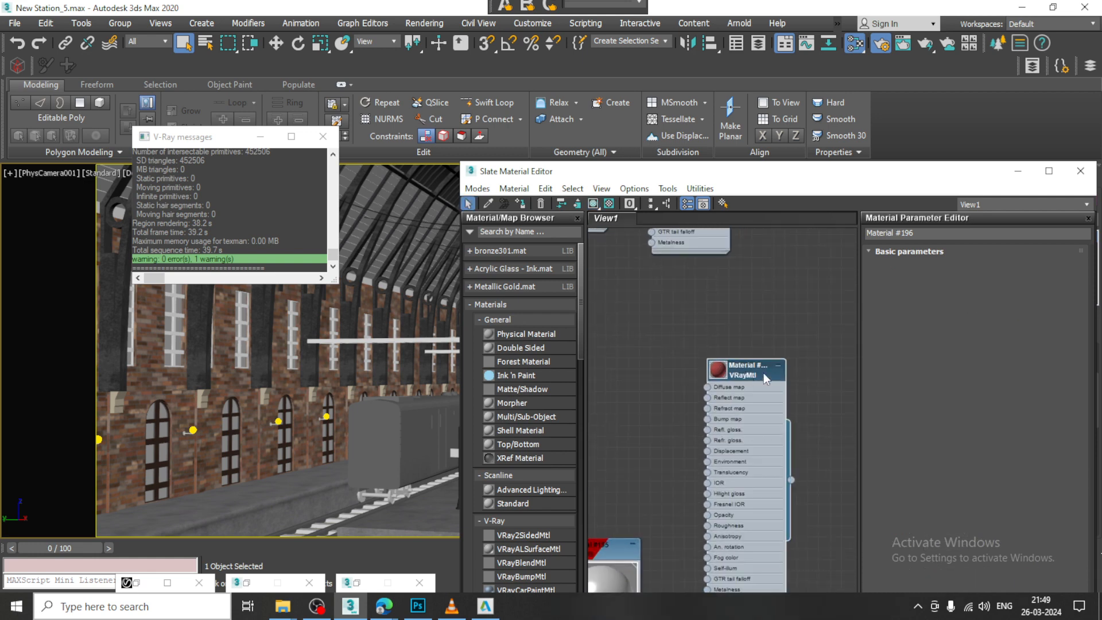
left_click_drag(652, 178, 891, 171)
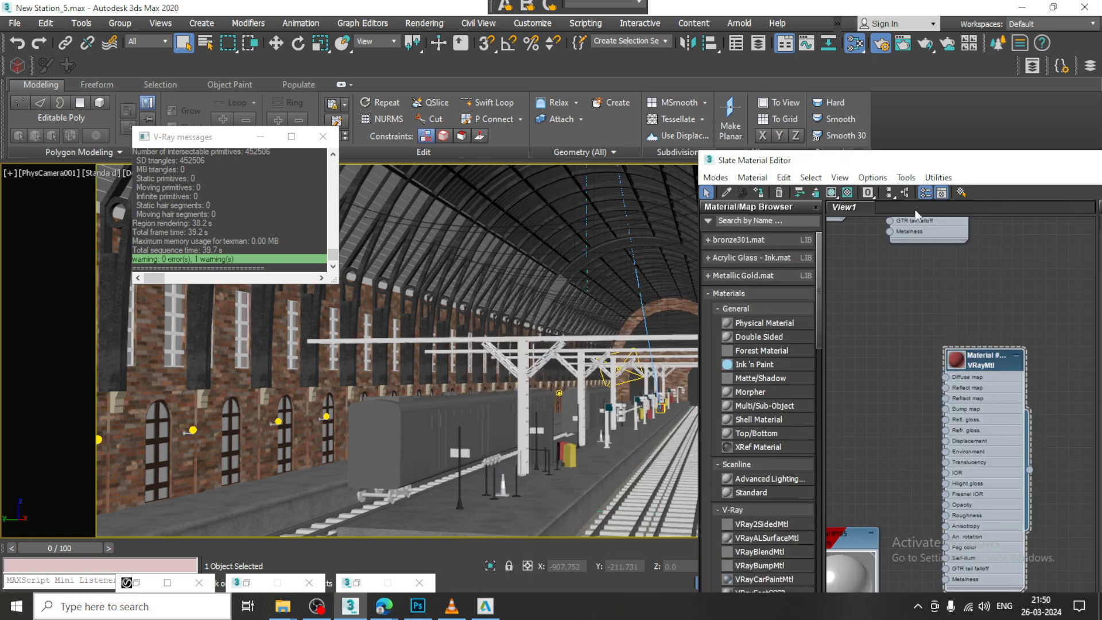
left_click_drag(918, 160, 149, 154)
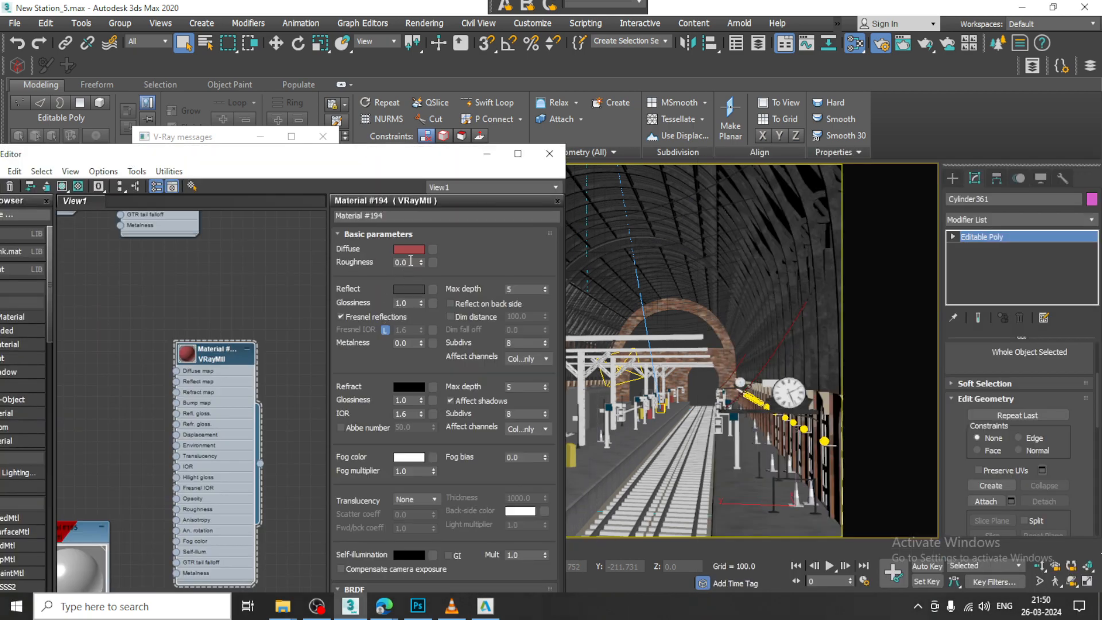
- Try a green and a blue diffuse colour on Material #194, and undo the changes
left_click(408, 249)
left_click(306, 129)
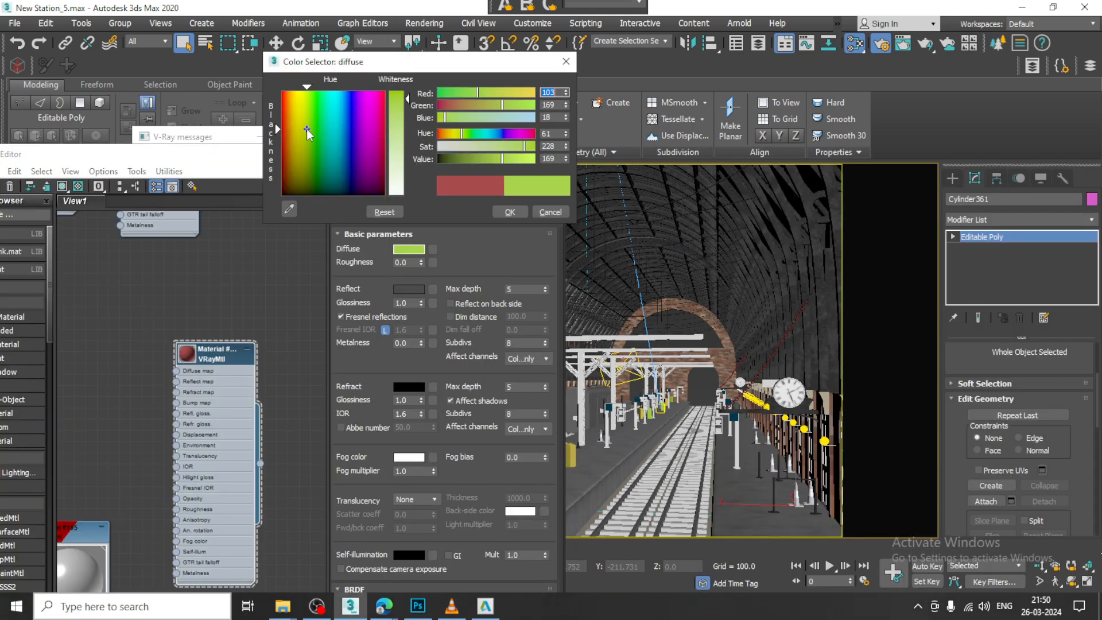
left_click(540, 213)
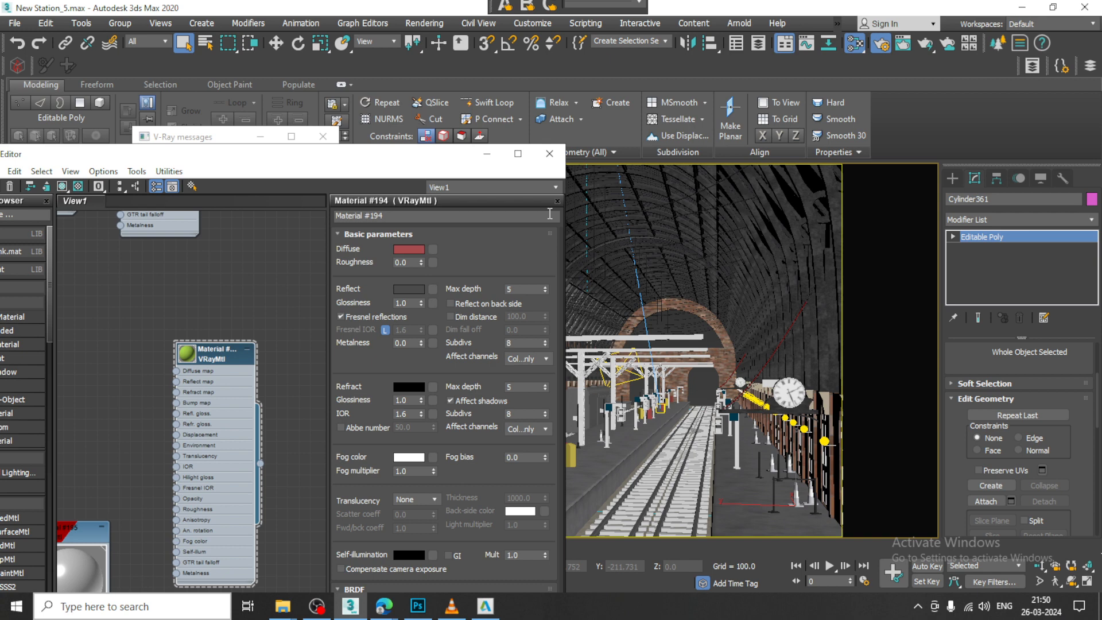
left_click(407, 249)
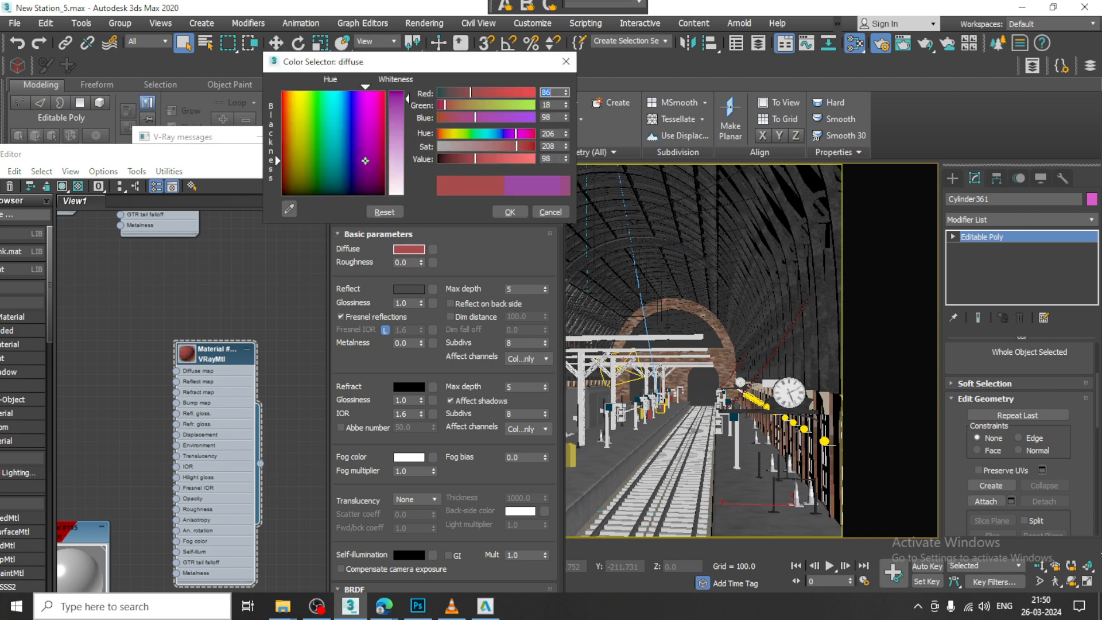
left_click(281, 116)
left_click(351, 103)
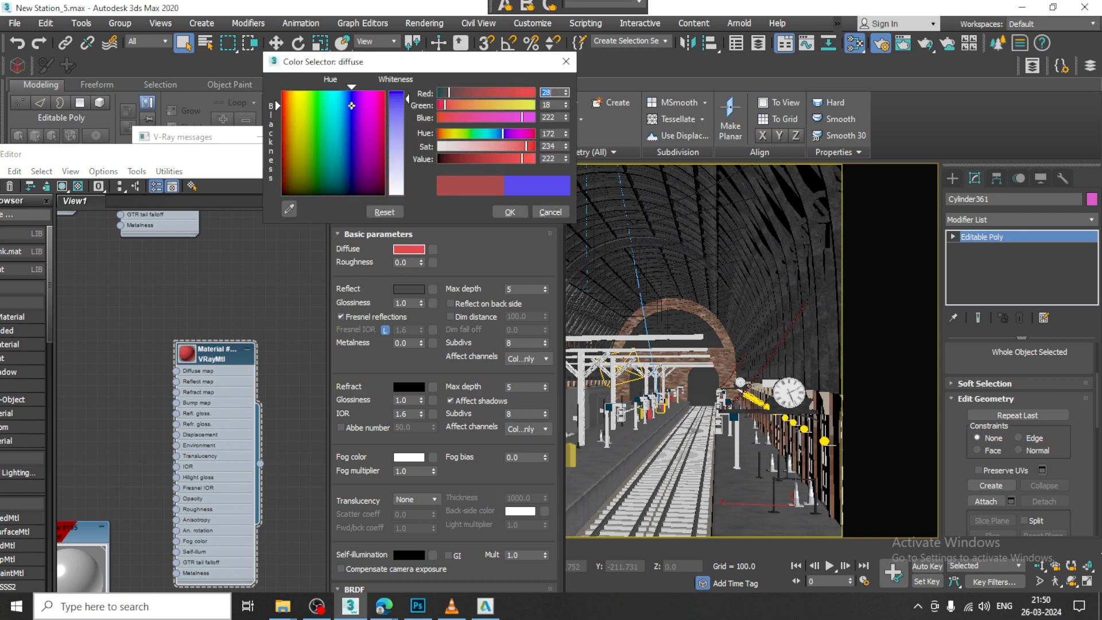
left_click(510, 212)
key("ctrl+z")
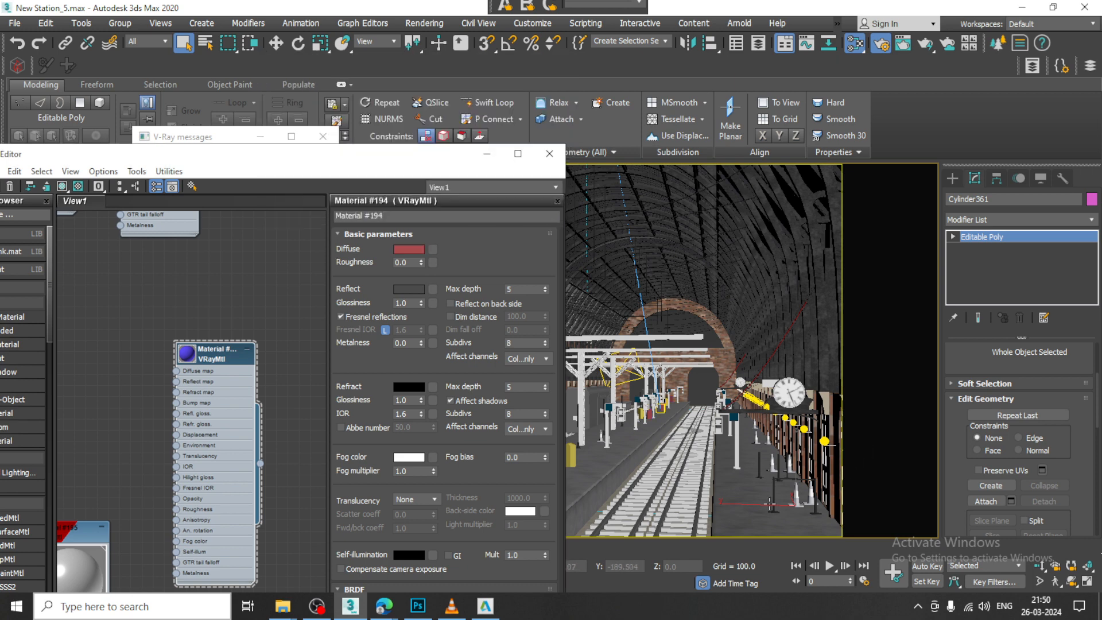
key("ctrl+z")
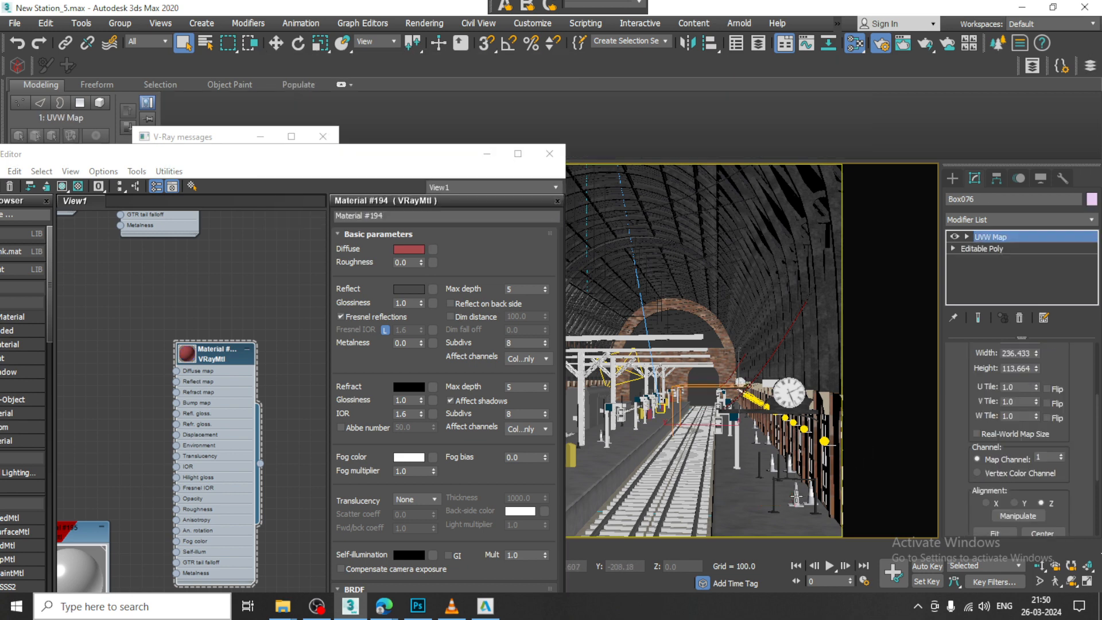
- Reselect the traffic cone, look through the material nodes and open the parameters of the light grey Material #169
middle_click_drag(138, 458, 236, 245)
scroll(201, 365, "down", 5)
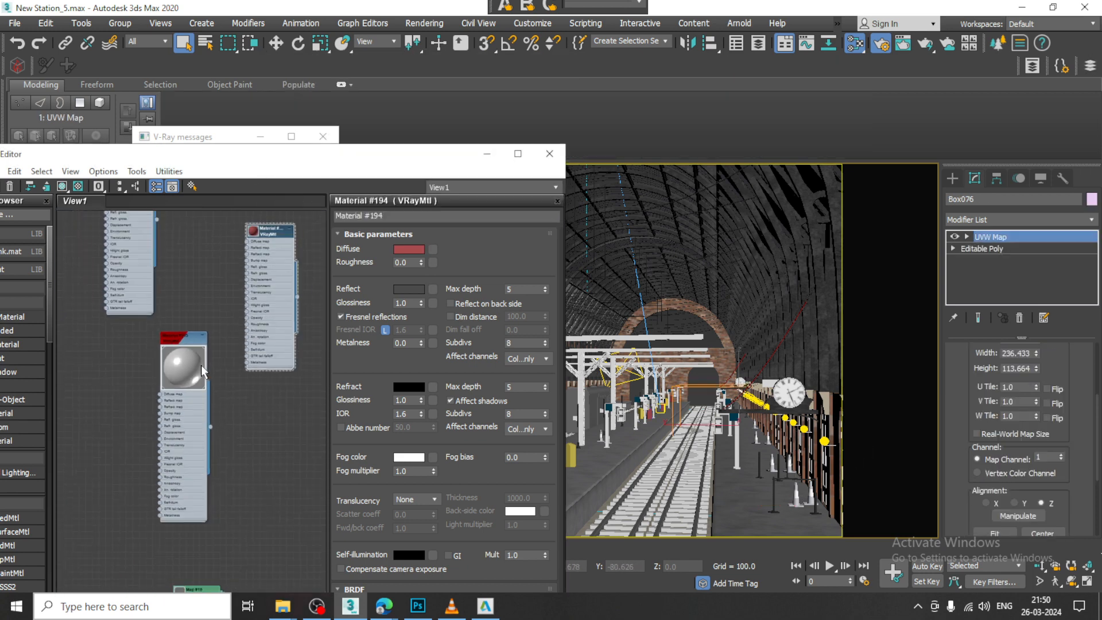
middle_click_drag(200, 382, 251, 300)
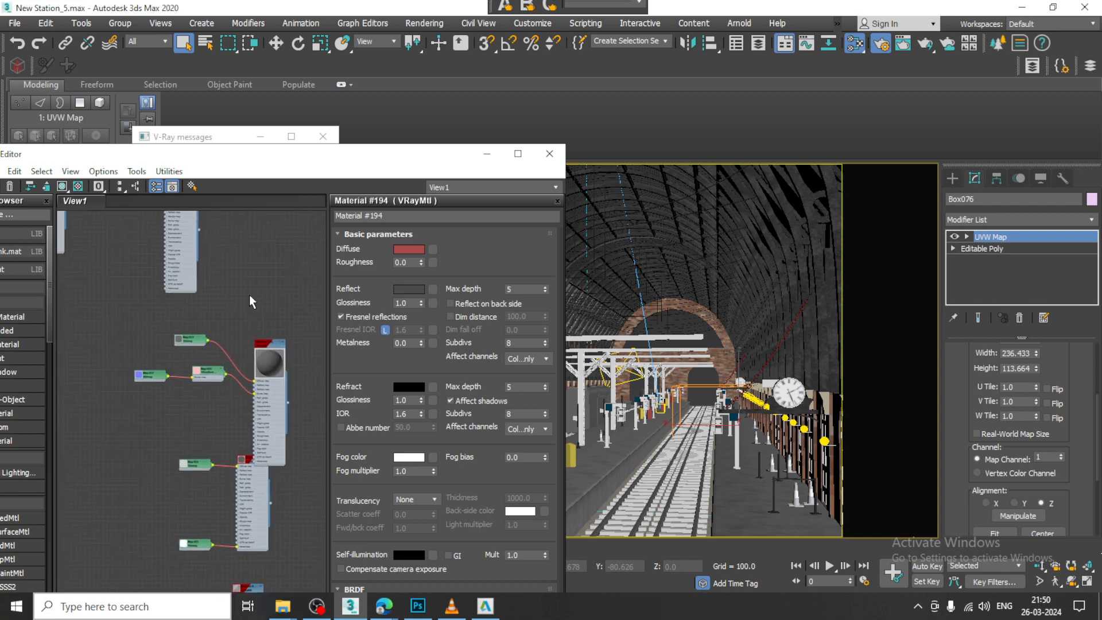
left_click(796, 494)
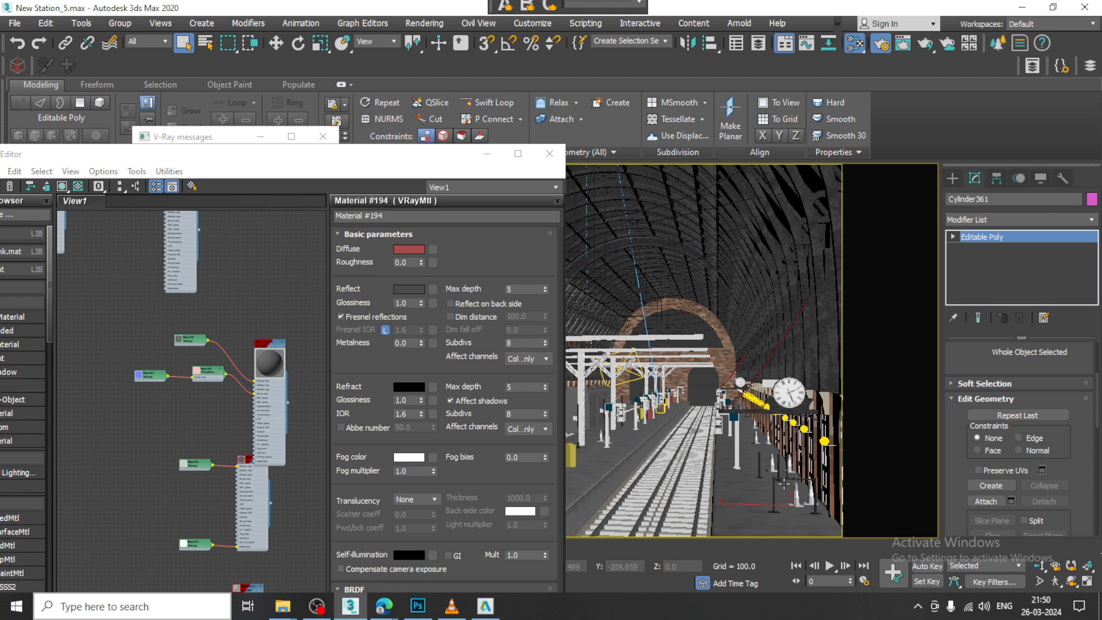
middle_click_drag(207, 341, 297, 460)
scroll(217, 339, "up", 2)
middle_click_drag(197, 285, 163, 477)
middle_click_drag(234, 264, 248, 439)
middle_click_drag(189, 250, 200, 310)
double_click(255, 371)
double_click(196, 361)
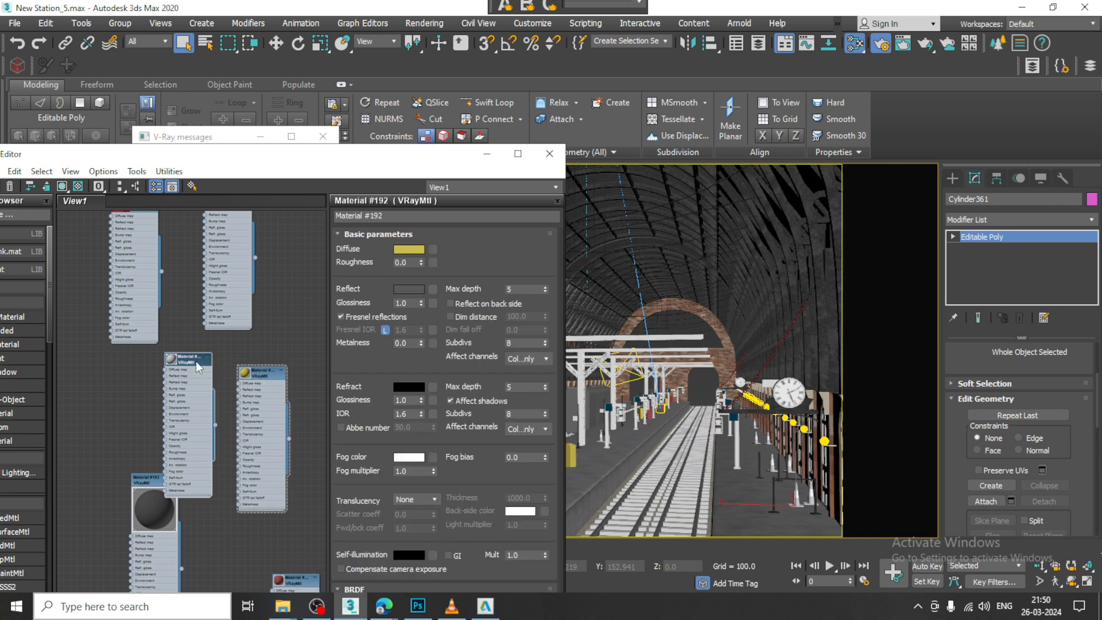
double_click(174, 359)
- Set Material #169's diffuse colour to bright red (255, 10, 10) and put the material editor away
left_click(408, 251)
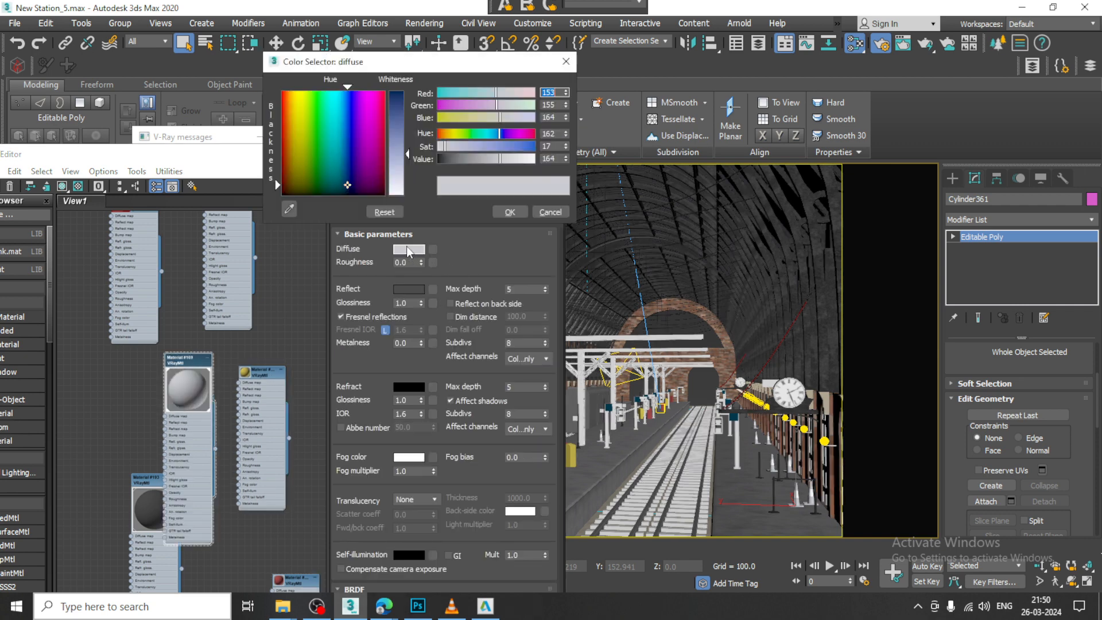
mouse_move(383, 163)
left_mouse_down()
mouse_move(386, 91)
mouse_move(409, 91)
left_mouse_up()
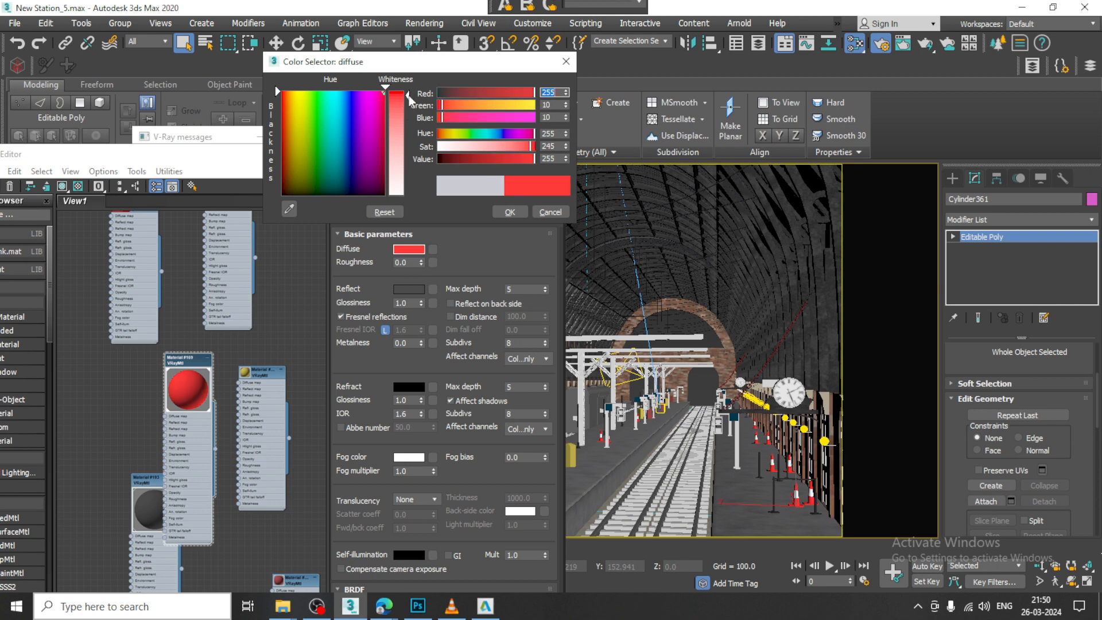
left_click(509, 212)
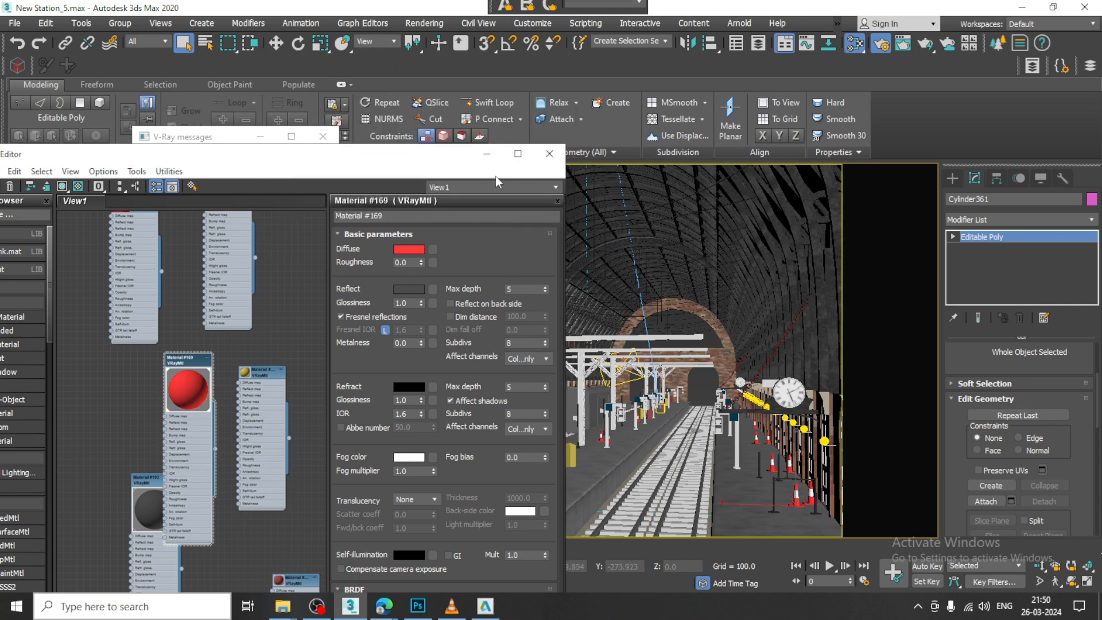
left_click(487, 153)
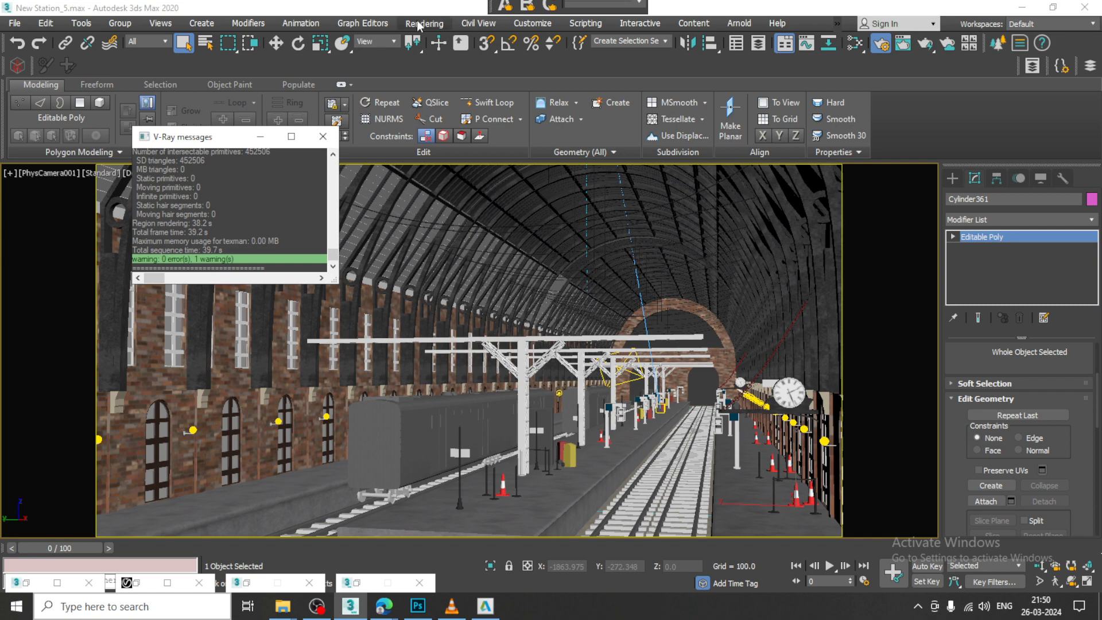
- Save the scene and start rendering the camera view at 6000 by 3000, moving the frame buffer up to show the whole image
left_click(14, 23)
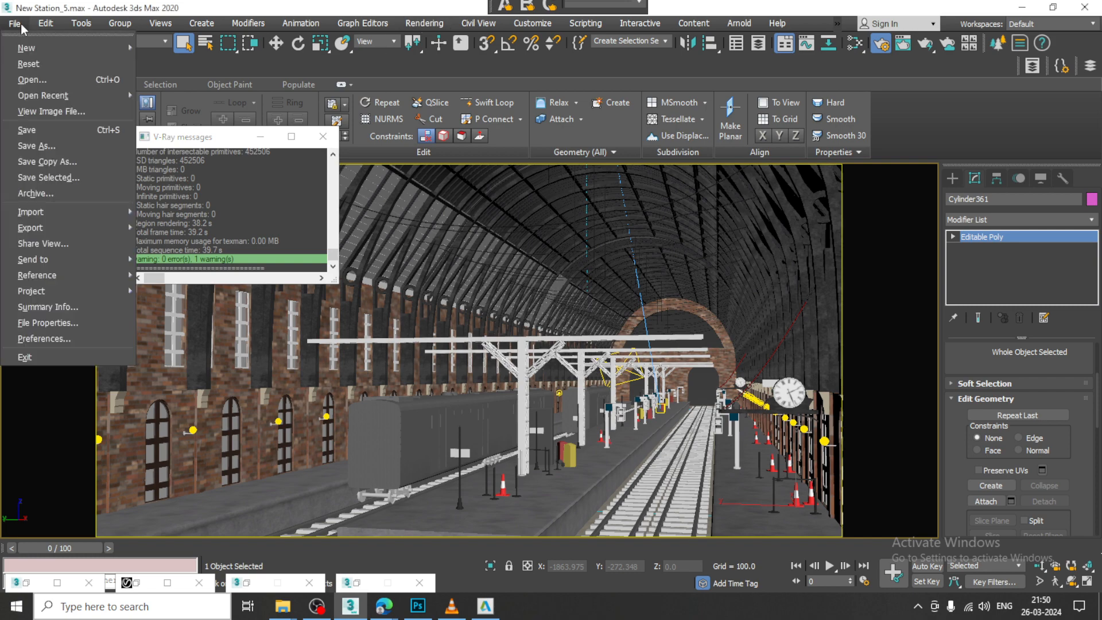
left_click(68, 130)
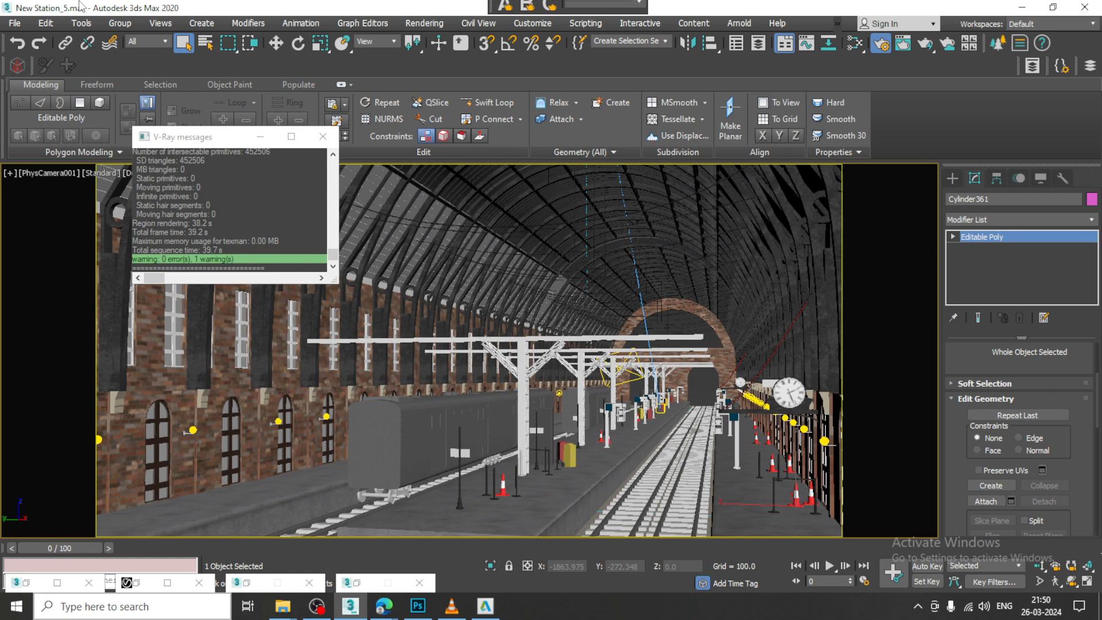
left_click(425, 23)
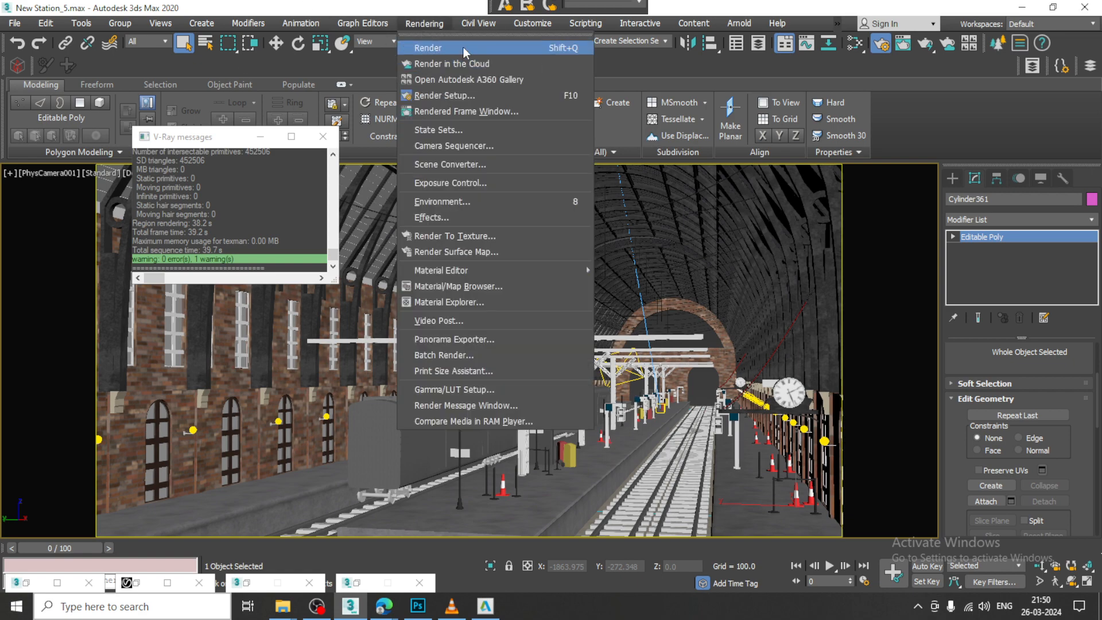
left_click(463, 48)
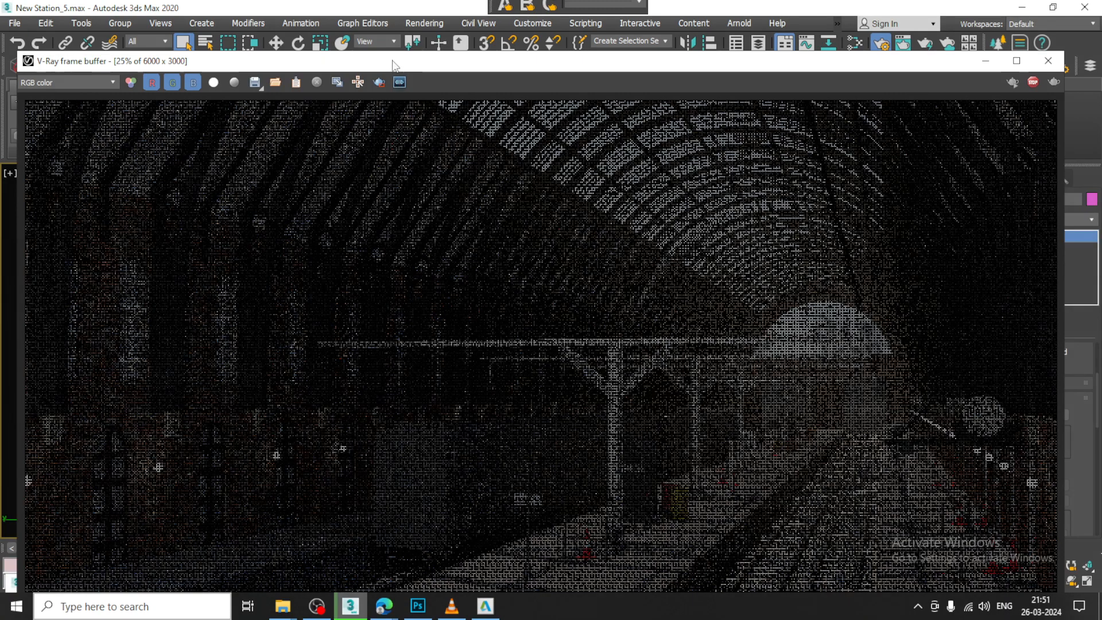
left_click_drag(393, 60, 382, 28)
scroll(559, 362, "down", 1)
scroll(574, 381, "up", 1)
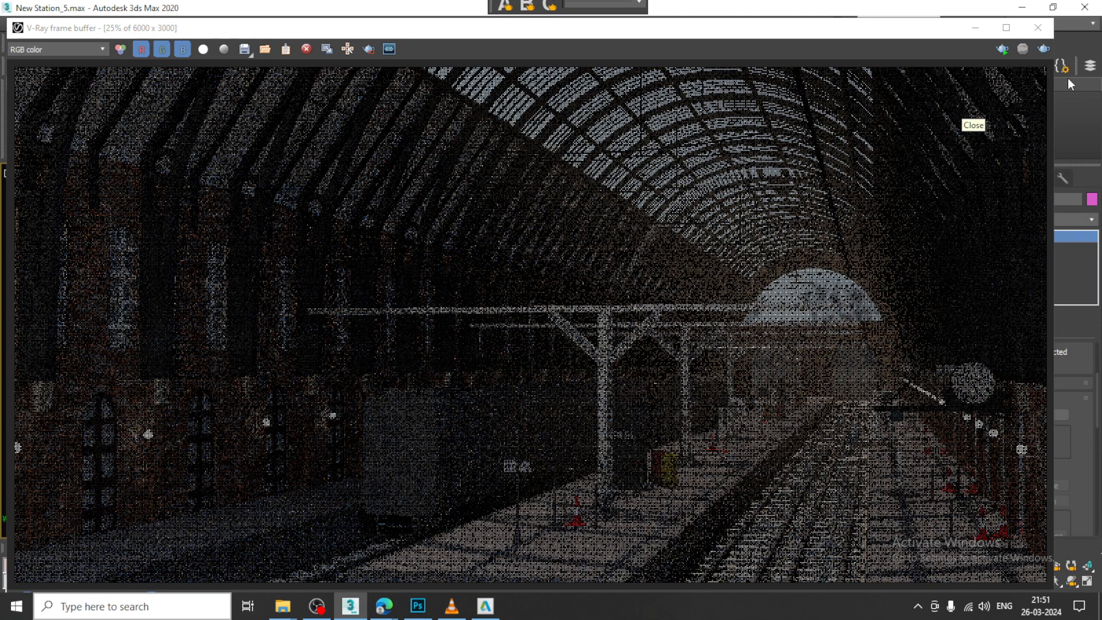
- Close the frame buffer of the previous render and open the Render Elements settings in the render setup
left_click(1037, 28)
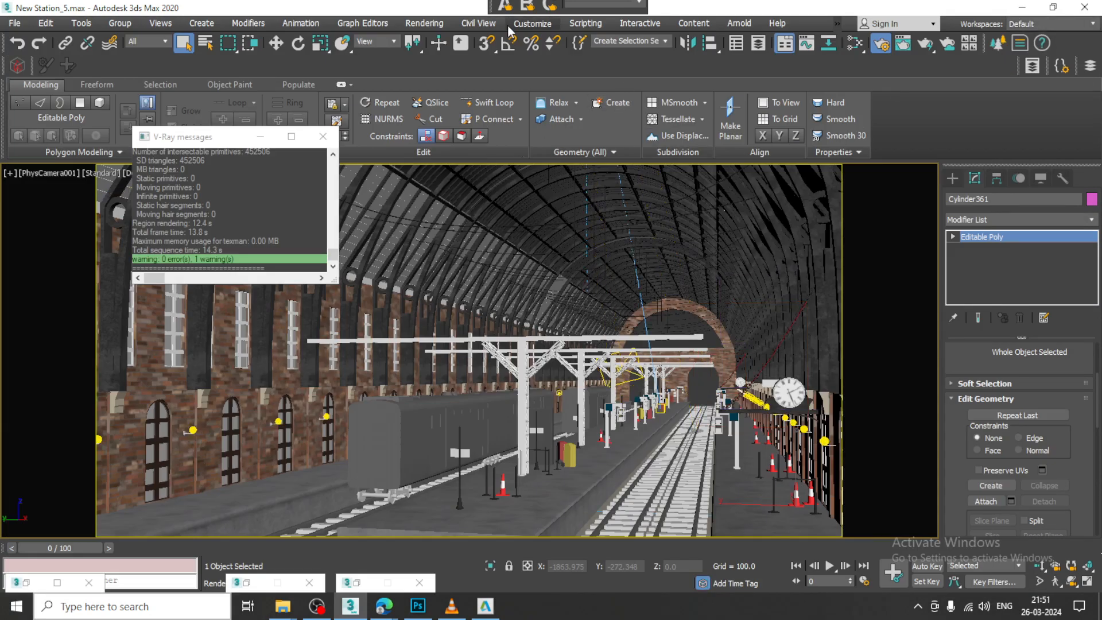
left_click(424, 24)
left_click(482, 96)
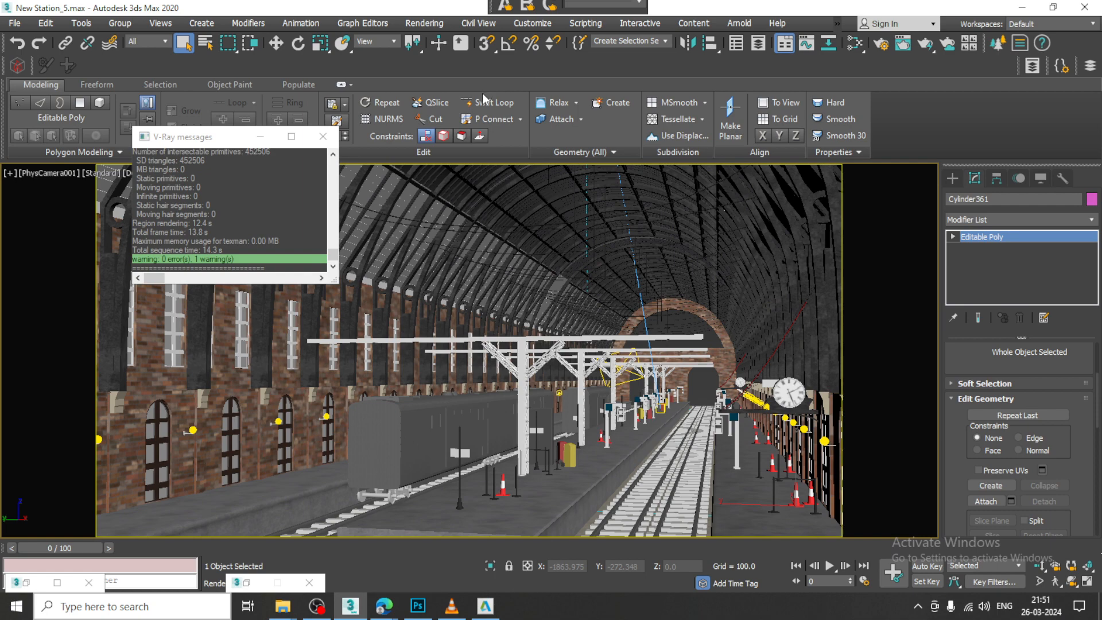
left_click(418, 29)
left_click(484, 96)
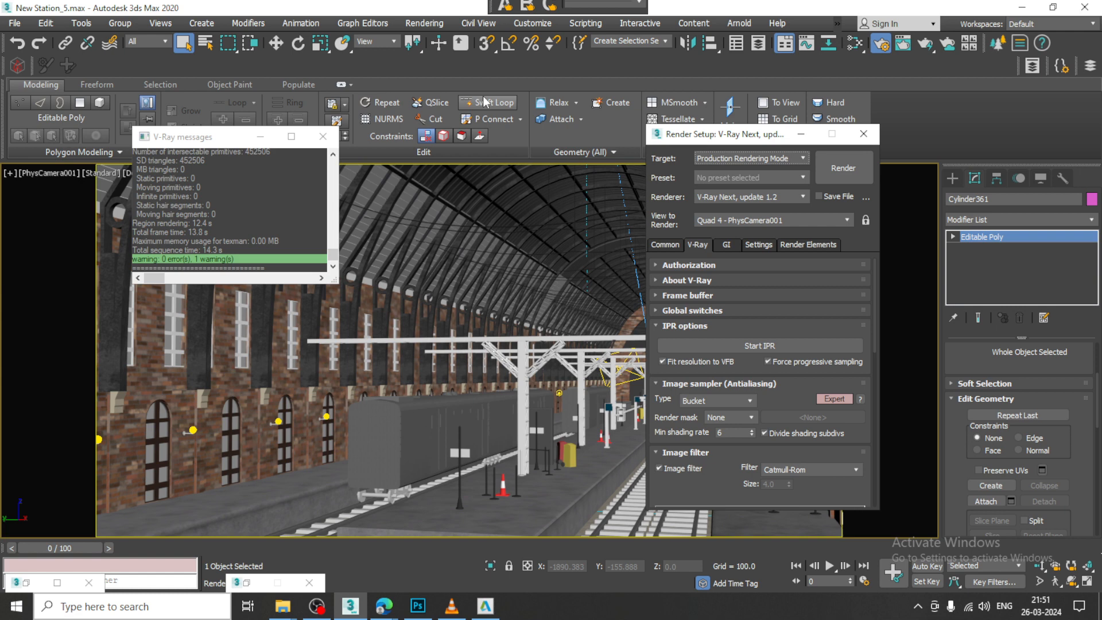
left_click(805, 247)
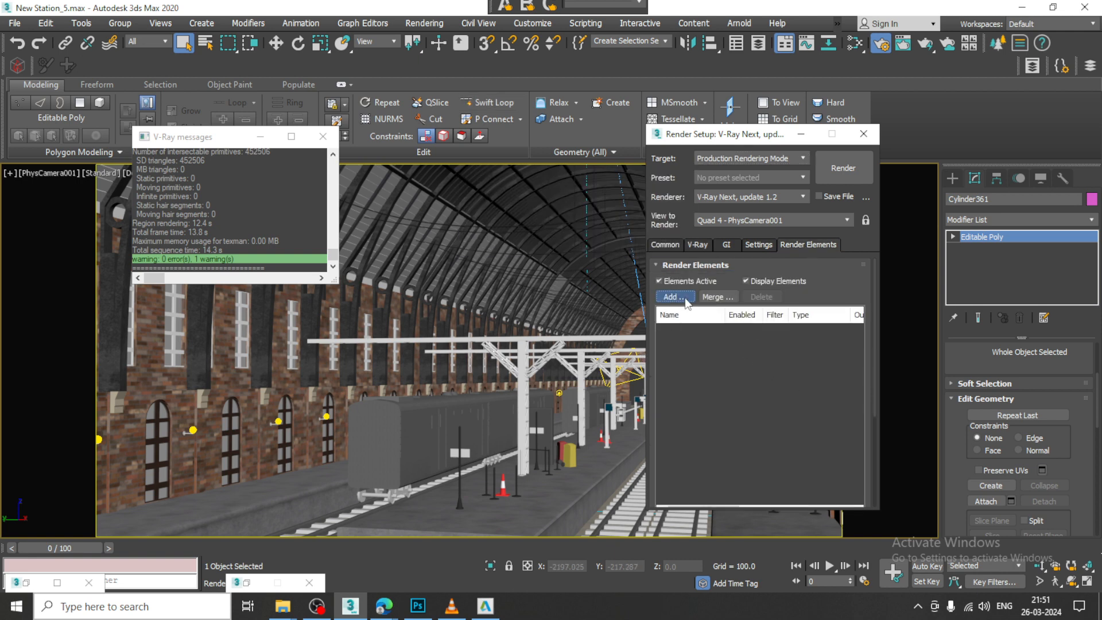
- Start adding render elements, selecting VRayAtmosphere, VRayDiffuseFilter, VRayGlobalIllumination and VRayLighting
left_click(672, 296)
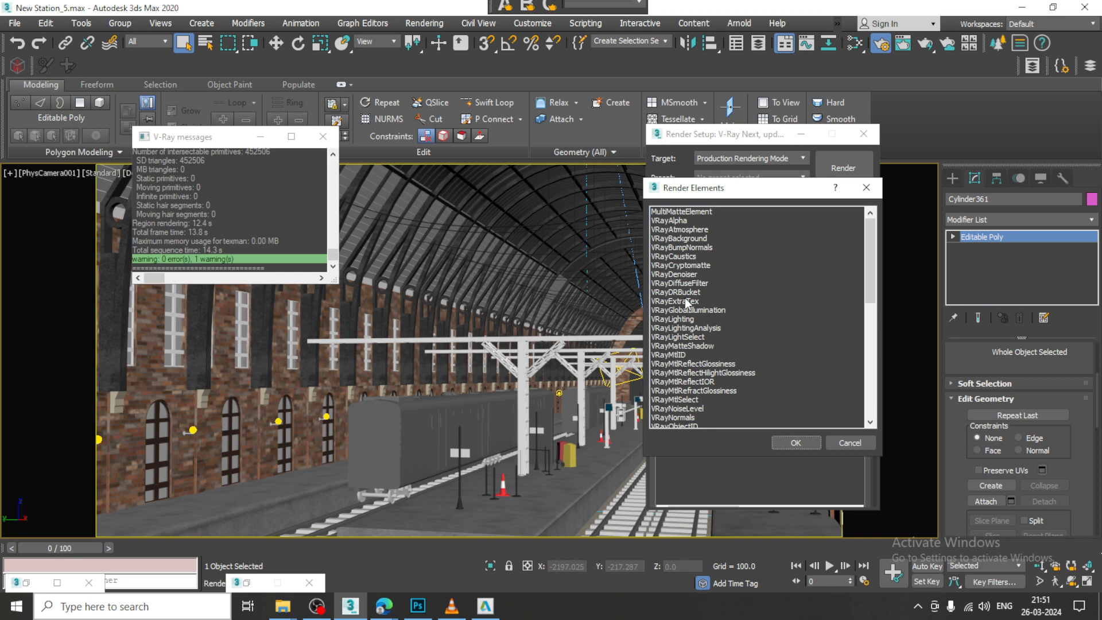
left_click(701, 229)
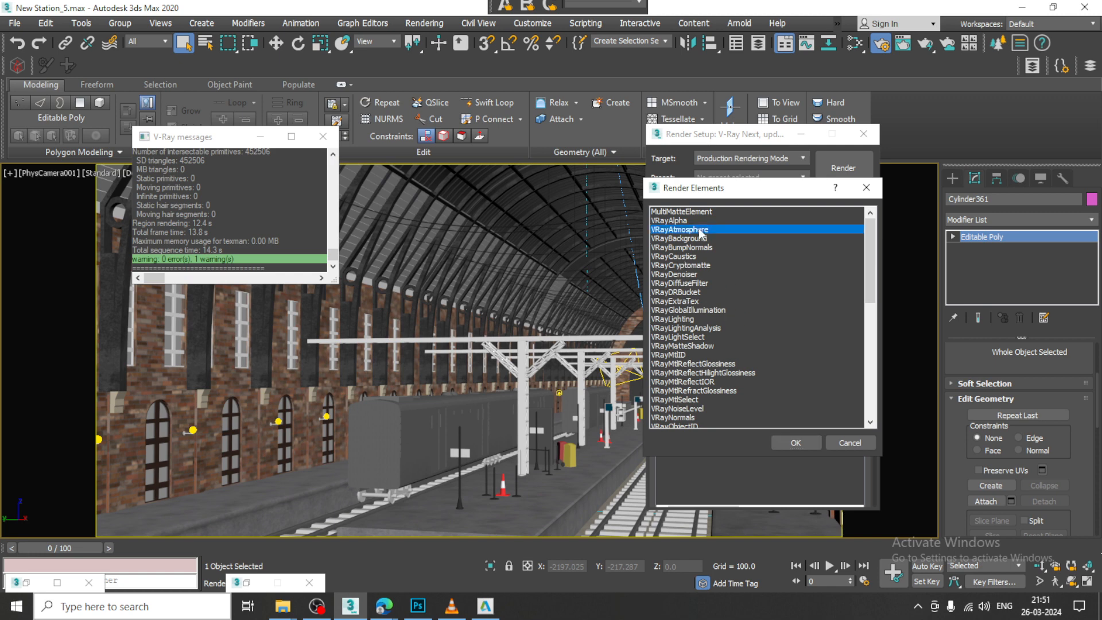
left_click(700, 284, "ctrl")
left_click(722, 311, "ctrl")
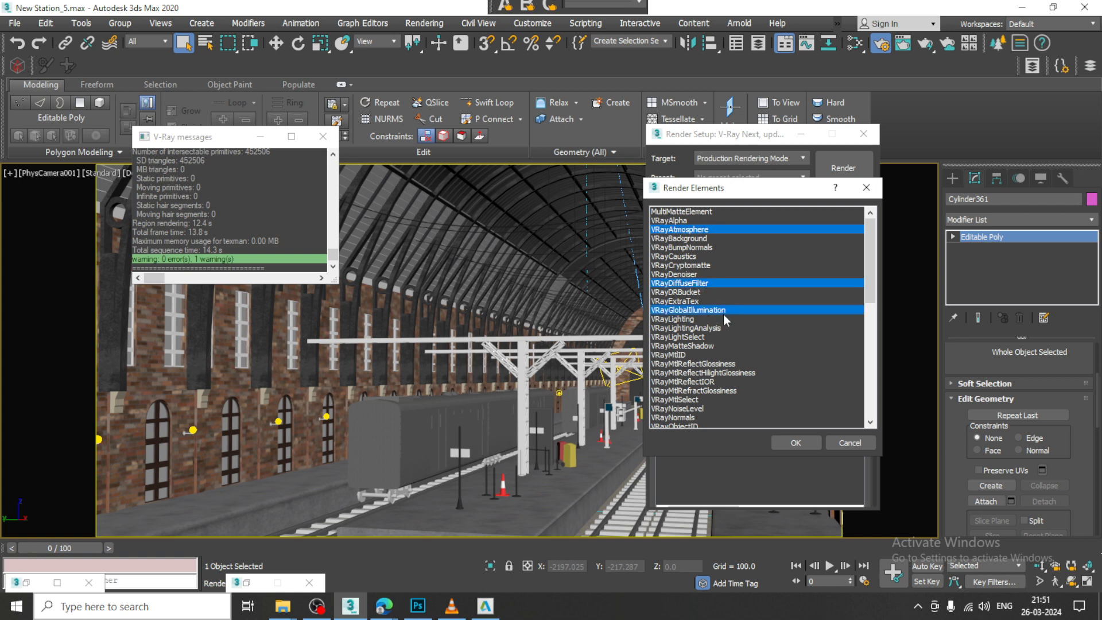
left_click(692, 319, "ctrl")
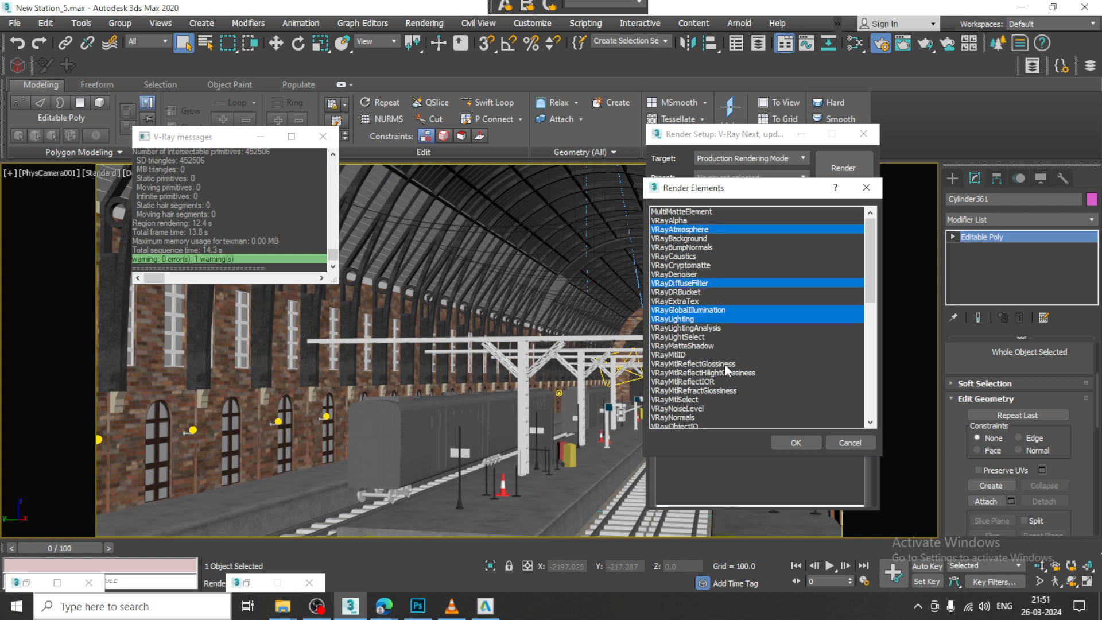
- Extend the render element selection with VRayReflection, VRayRefraction, VRayShadows and VRaySpecular
scroll(727, 369, "down", 1)
scroll(728, 371, "down", 6)
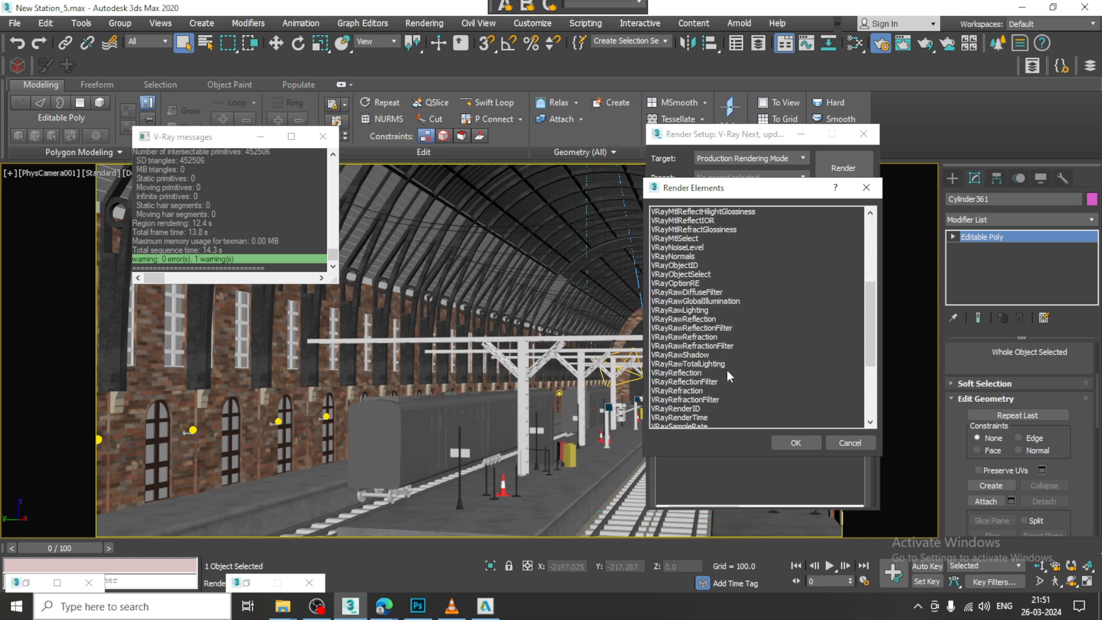
left_click(682, 374, "ctrl")
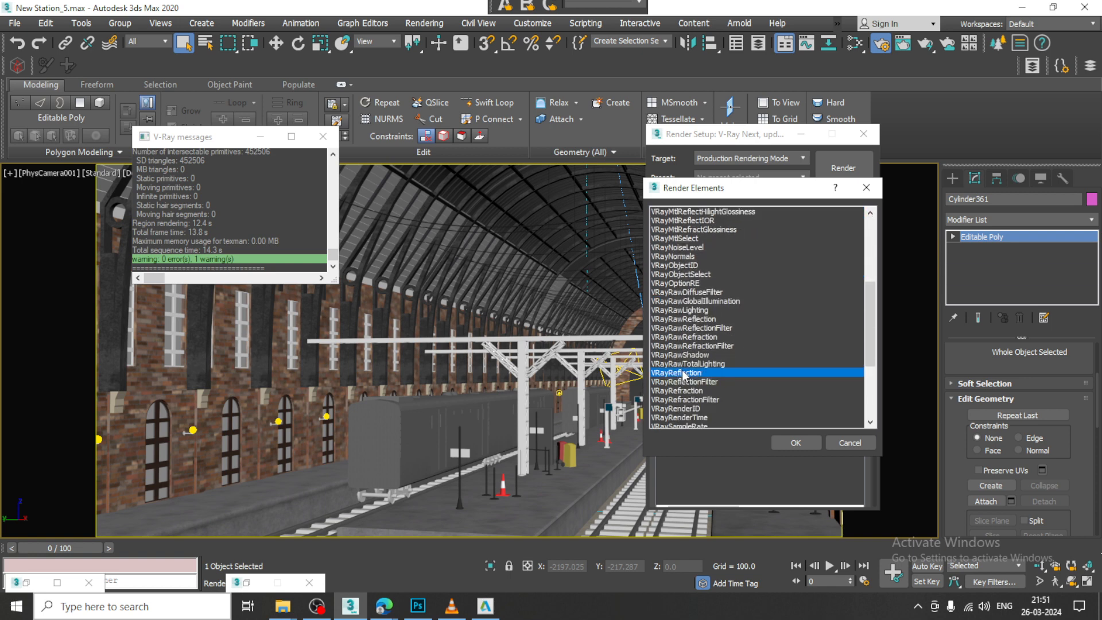
left_click(699, 391, "ctrl")
scroll(794, 393, "down", 1)
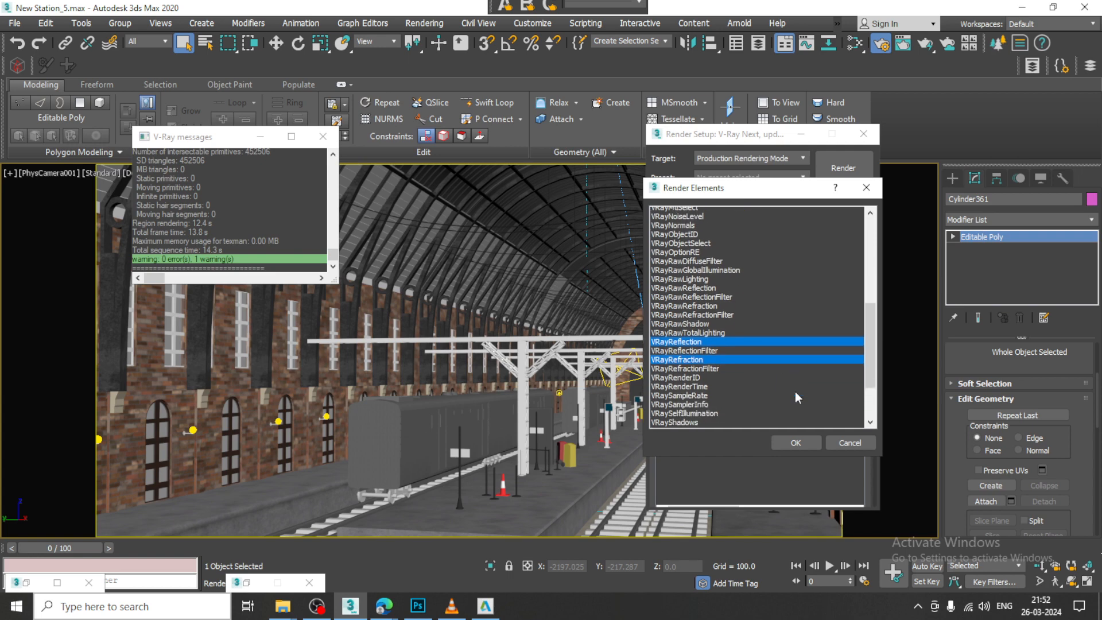
scroll(796, 397, "down", 1)
left_click(698, 400, "ctrl")
left_click(688, 410, "ctrl")
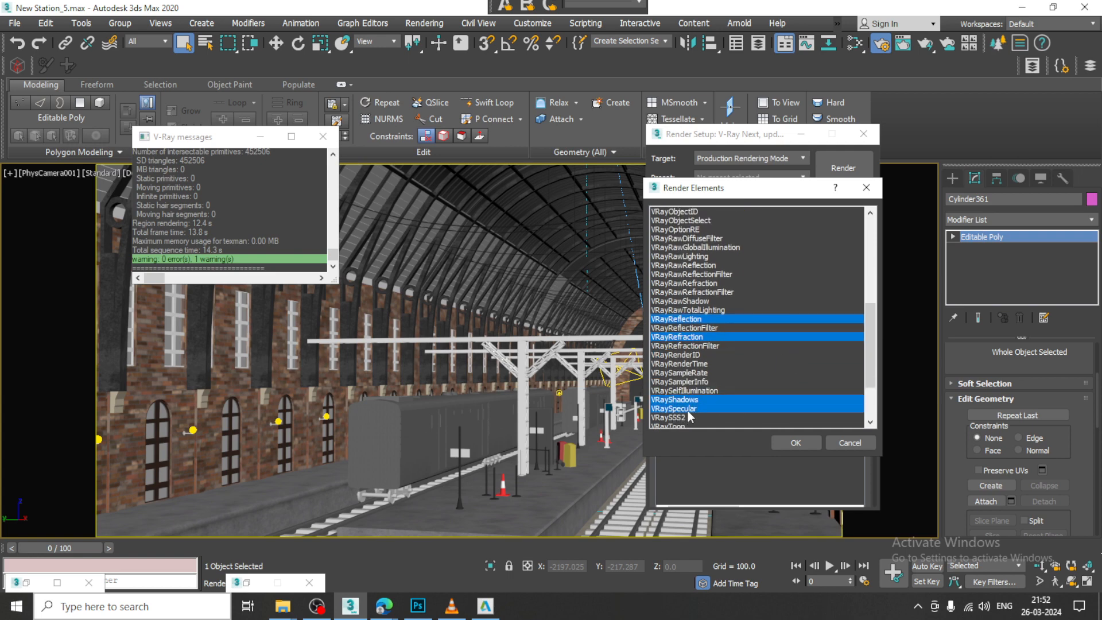
- Include VRayZDepth and VRaySelfIllumination in the selection and add all the chosen render elements
scroll(741, 398, "down", 2)
scroll(717, 415, "down", 1)
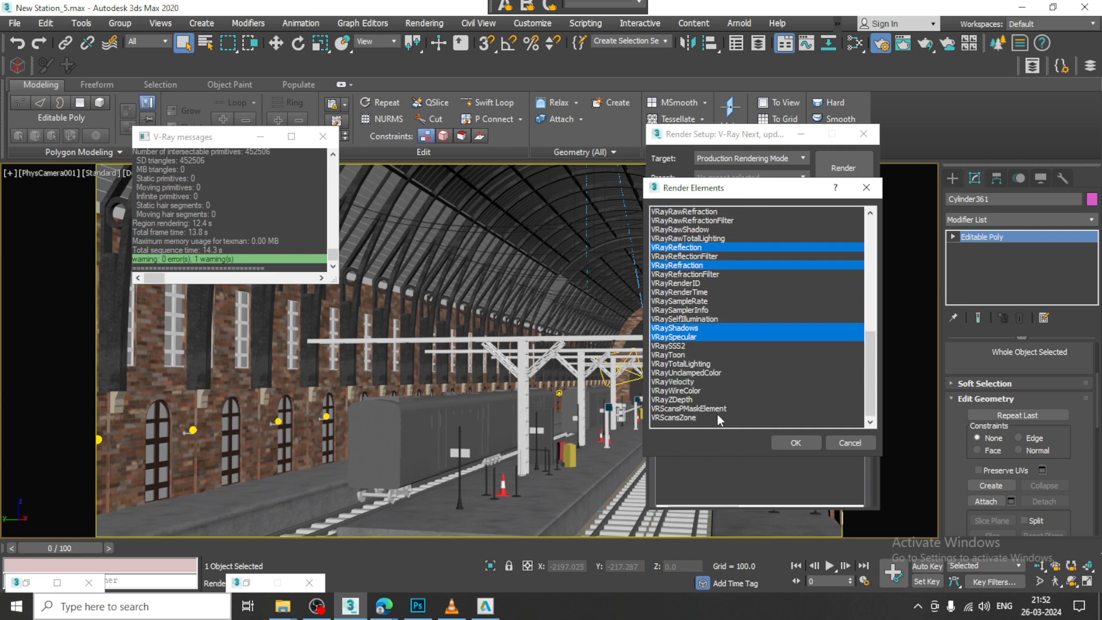
left_click(691, 398, "ctrl")
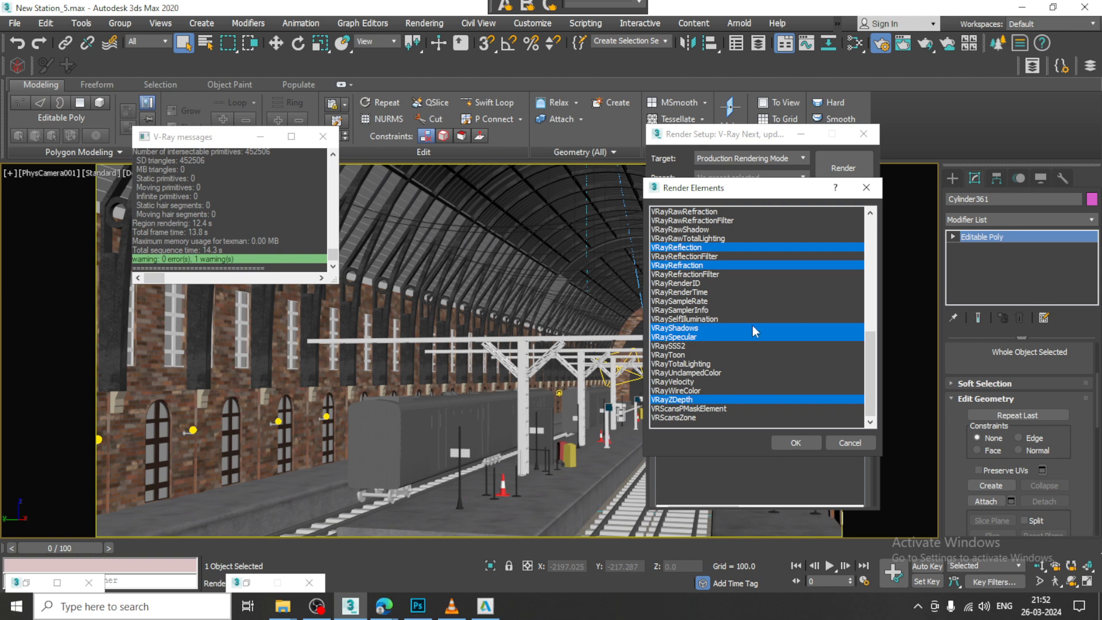
left_click(709, 320, "ctrl")
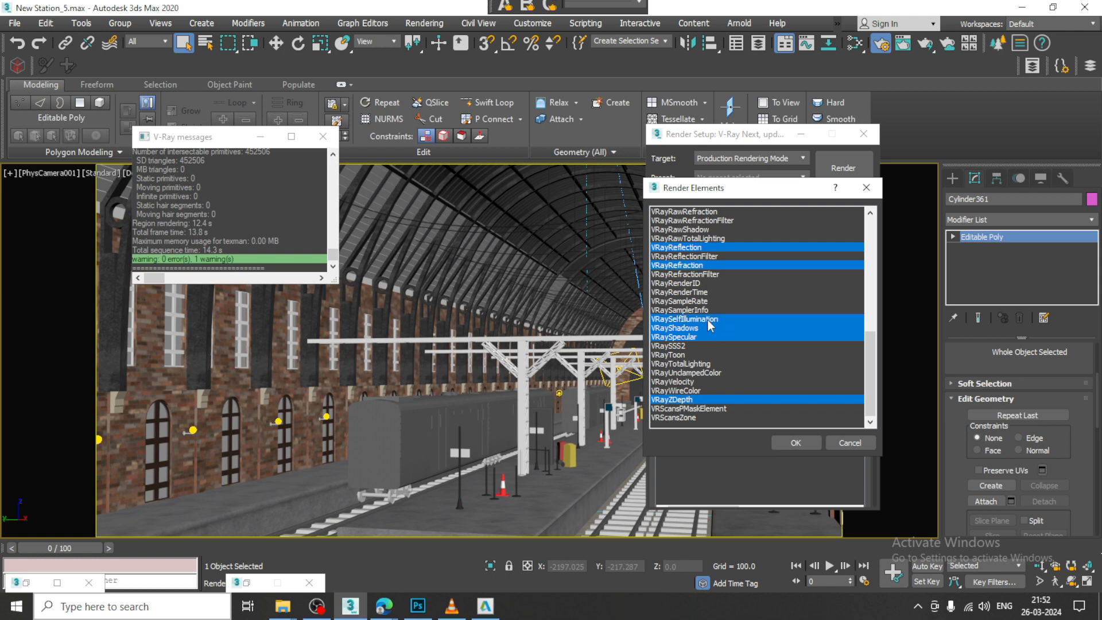
left_click(795, 443)
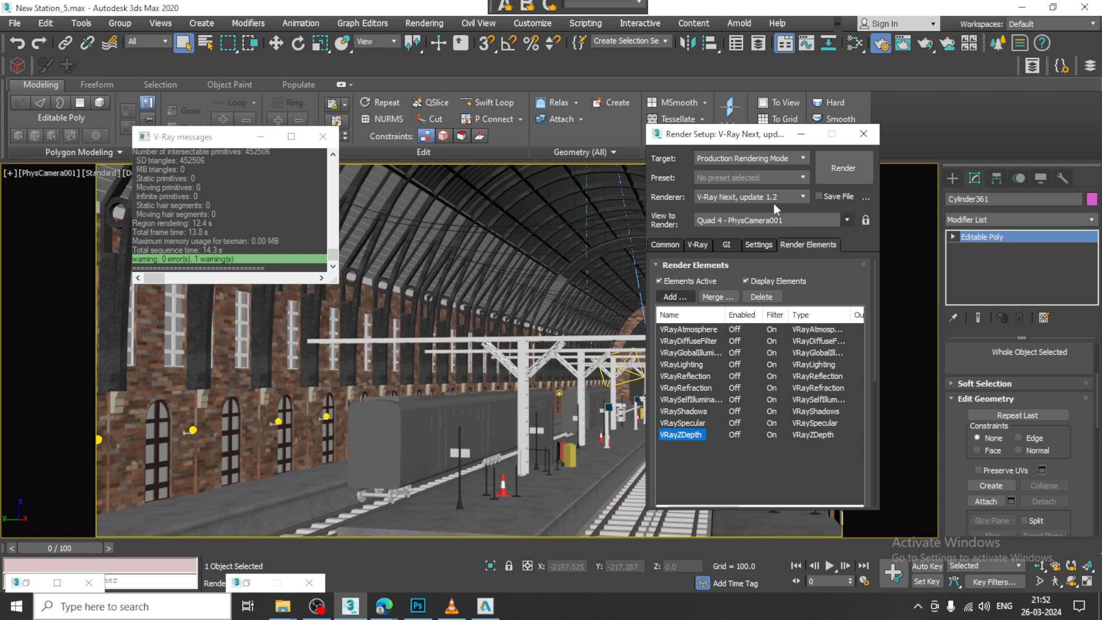
- Start the 6000 by 3000 render of the camera view with the render elements and maximize the frame buffer
left_click(844, 168)
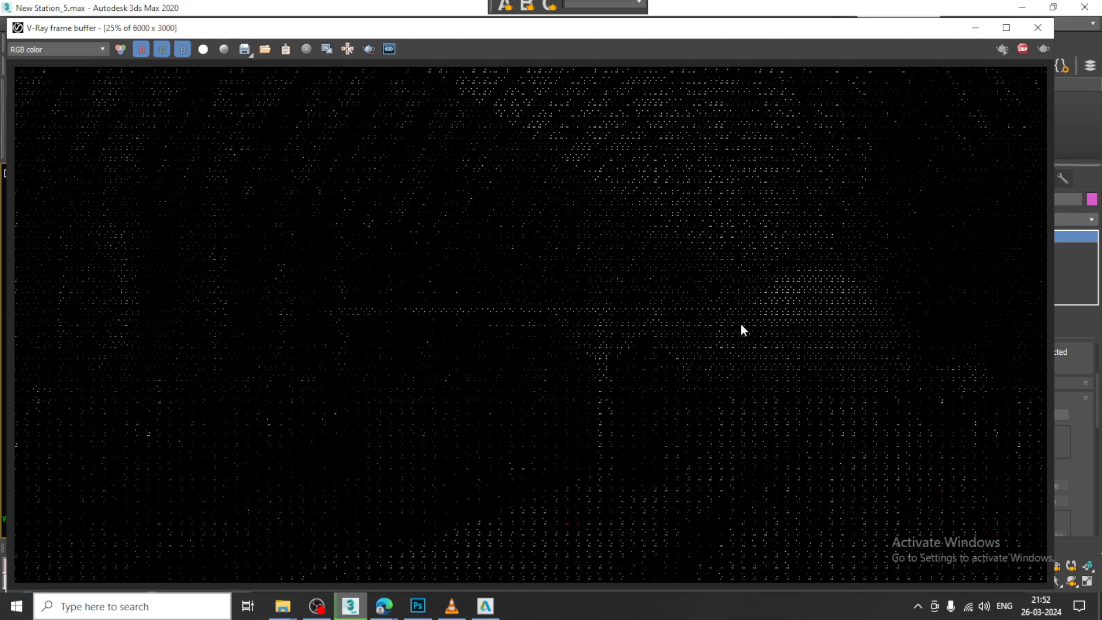
scroll(660, 416, "down", 1)
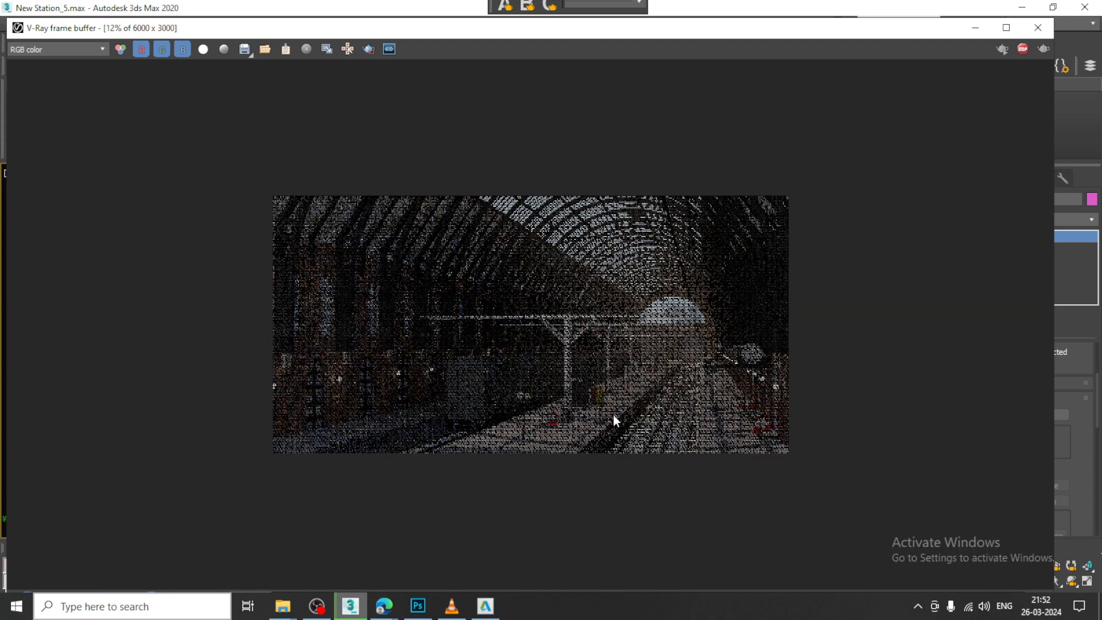
scroll(608, 436, "up", 1)
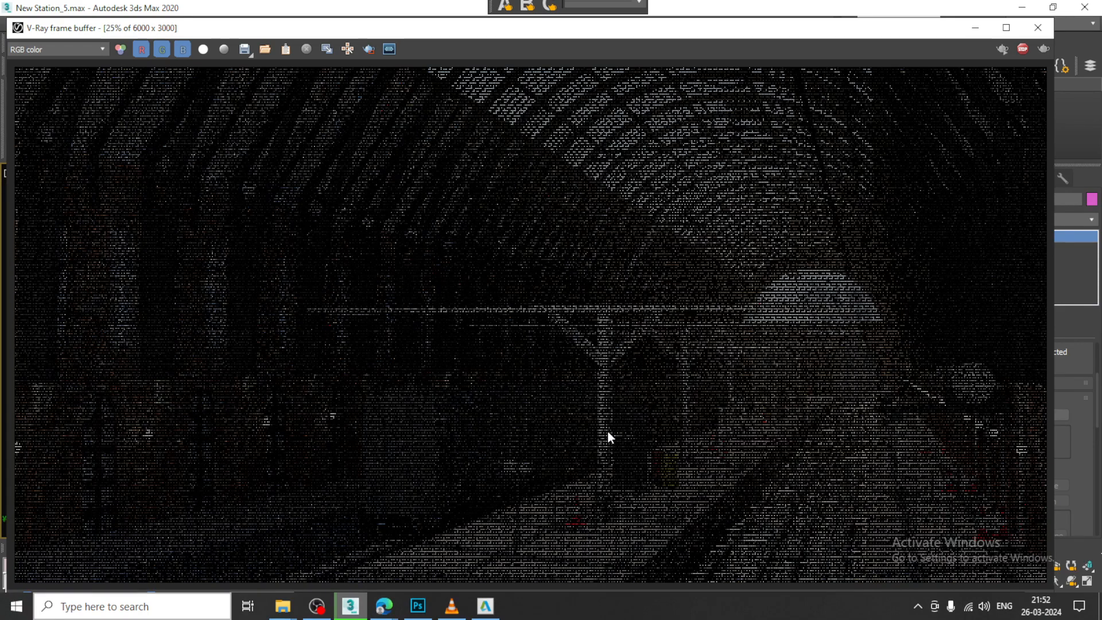
left_click(1009, 29)
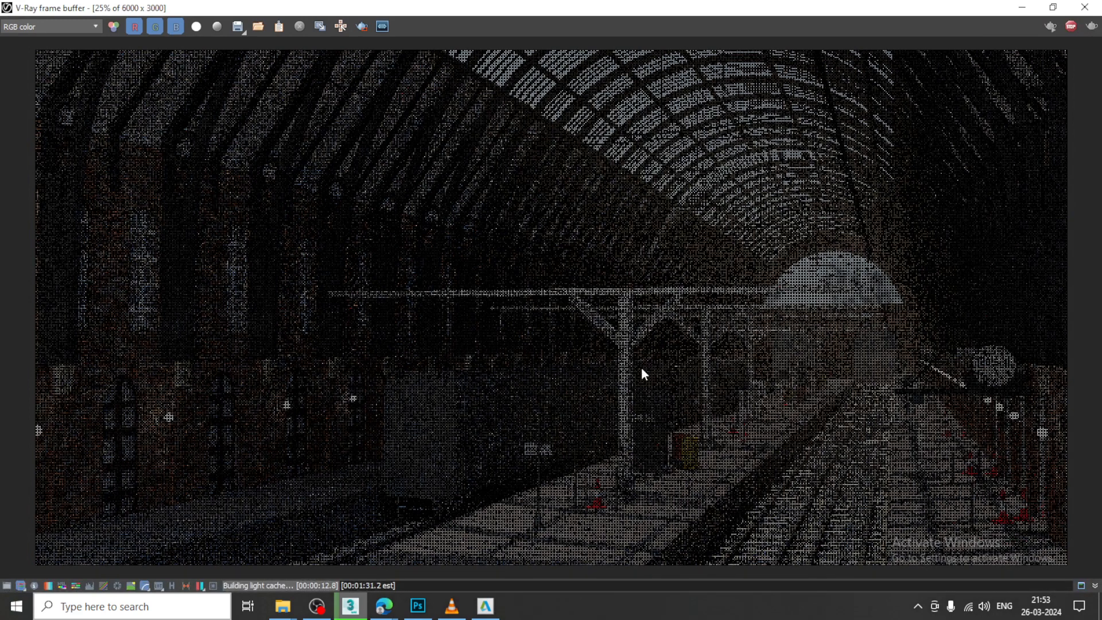
- Check the whole image as the light cache builds and open the frame buffer's list of render channels
scroll(639, 369, "down", 2)
scroll(634, 393, "up", 1)
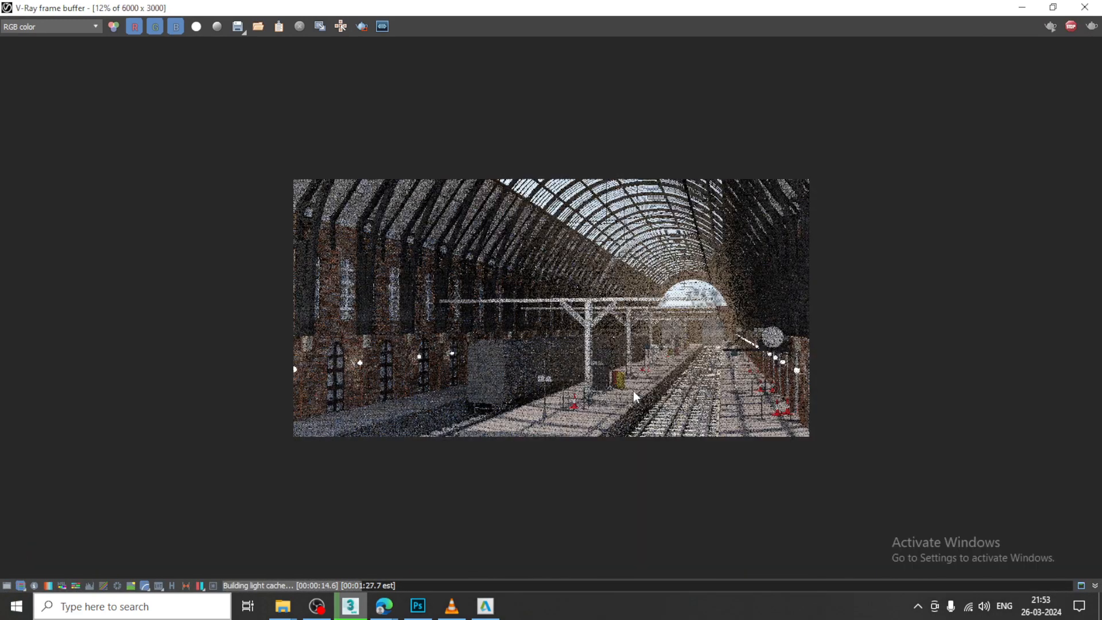
scroll(634, 392, "up", 1)
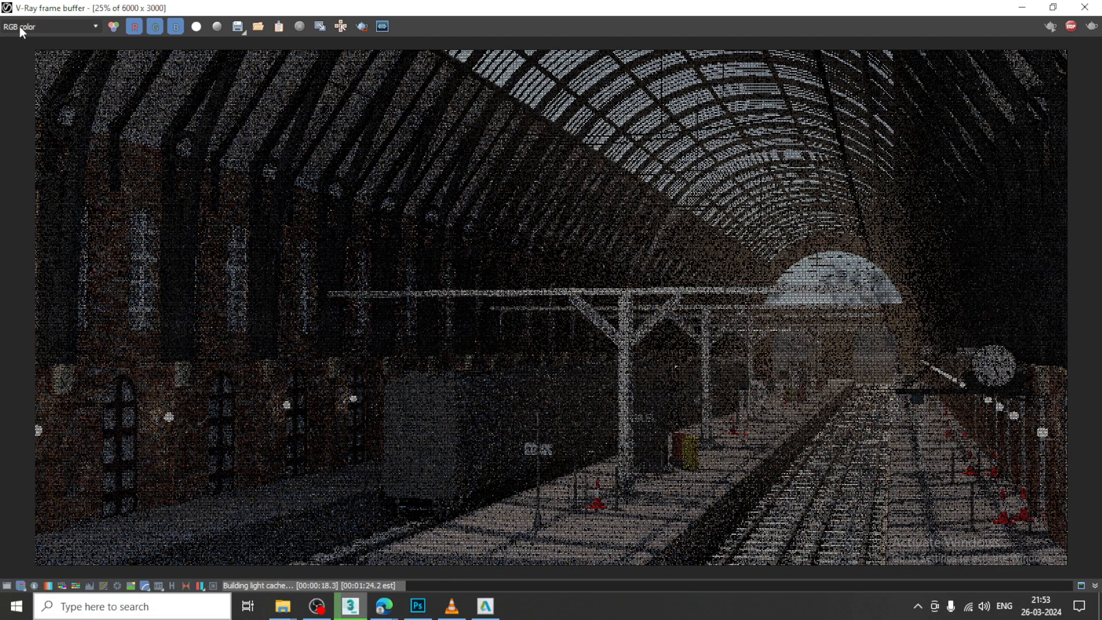
left_click(50, 27)
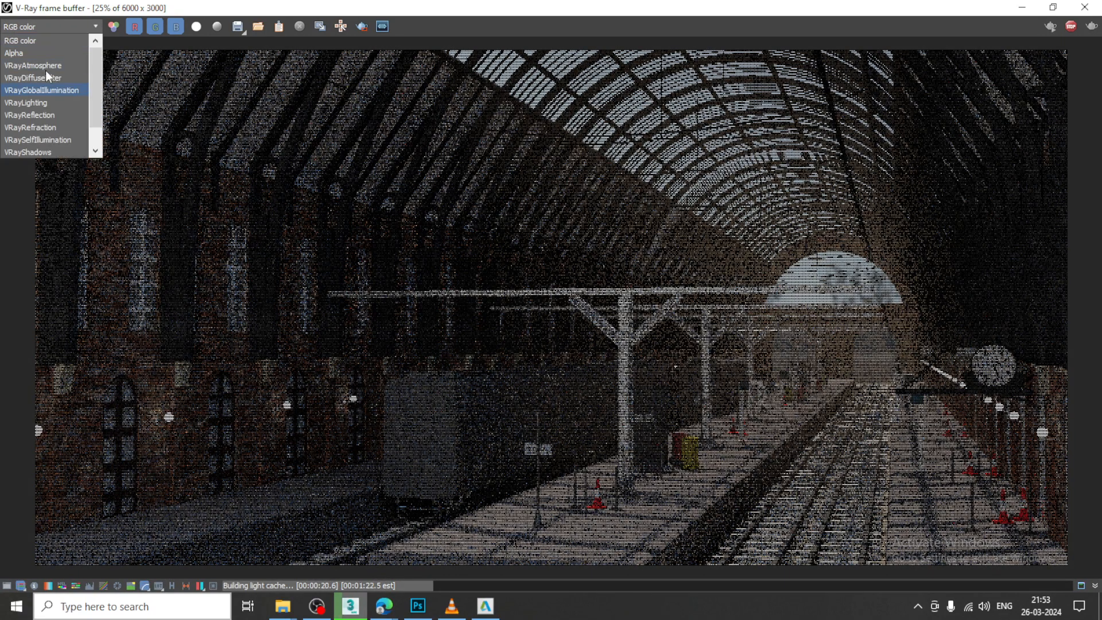